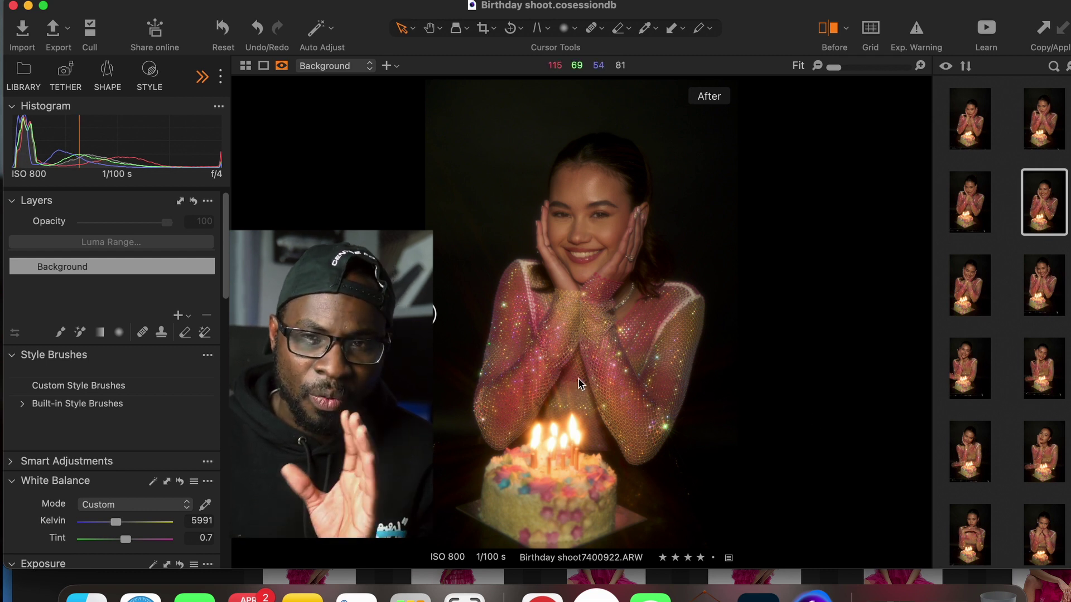
# Step: Cool the portrait's white balance slightly by setting its colour temperature to 5670 Kelvin
pyautogui.moveTo(117, 526); pyautogui.dragTo(113, 526)
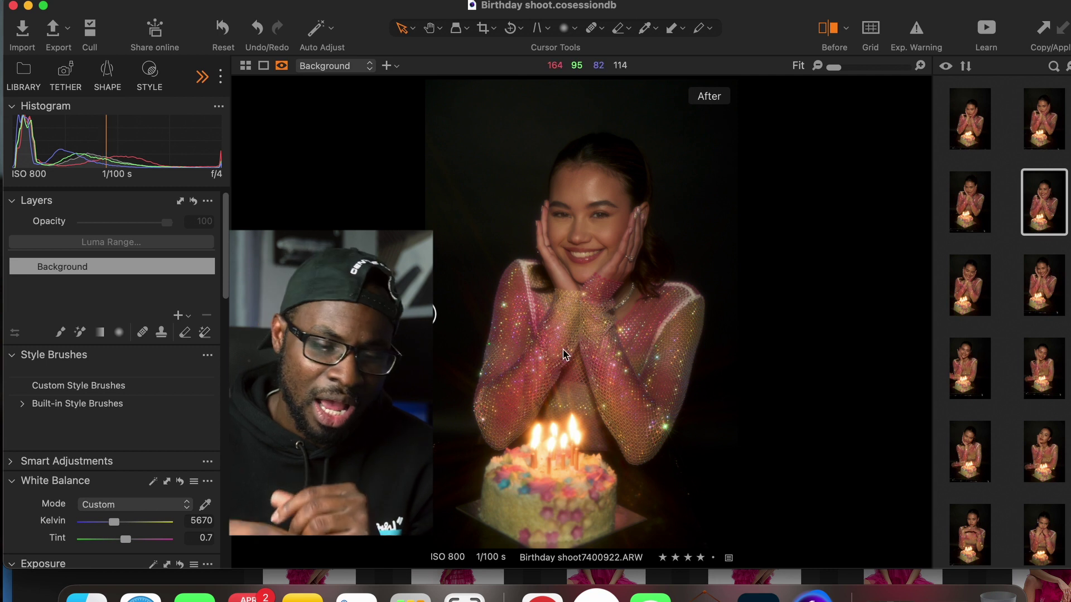
pyautogui.moveTo(226, 289); pyautogui.dragTo(218, 350)
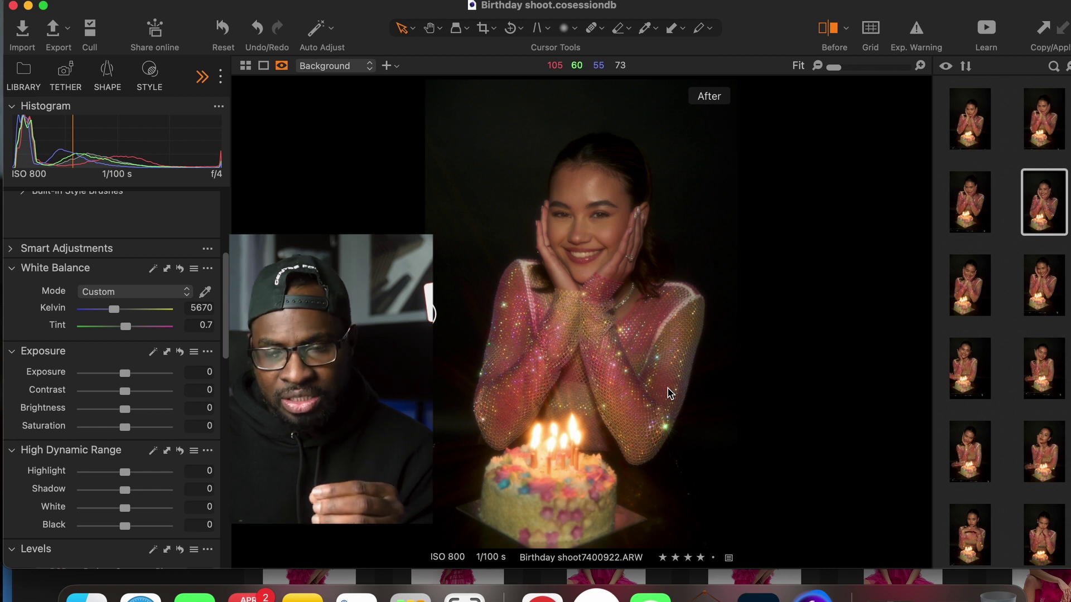
pyautogui.click(456, 29)
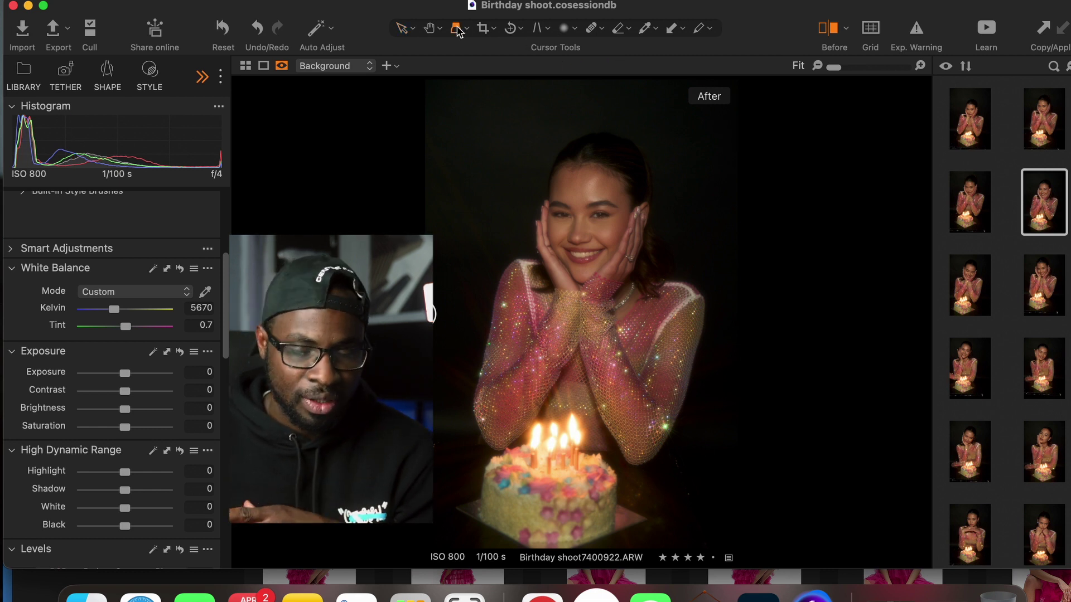
pyautogui.moveTo(665, 428)
pyautogui.mouseDown()
pyautogui.moveTo(662, 439)
pyautogui.moveTo(658, 431)
pyautogui.mouseUp()
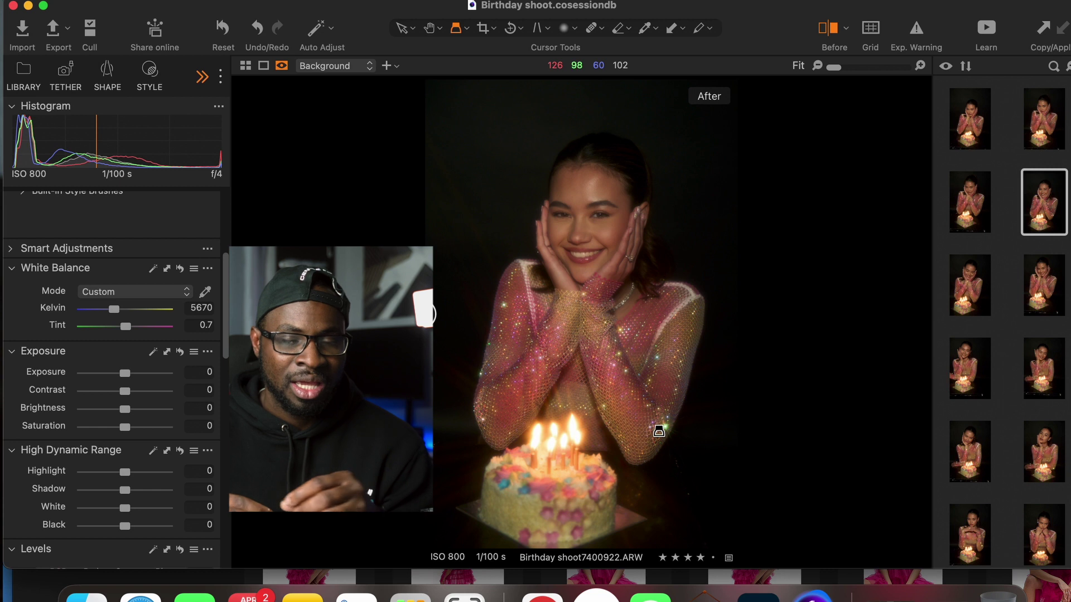
# Step: Send the portrait to Adobe Photoshop 2023 for editing as an uncompressed 16-bit TIFF in Adobe RGB (1998) at 300 px/in
pyautogui.rightClick(659, 431)
pyautogui.moveTo(279, 155)
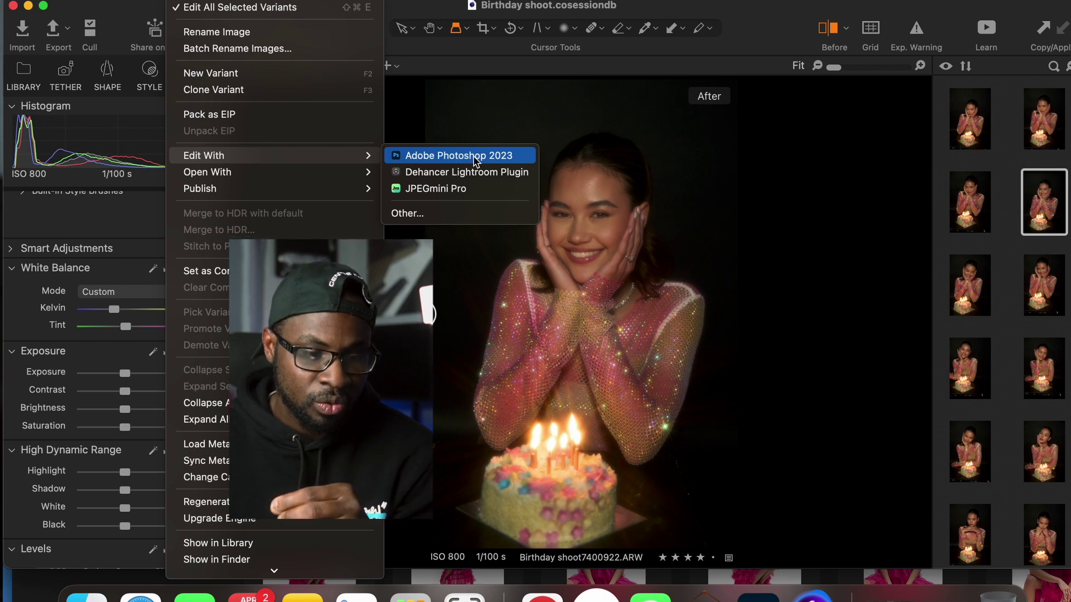
pyautogui.click(474, 158)
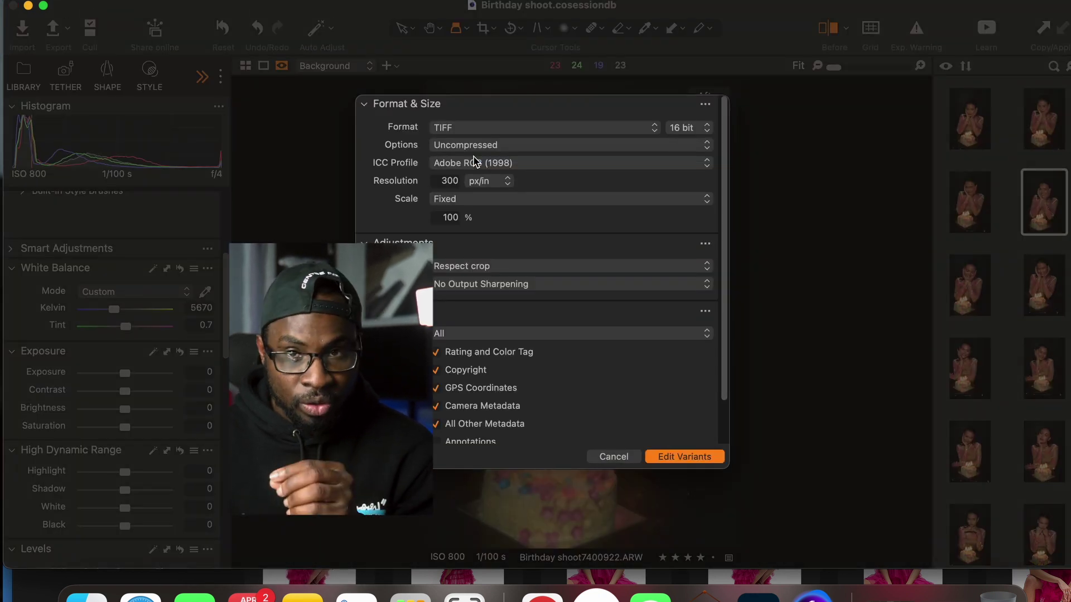
pyautogui.press('Return')
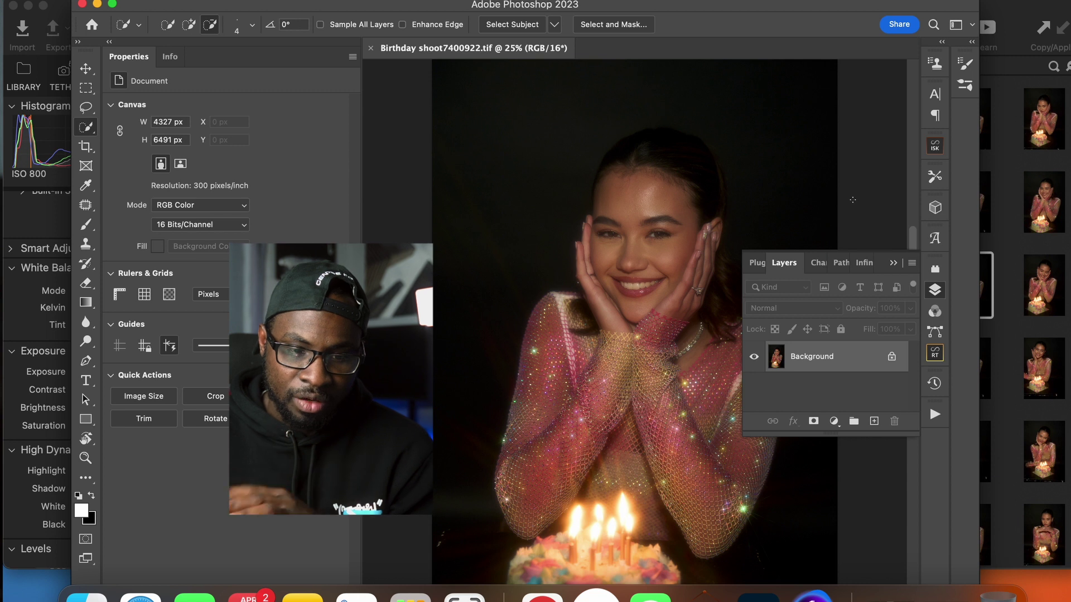
# Step: Duplicate the Background layer and clear the layer list away from the canvas
pyautogui.hotkey('ctrl', 'j')
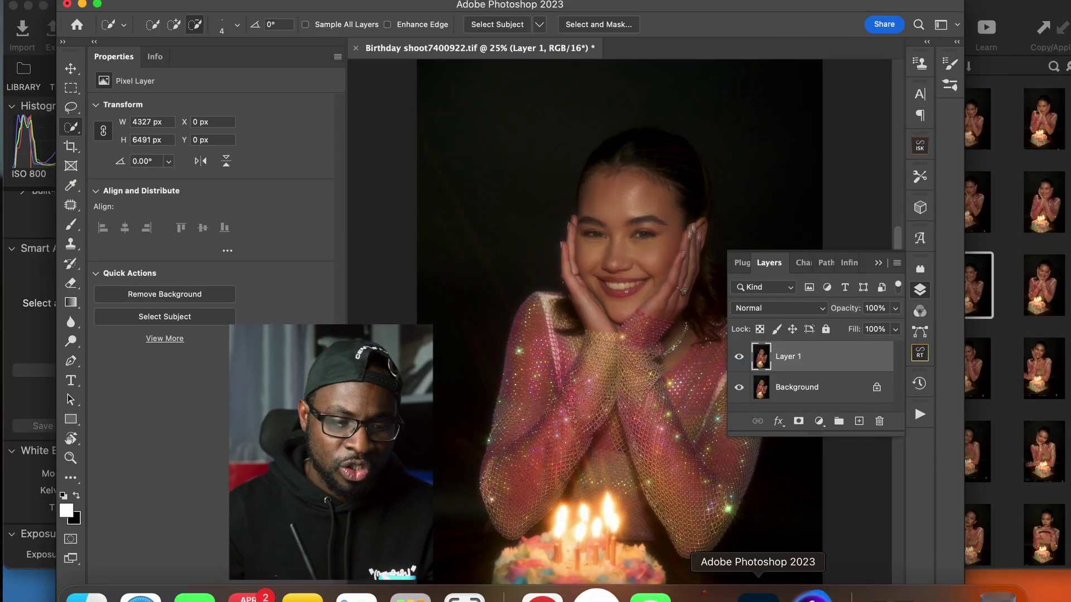
pyautogui.press('super+minus')
pyautogui.press('super+minus')
pyautogui.press('super+plus')
pyautogui.press('super+plus')
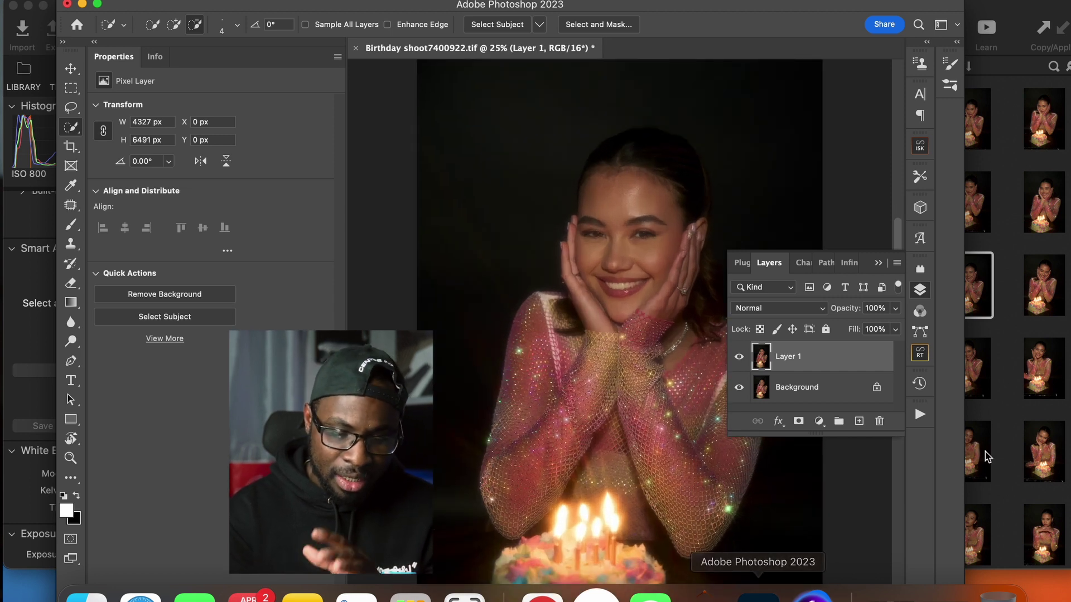
pyautogui.click(878, 263)
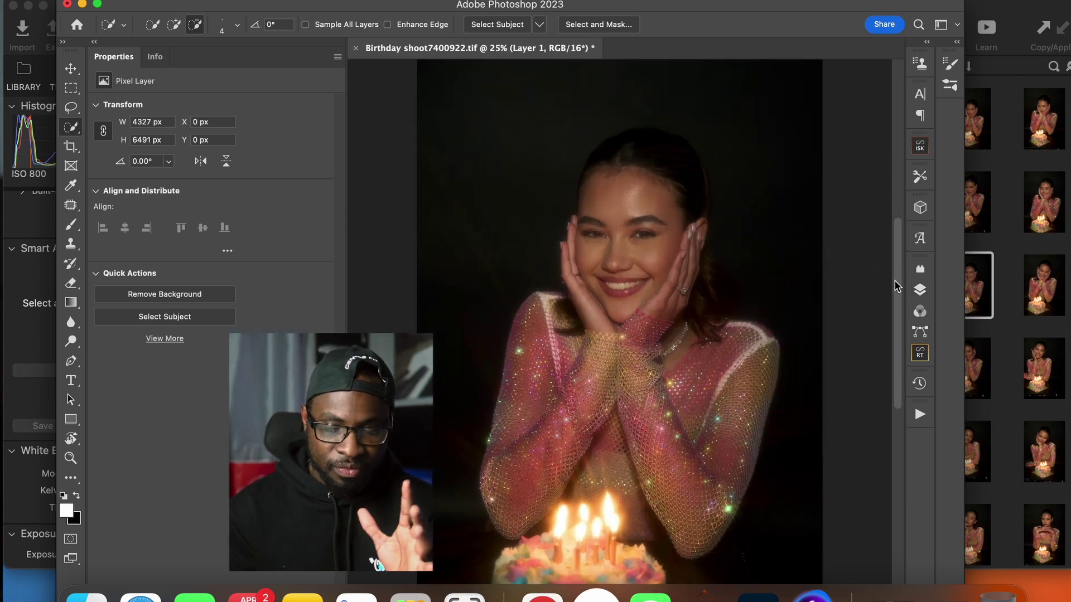
# Step: Remove small blemishes from the woman's cheek and forehead with the Content-Aware Spot Healing Brush at size 9
pyautogui.scroll(-3, 884, 287)
pyautogui.scroll(2, 882, 299)
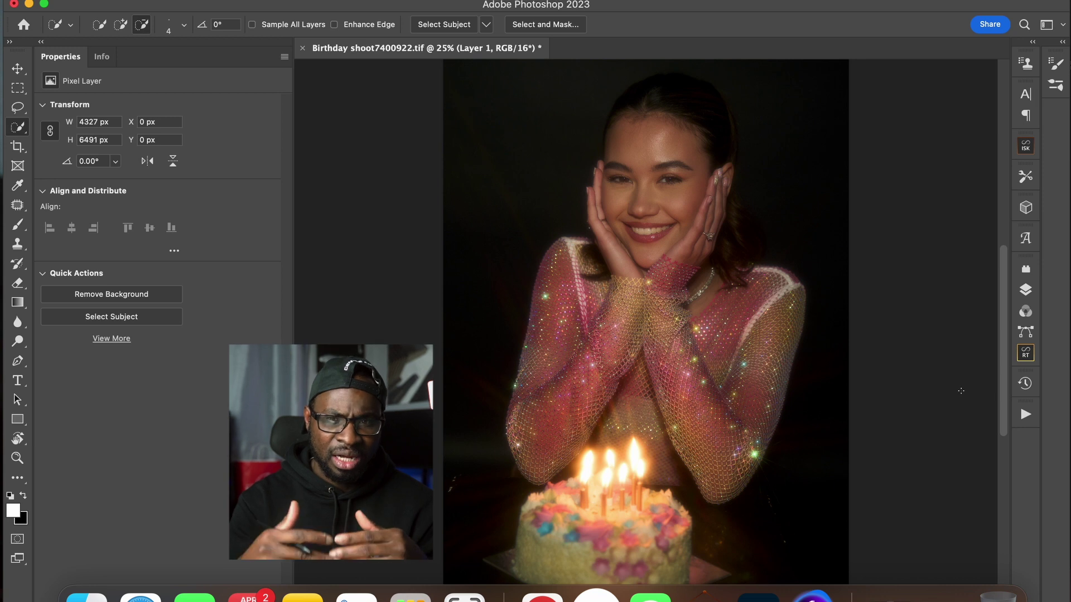
pyautogui.scroll(2, 961, 391)
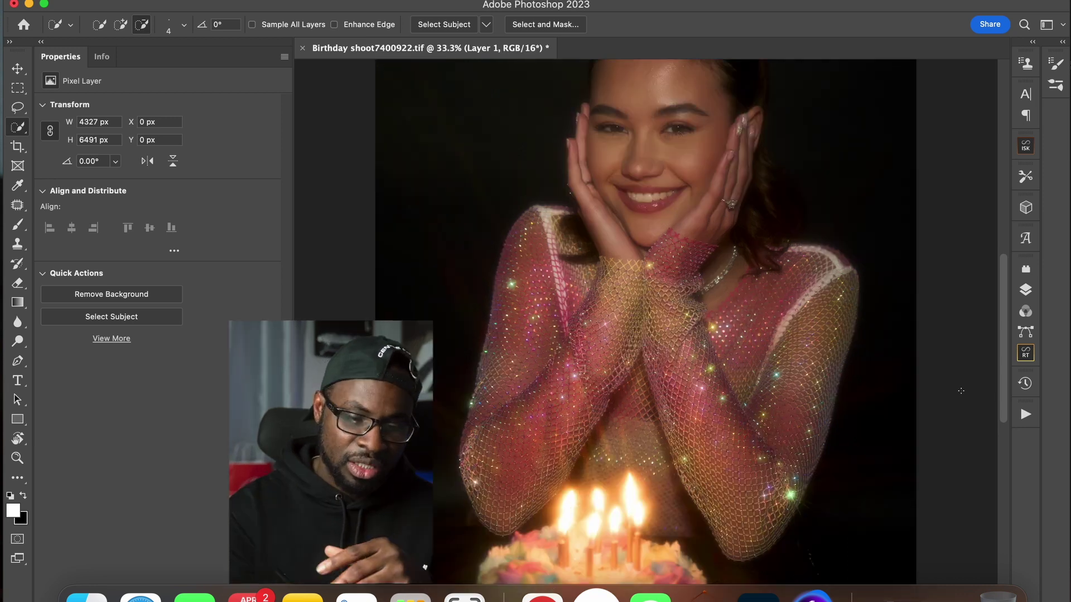
pyautogui.scroll(2, 965, 393)
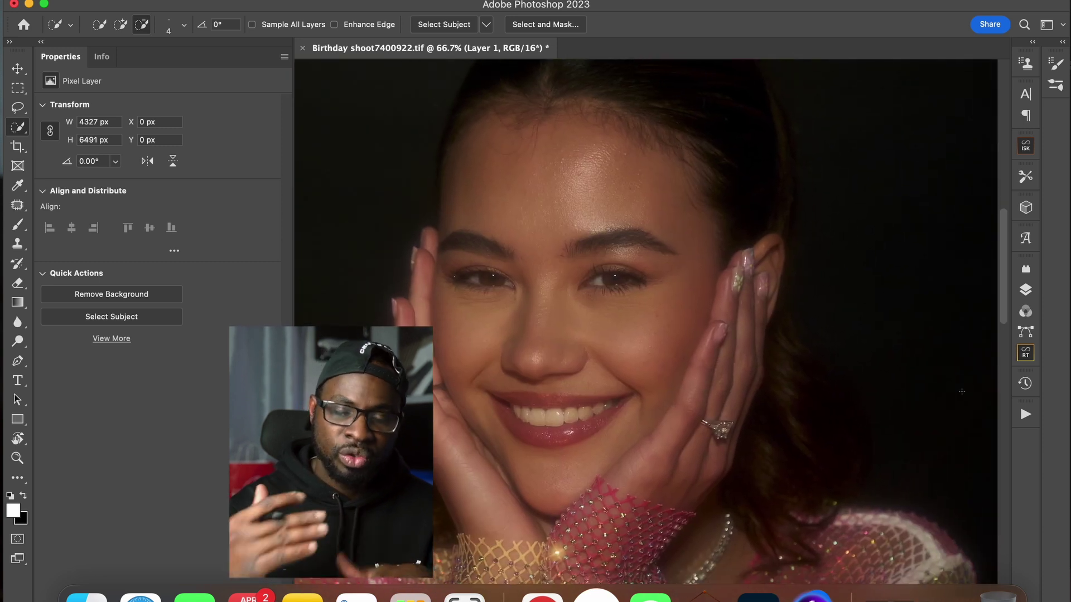
pyautogui.scroll(1, 574, 336)
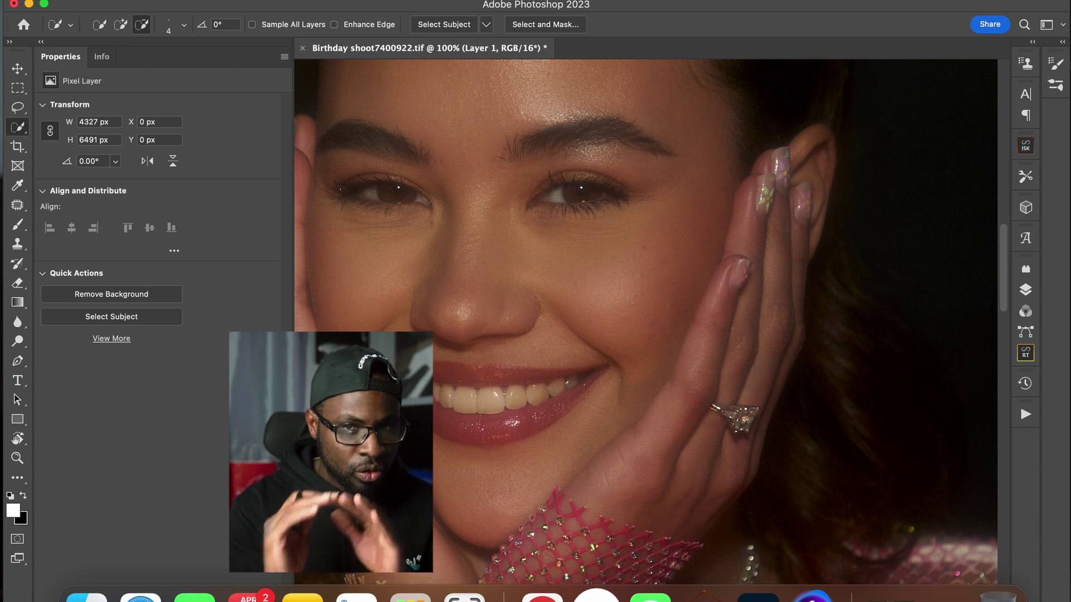
pyautogui.click(10, 207)
pyautogui.rightClick(10, 207)
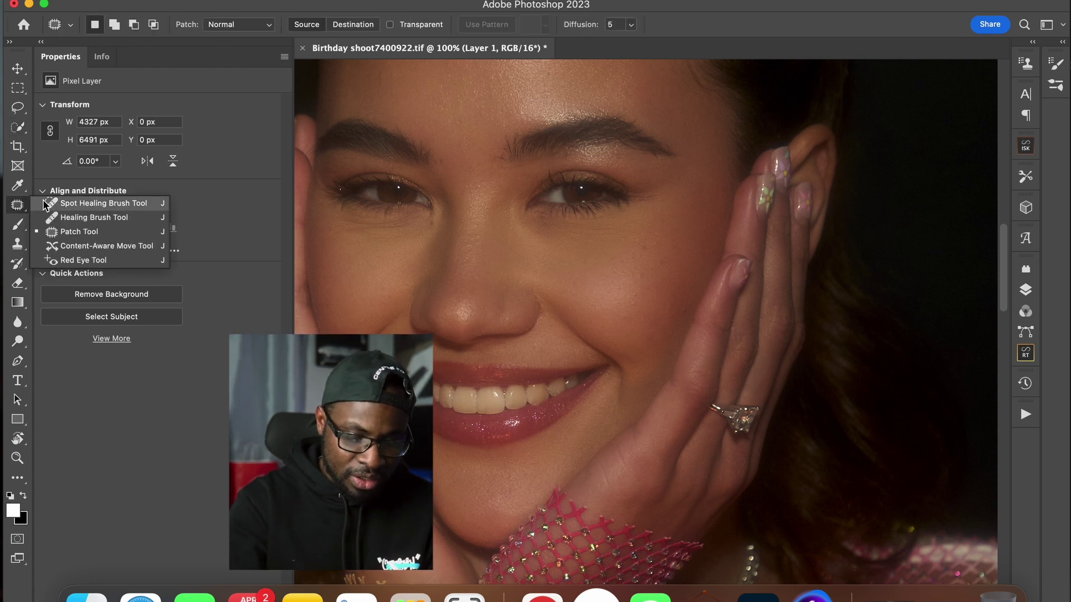
pyautogui.click(56, 206)
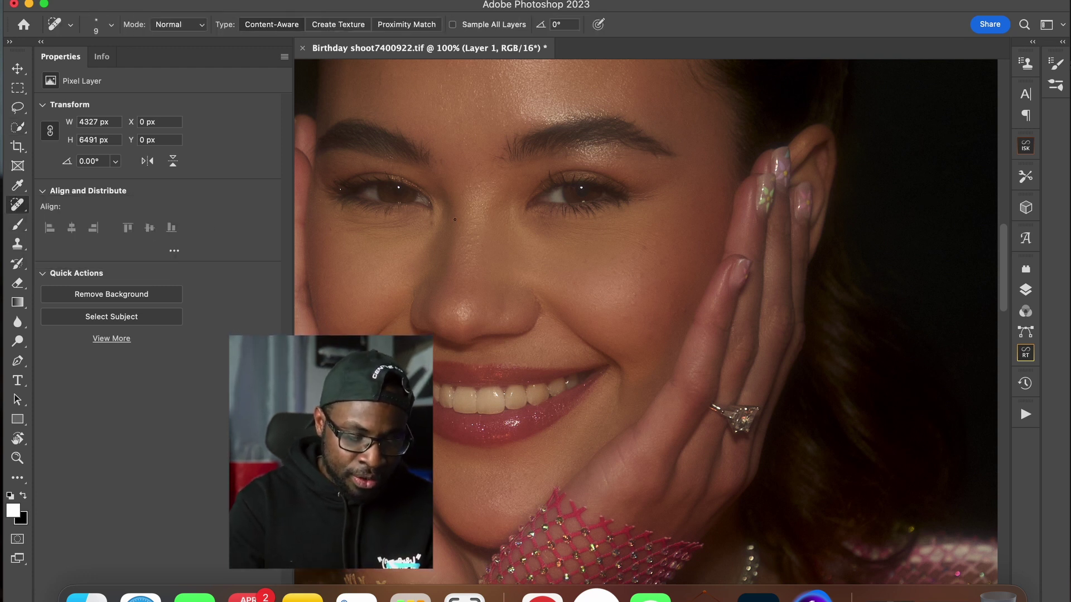
pyautogui.click(632, 305)
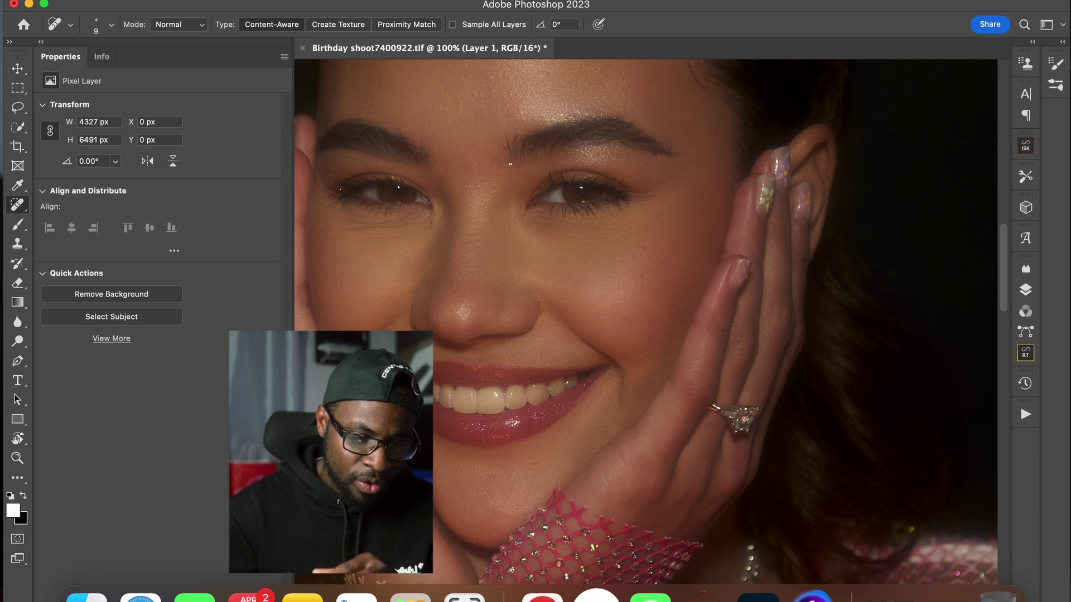
pyautogui.scroll(5, 469, 244)
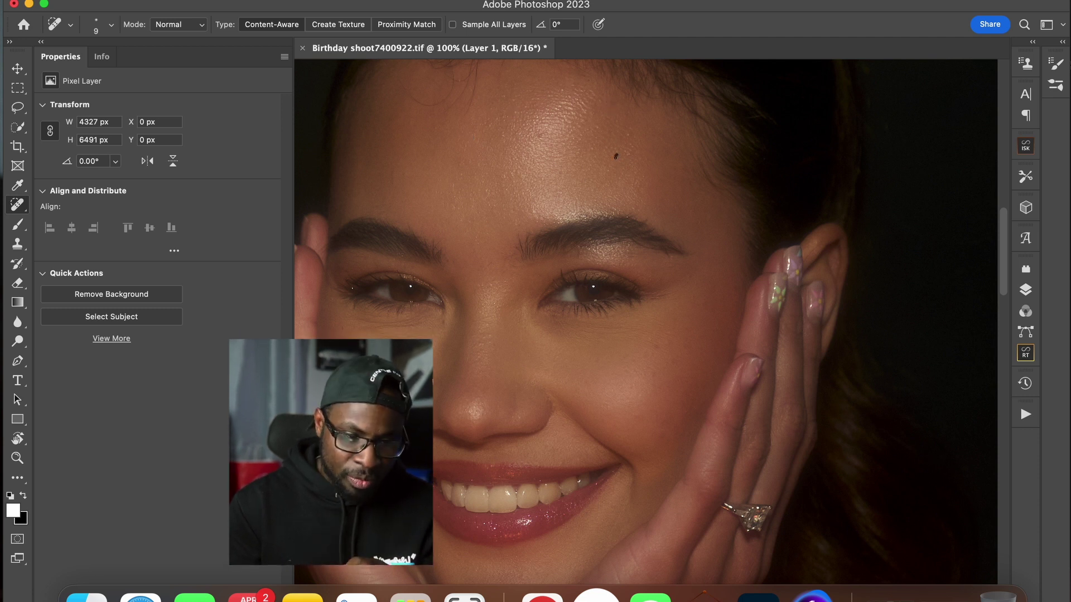
pyautogui.moveTo(536, 141); pyautogui.dragTo(542, 136)
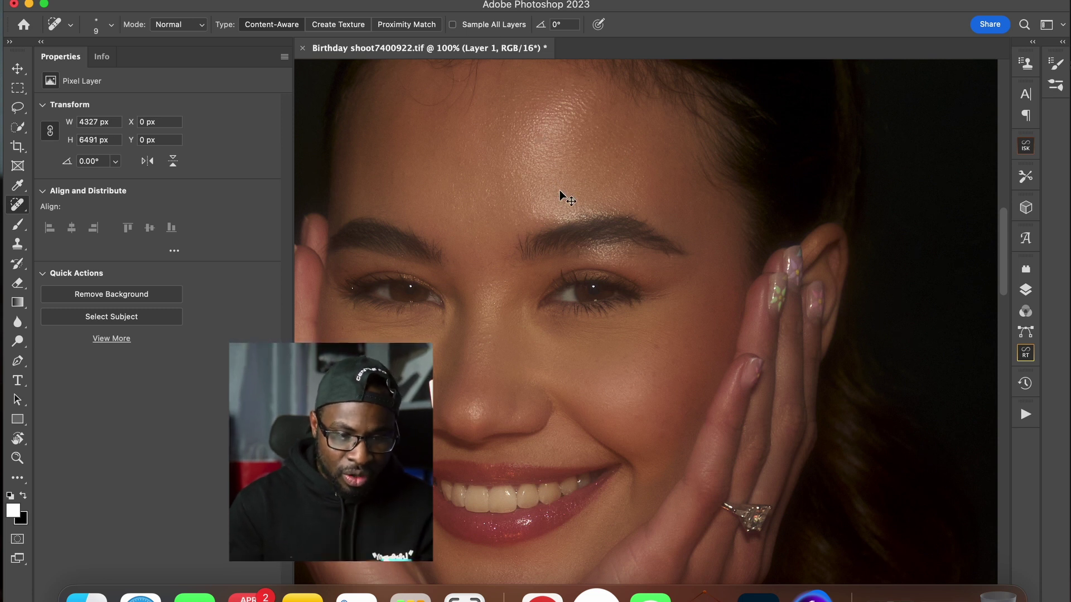
# Step: Switch to the Patch Tool and look over the whole portrait for remaining skin blemishes
pyautogui.moveTo(17, 209); pyautogui.dragTo(61, 229)
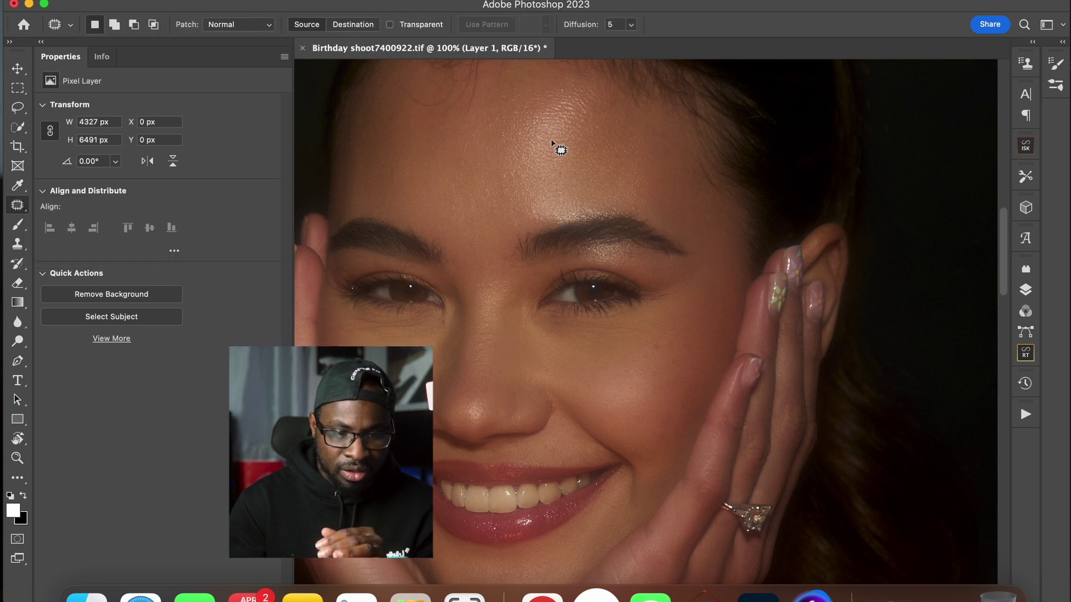
pyautogui.scroll(-10, 517, 450)
pyautogui.scroll(6, 517, 450)
pyautogui.press('super+minus')
pyautogui.press('super+minus')
pyautogui.press('super+minus')
pyautogui.scroll(-1, 517, 450)
pyautogui.hscroll(1, 517, 450)
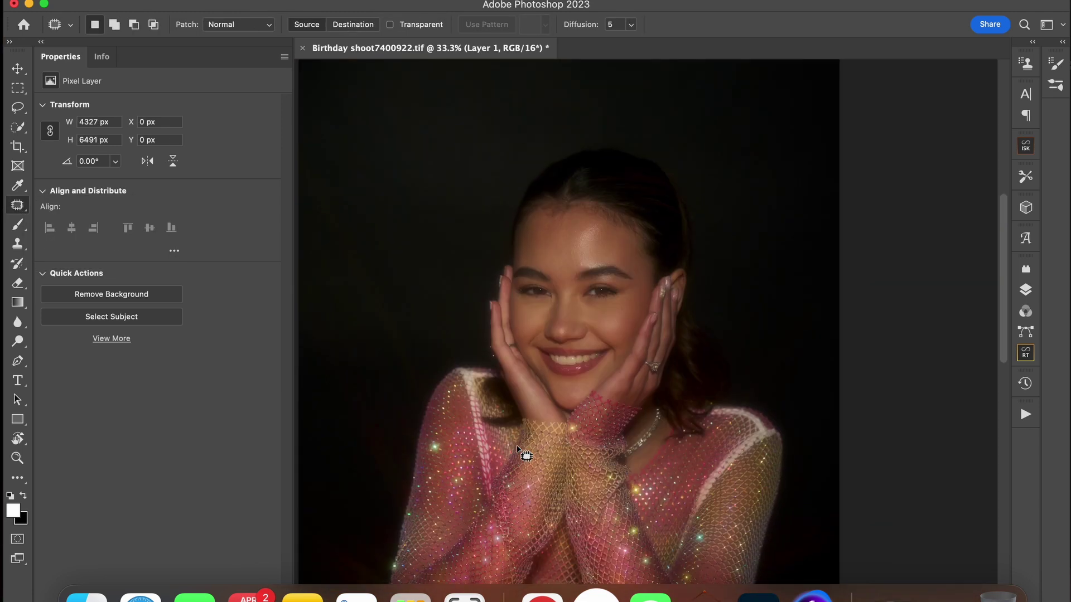
# Step: Compare the retouched face with the original by toggling the visibility of Layer 1
pyautogui.click(1025, 290)
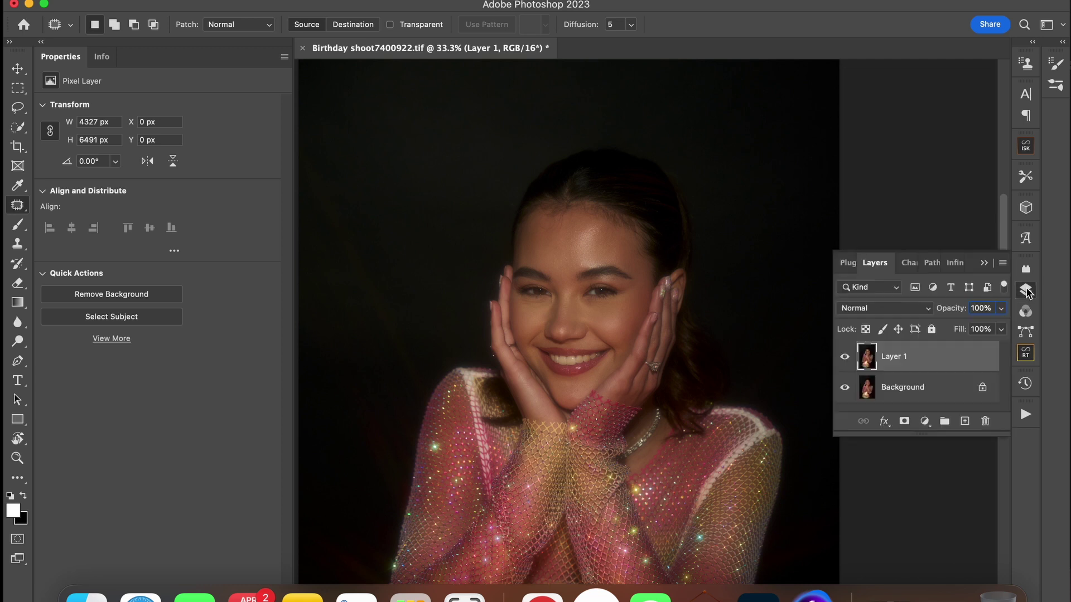
pyautogui.press('super+plus')
pyautogui.click(844, 357)
pyautogui.press('super+plus')
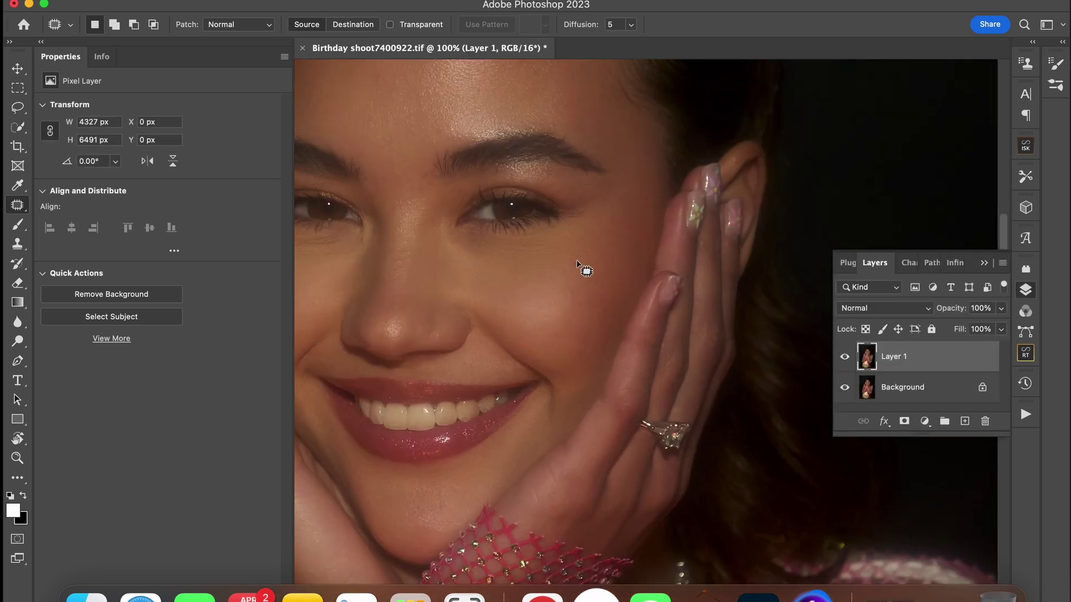
pyautogui.scroll(5, 572, 301)
pyautogui.hscroll(-1, 571, 301)
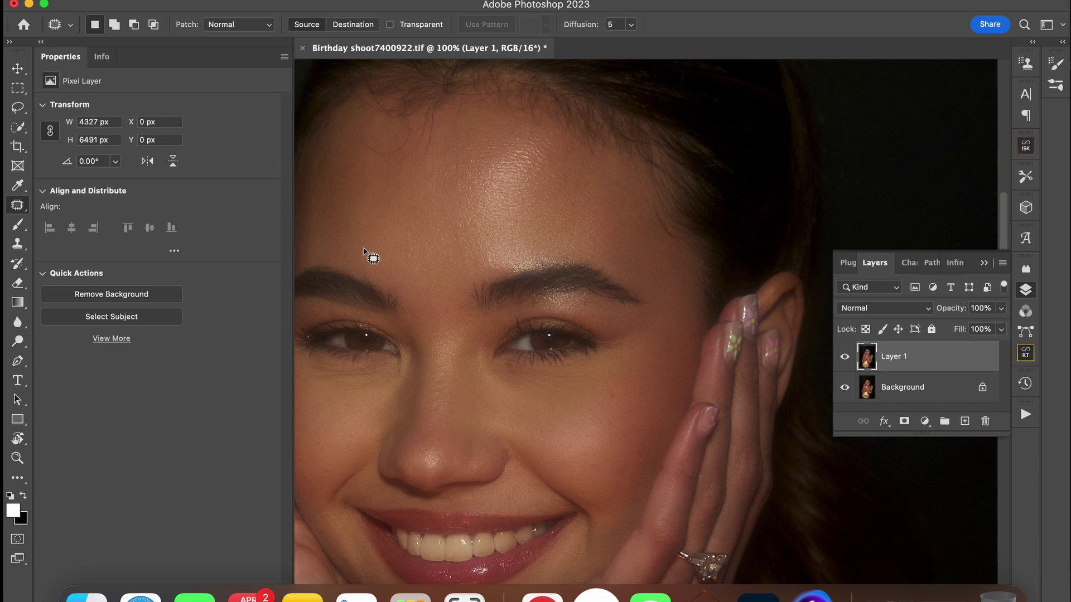
pyautogui.press('super+minus')
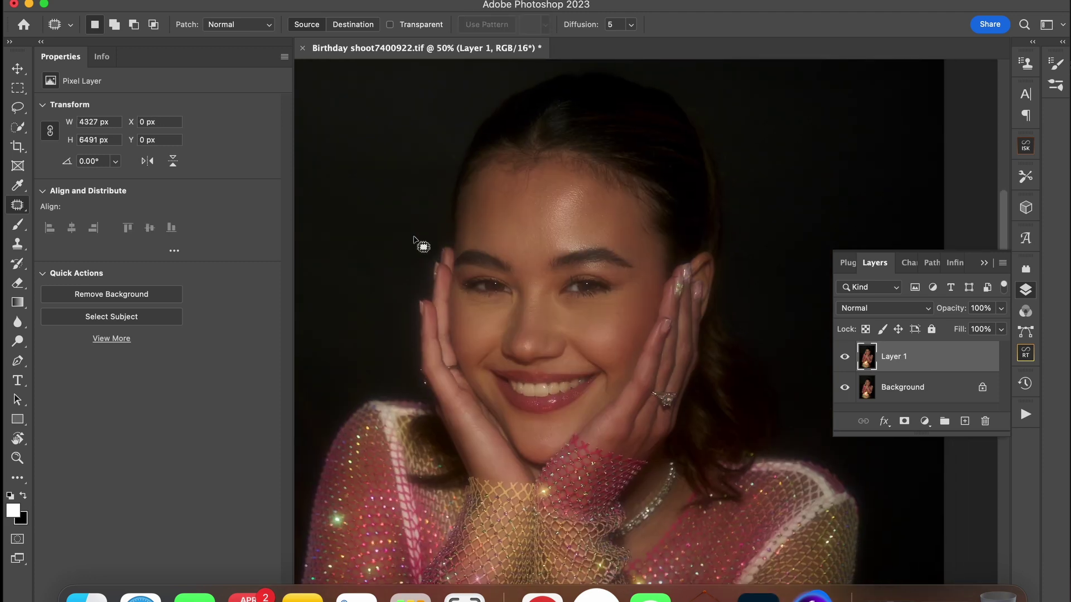
# Step: Run the FS 8-bit frequency separation action with an 8.0-pixel Gaussian Blur radius and expand the resulting layer group
pyautogui.click(1025, 415)
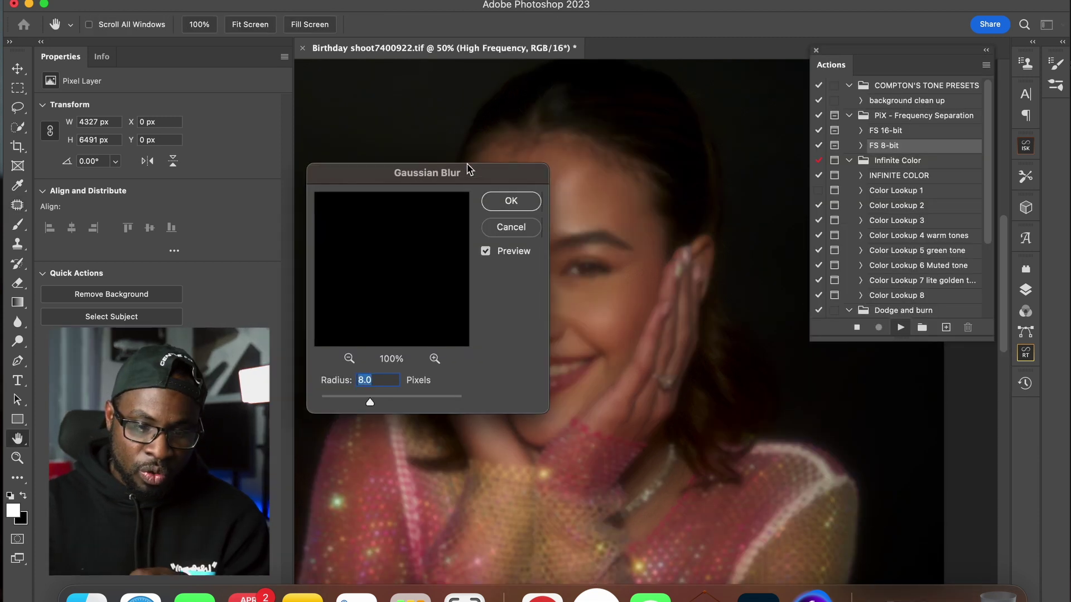
pyautogui.moveTo(471, 169); pyautogui.dragTo(385, 147)
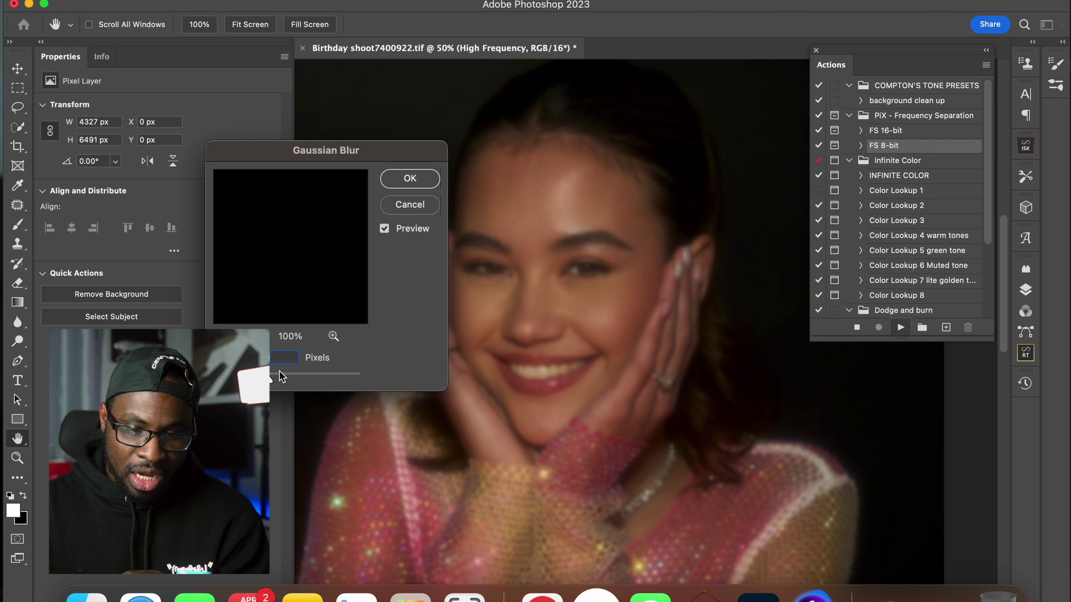
pyautogui.click(410, 178)
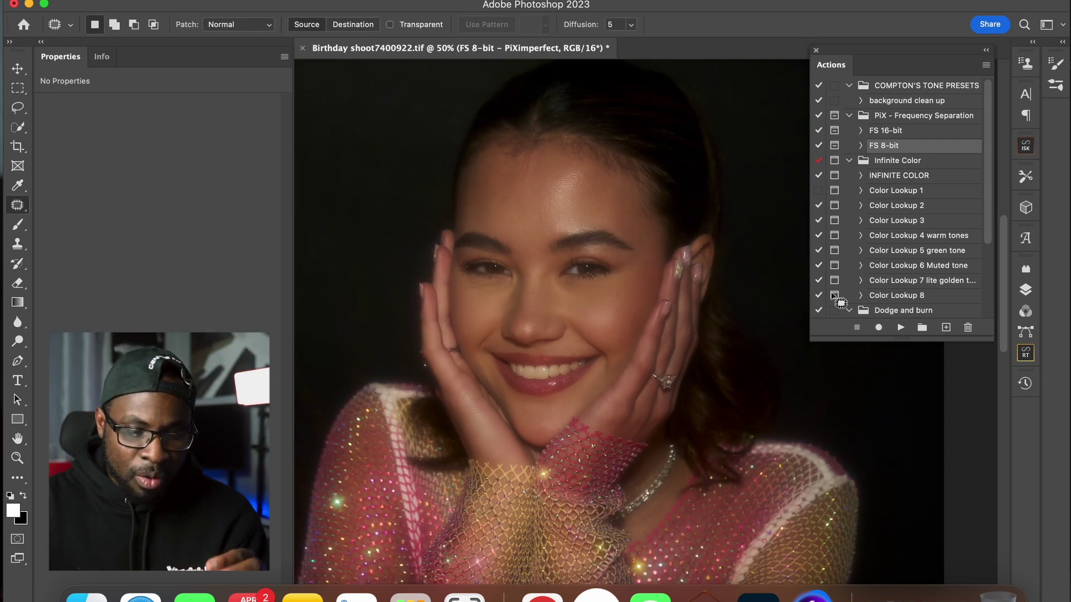
pyautogui.click(1027, 291)
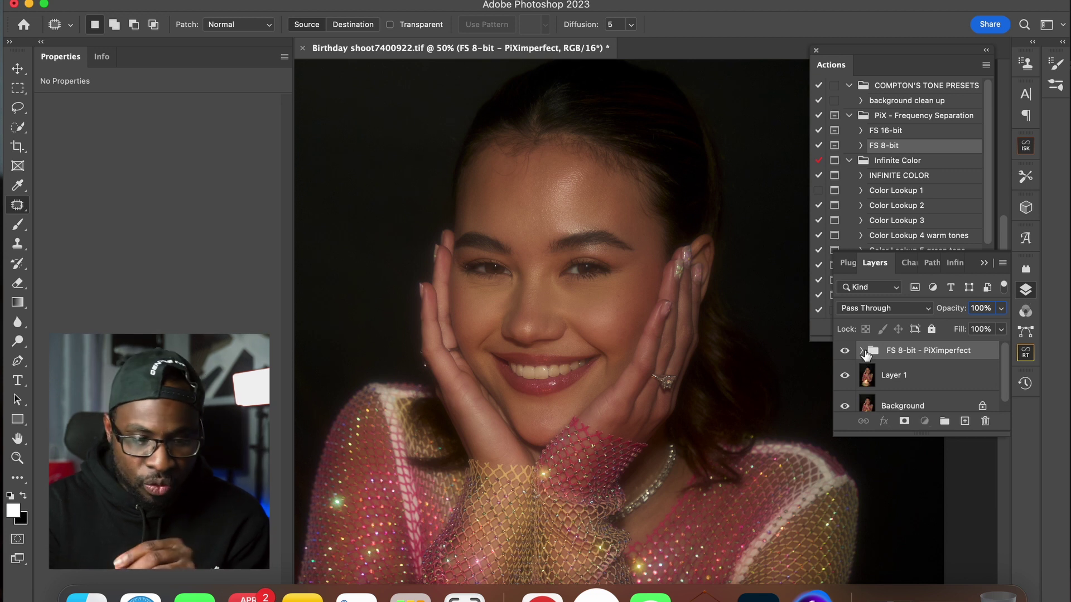
pyautogui.scroll(-1, 1009, 365)
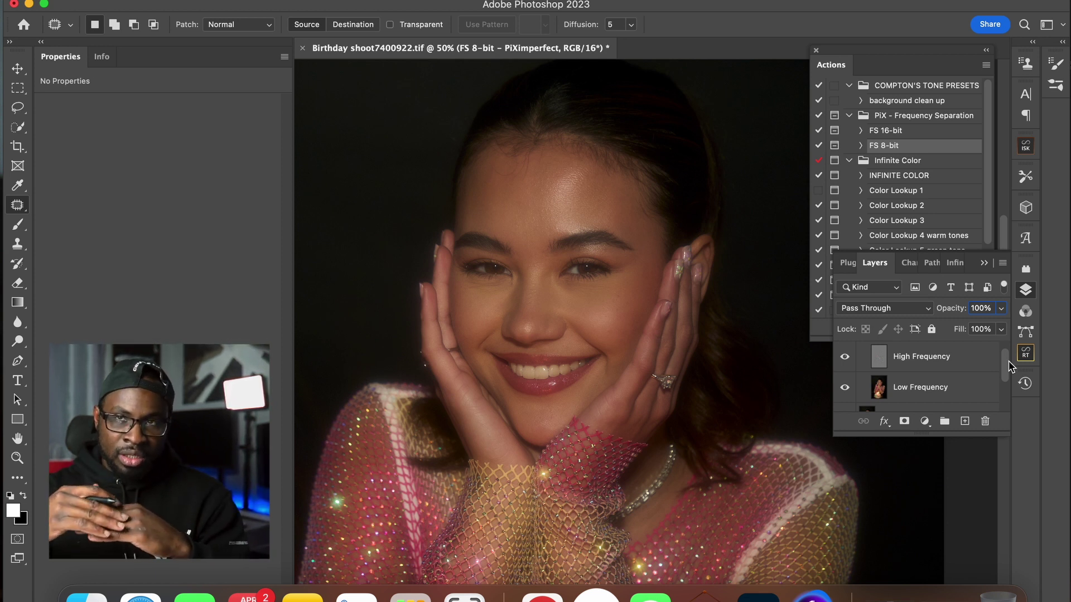
# Step: Switch to the Mixer Brush, collapse the action list and make the Low Frequency layer active
pyautogui.click(17, 224)
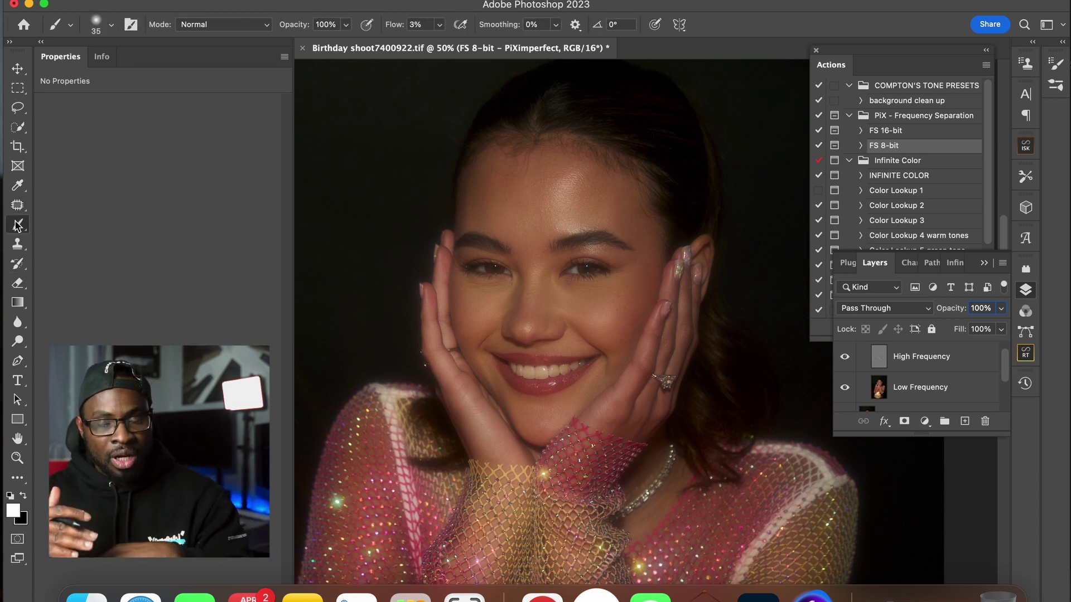
pyautogui.click(63, 271)
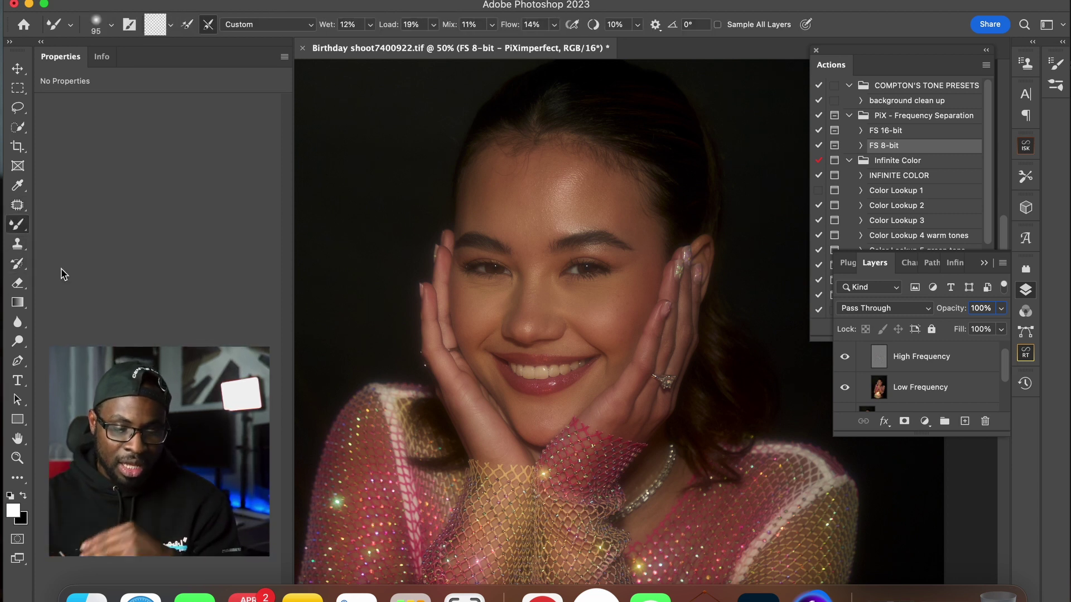
pyautogui.scroll(-1, 1009, 383)
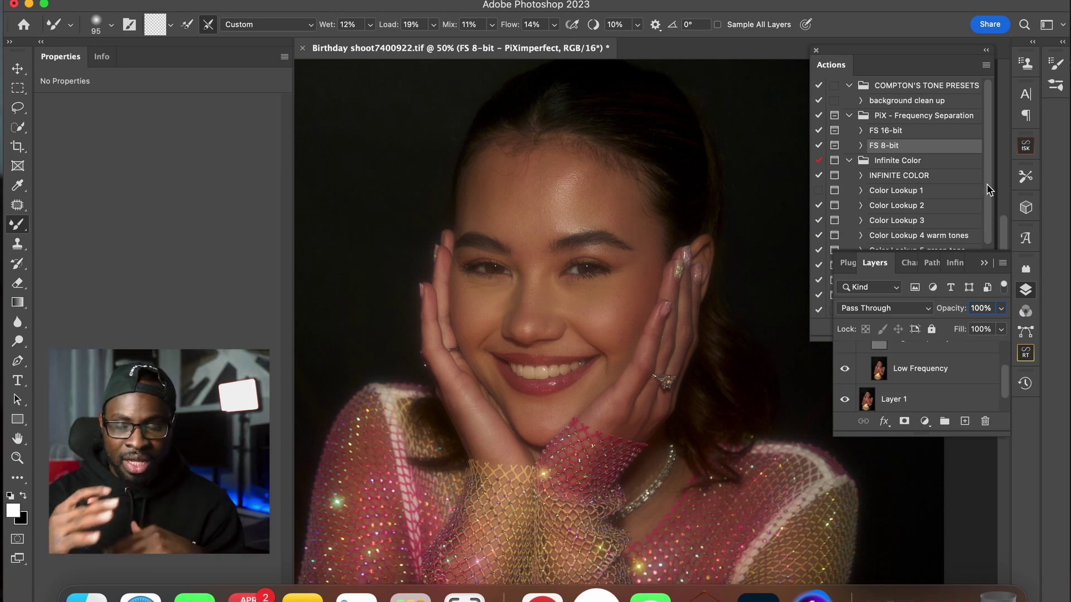
pyautogui.click(986, 49)
pyautogui.scroll(2, 1003, 229)
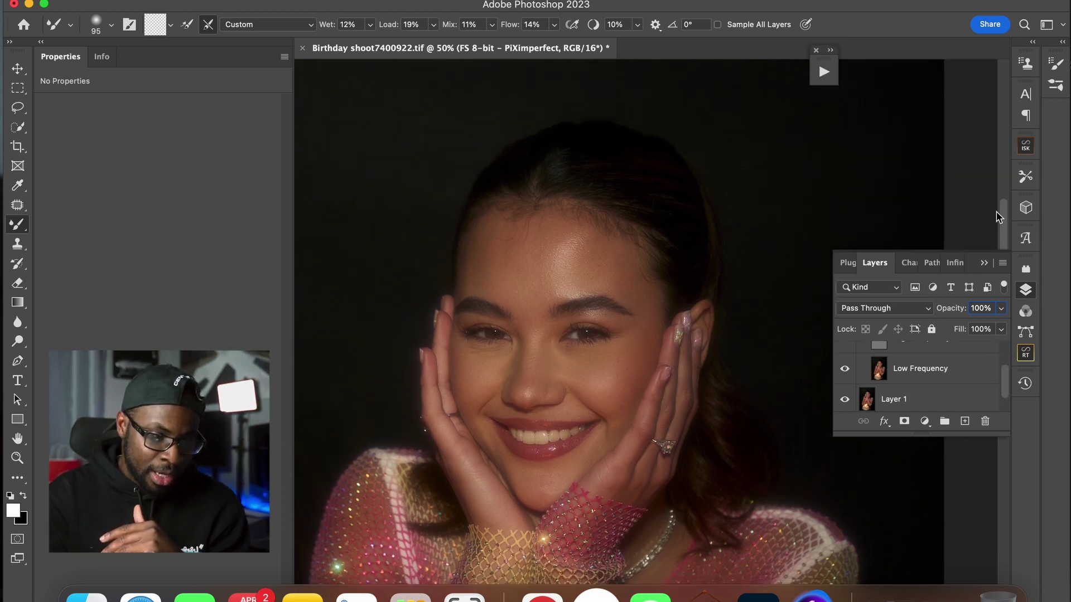
pyautogui.click(965, 381)
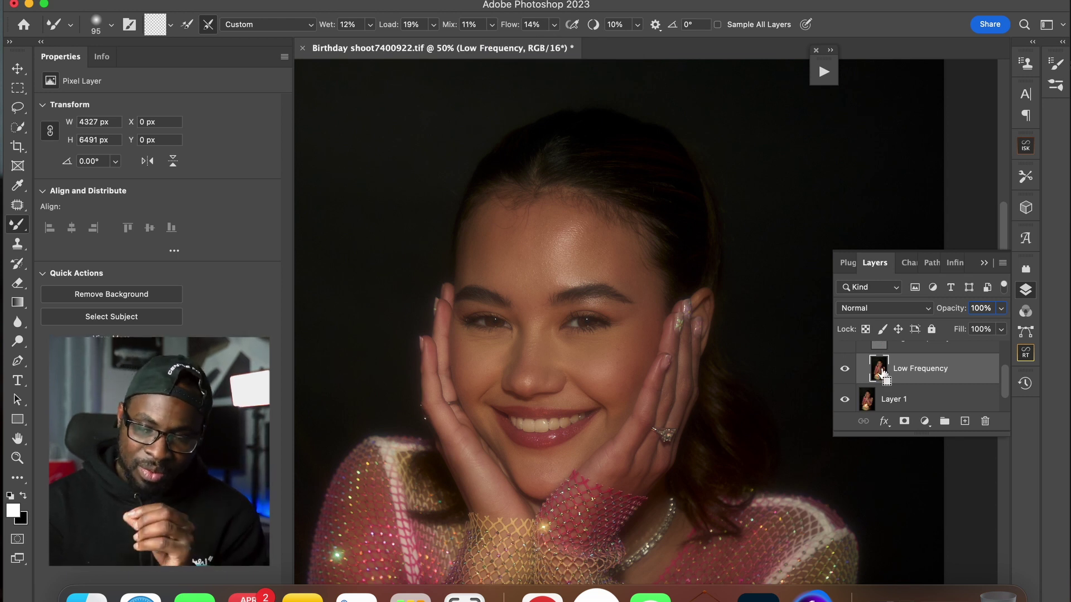
pyautogui.press('super+equal')
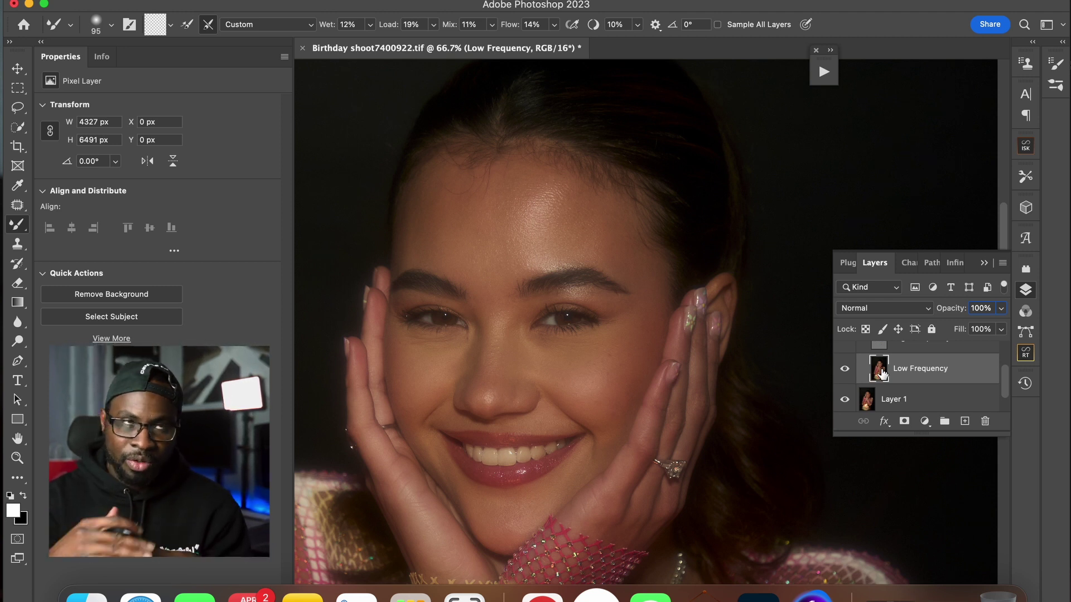
pyautogui.rightClick(19, 225)
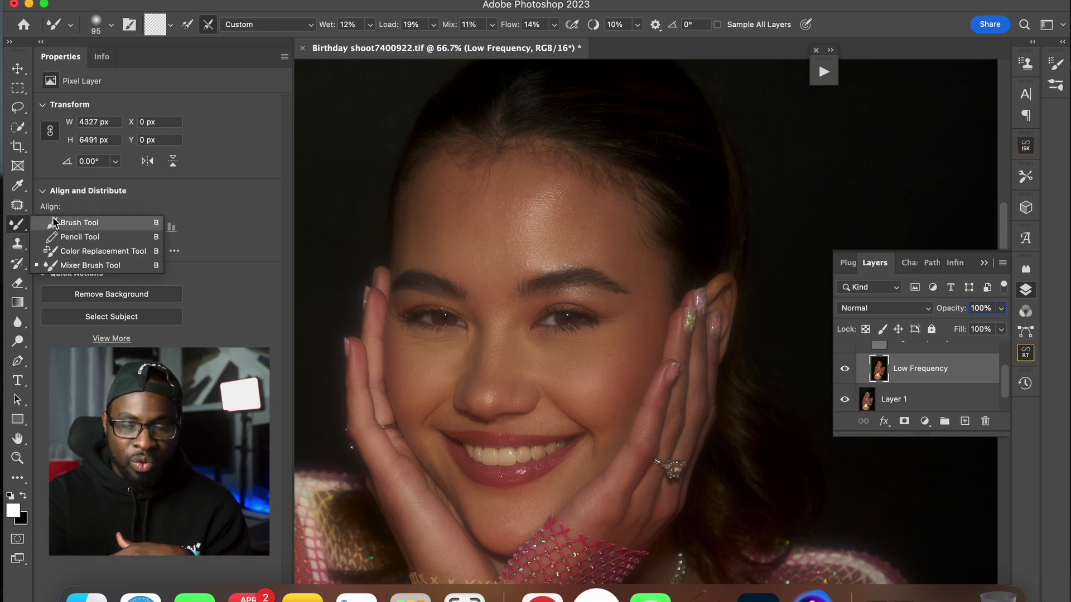
pyautogui.click(54, 222)
pyautogui.click(111, 25)
pyautogui.moveTo(132, 71)
pyautogui.mouseDown()
pyautogui.moveTo(142, 71)
pyautogui.moveTo(129, 72)
pyautogui.mouseUp()
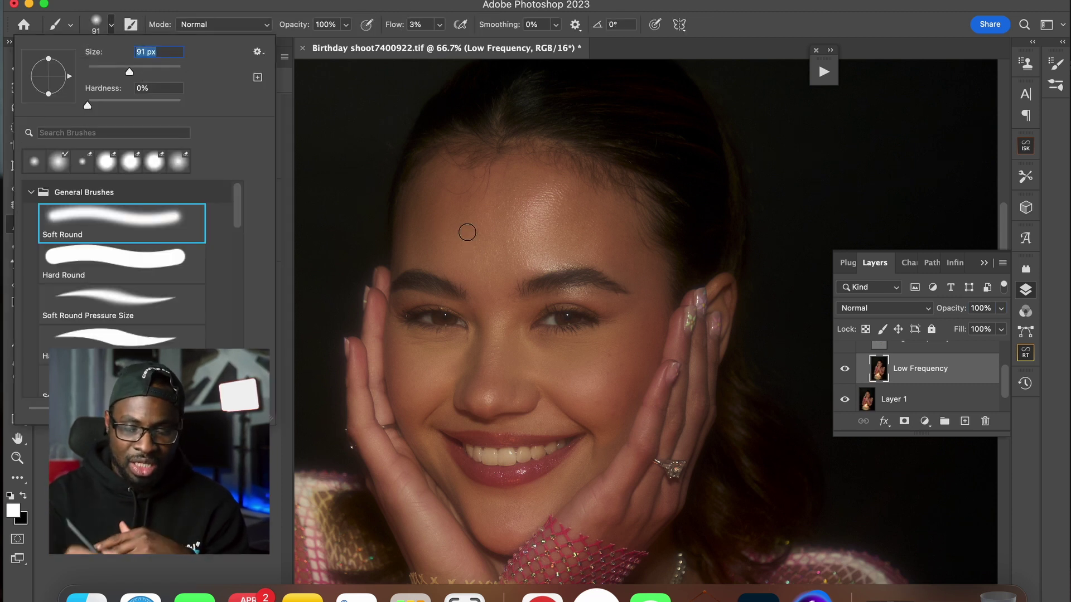
pyautogui.click(145, 72)
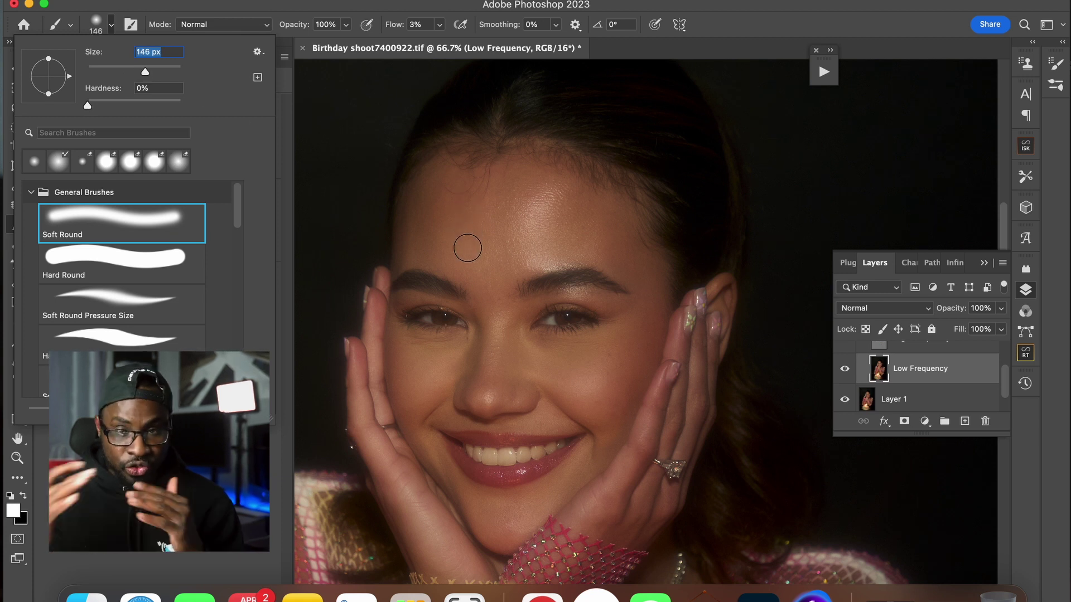
pyautogui.hotkey('shift', 'b')
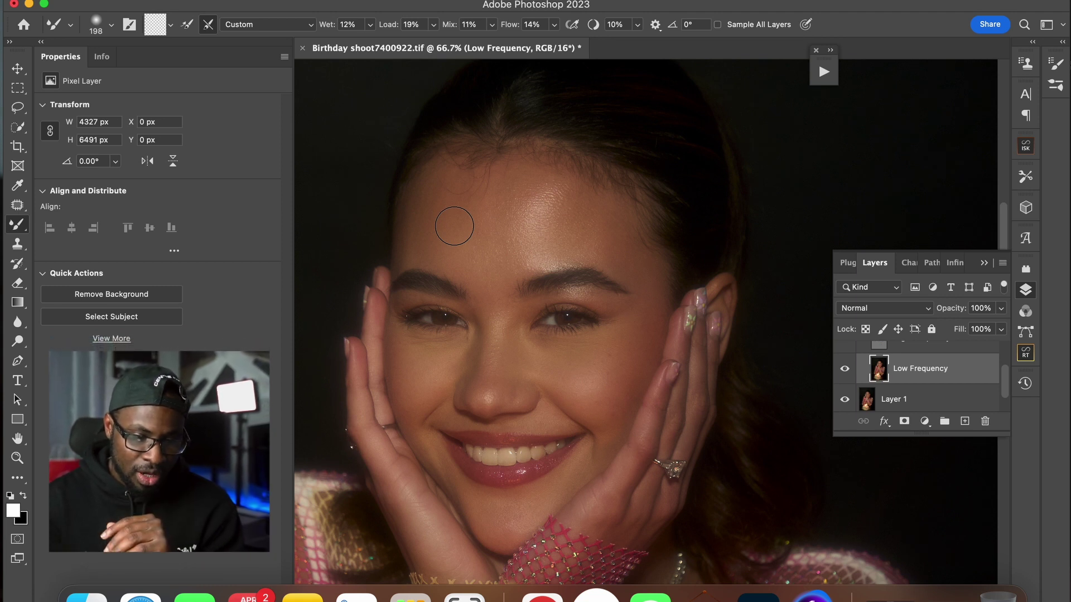
# Step: Reduce the Mixer Brush size to 127 px and blend the facial skin tones on the Low Frequency layer
pyautogui.press('super+plus')
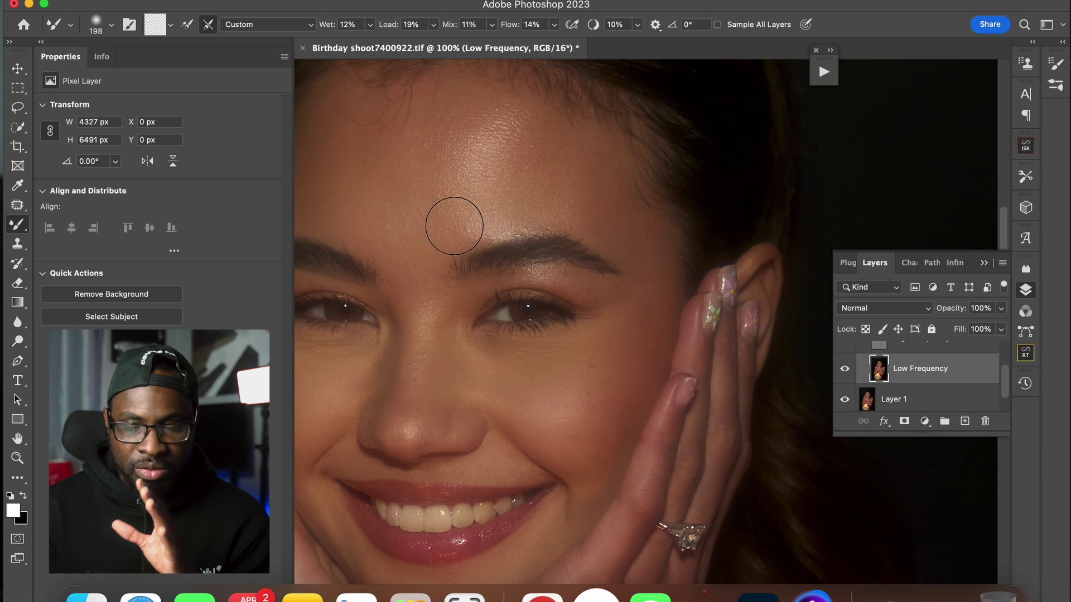
pyautogui.press('super+minus')
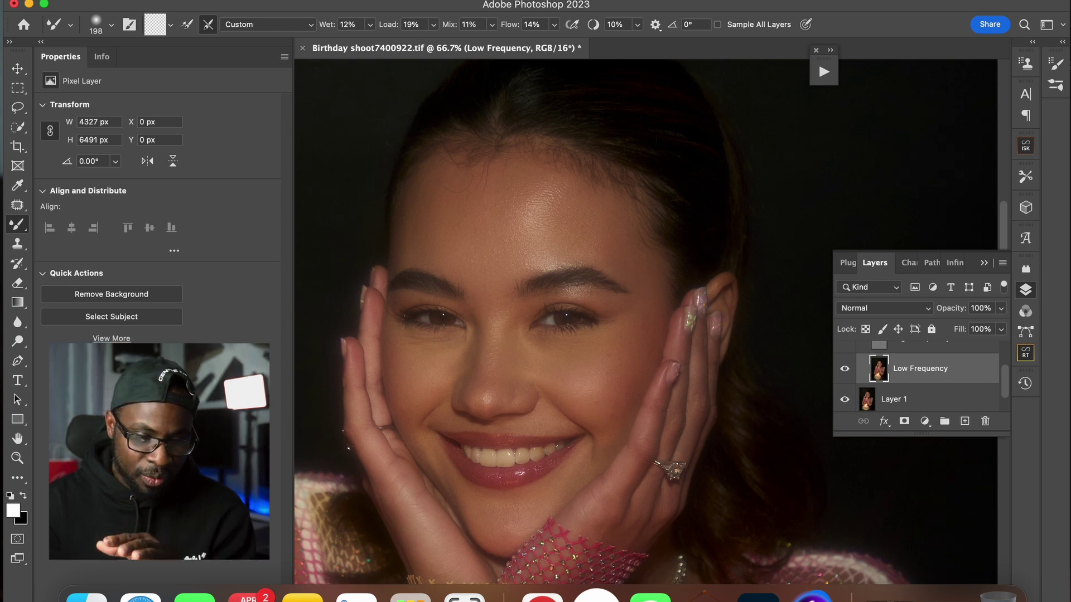
pyautogui.press('super+1')
pyautogui.press('super+minus')
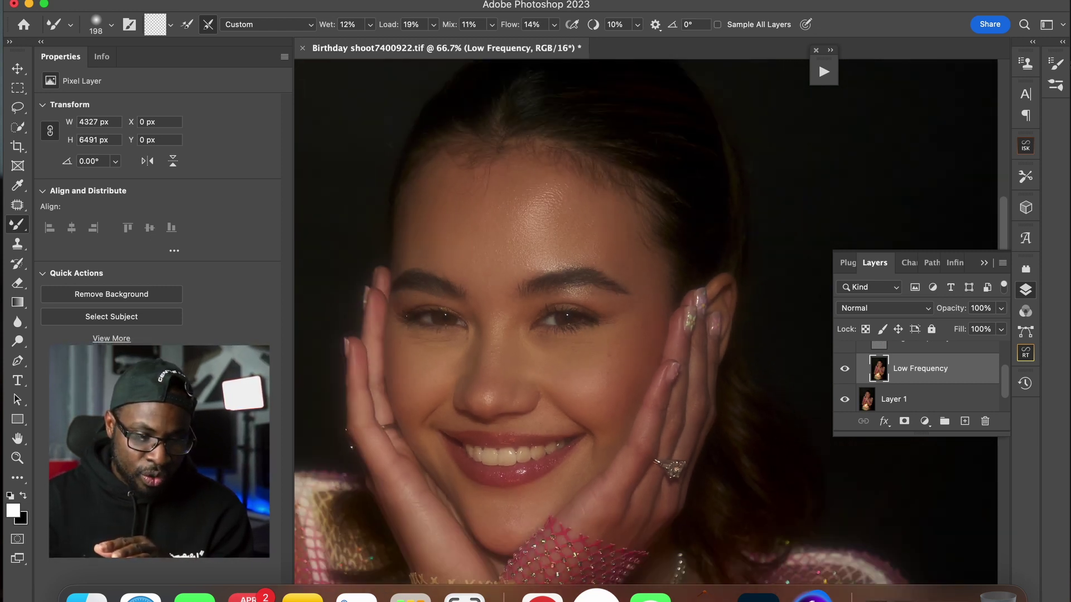
pyautogui.click(105, 24)
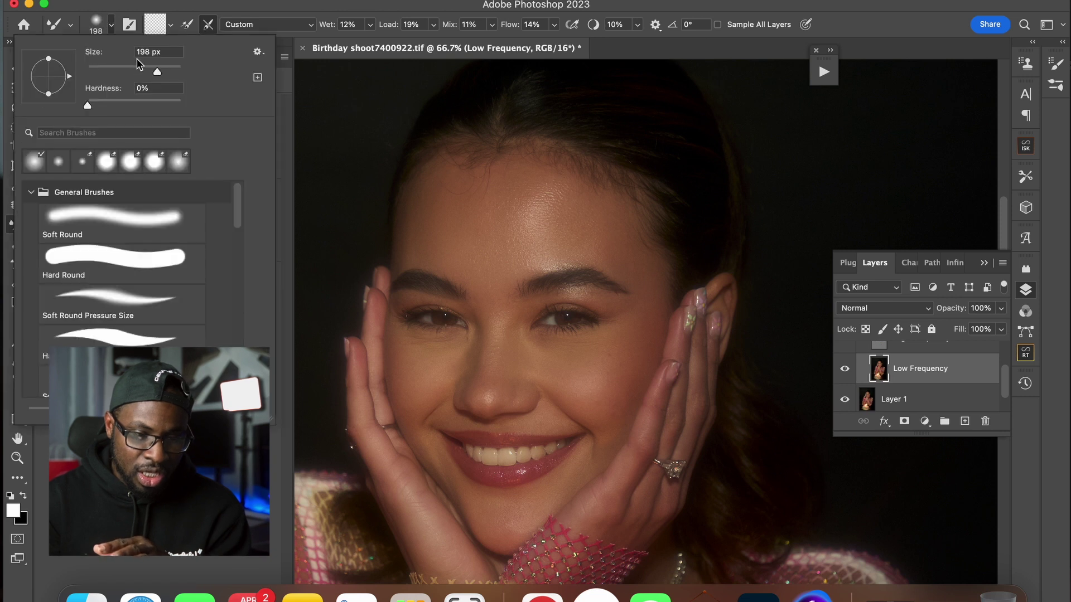
pyautogui.click(426, 256)
pyautogui.click(111, 24)
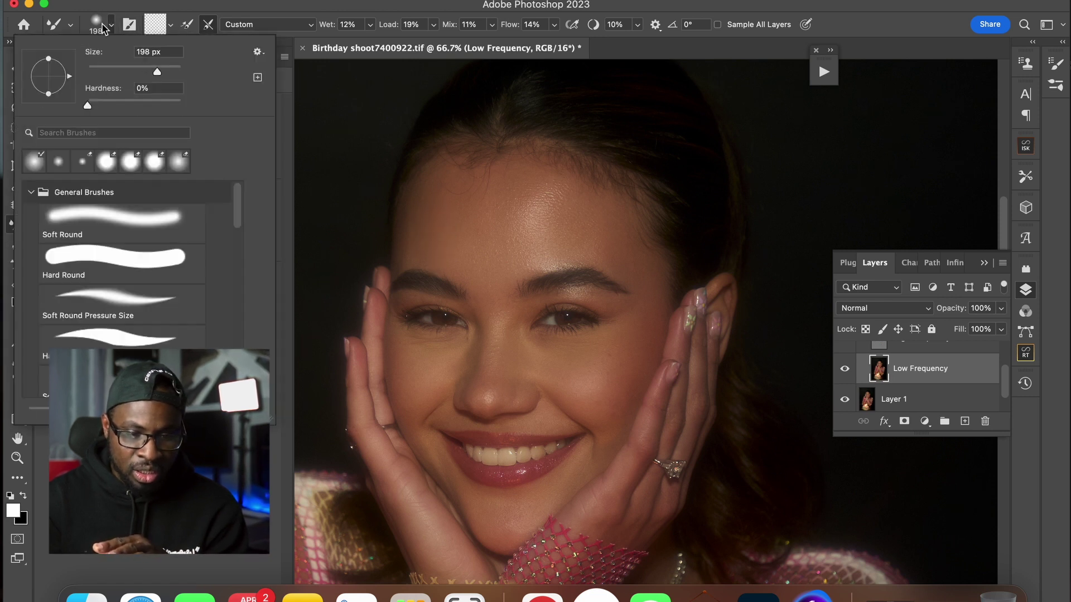
pyautogui.moveTo(149, 71); pyautogui.dragTo(141, 72)
pyautogui.click(454, 377)
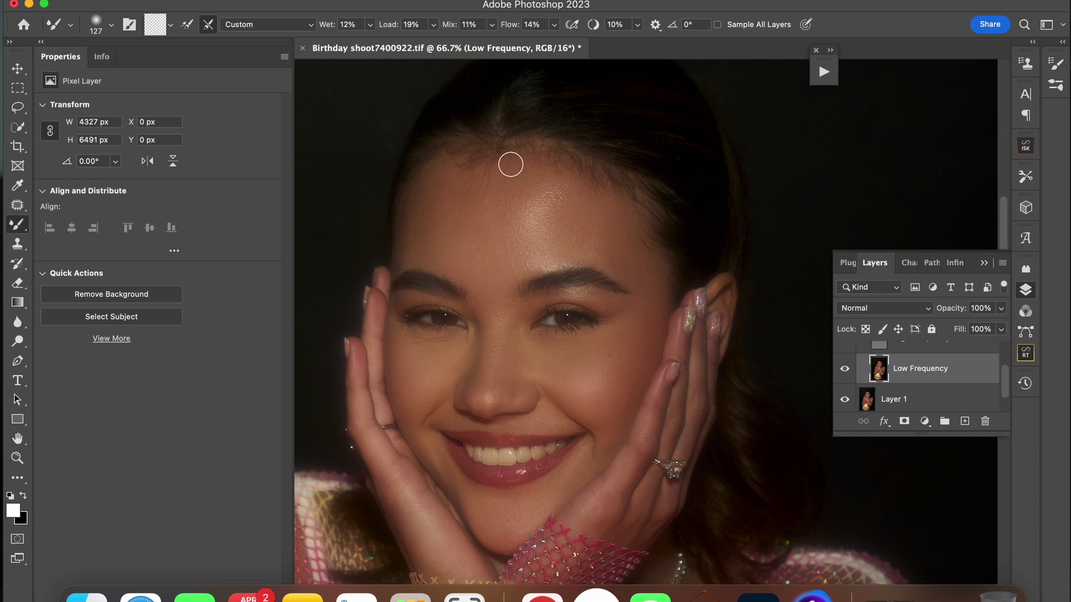
# Step: Switch to the Patch Tool and compare the smoothed skin with the earlier version by toggling the FS 8-bit group's visibility
pyautogui.press('j')
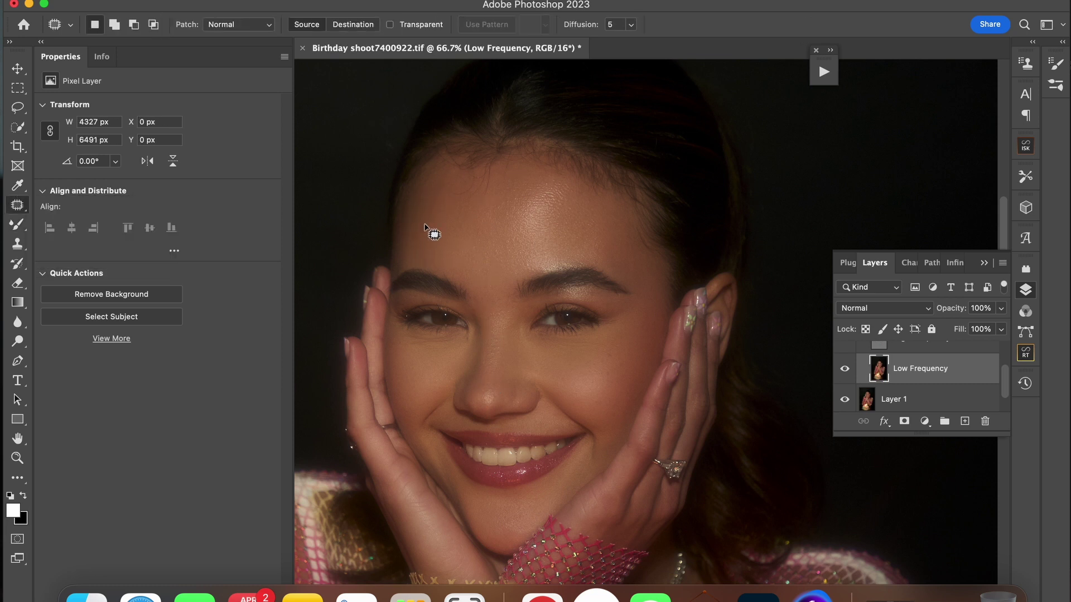
pyautogui.press('super+minus')
pyautogui.press('super+minus')
pyautogui.scroll(-2, 861, 402)
pyautogui.scroll(3, 848, 362)
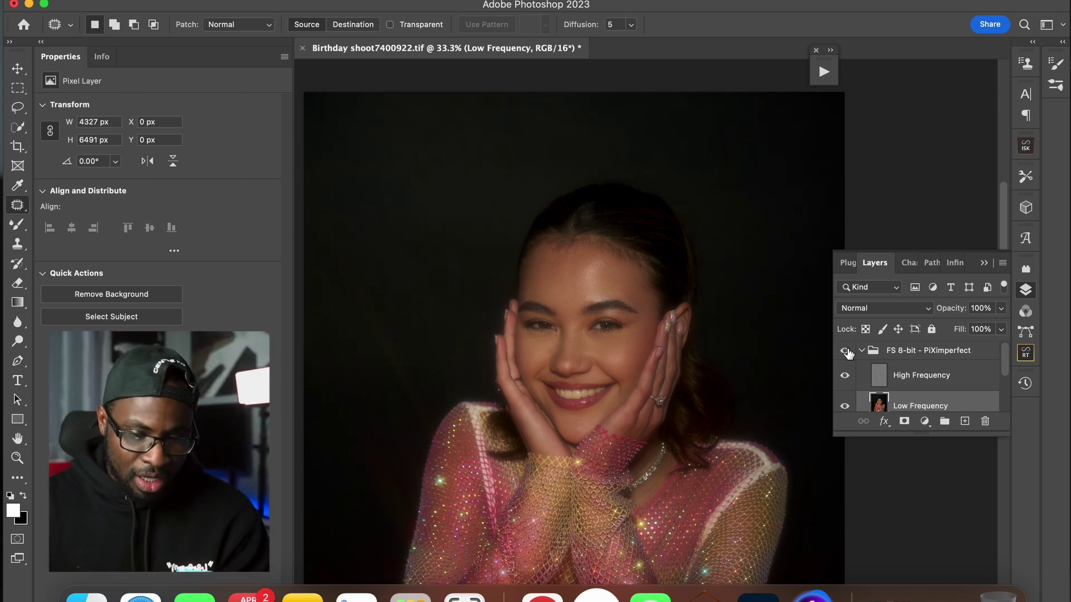
pyautogui.click(845, 351)
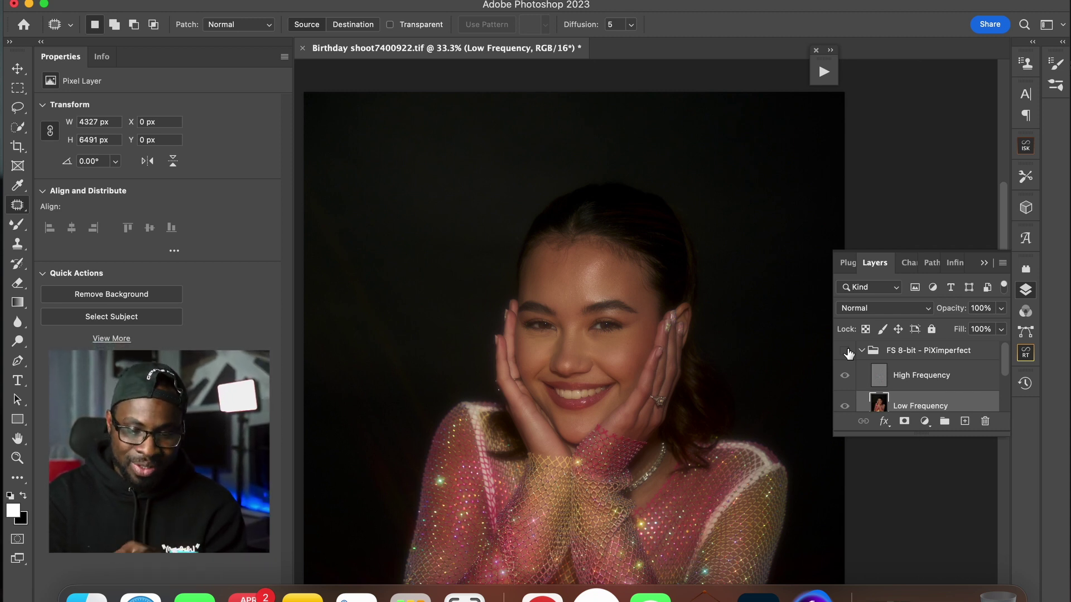
pyautogui.click(846, 352)
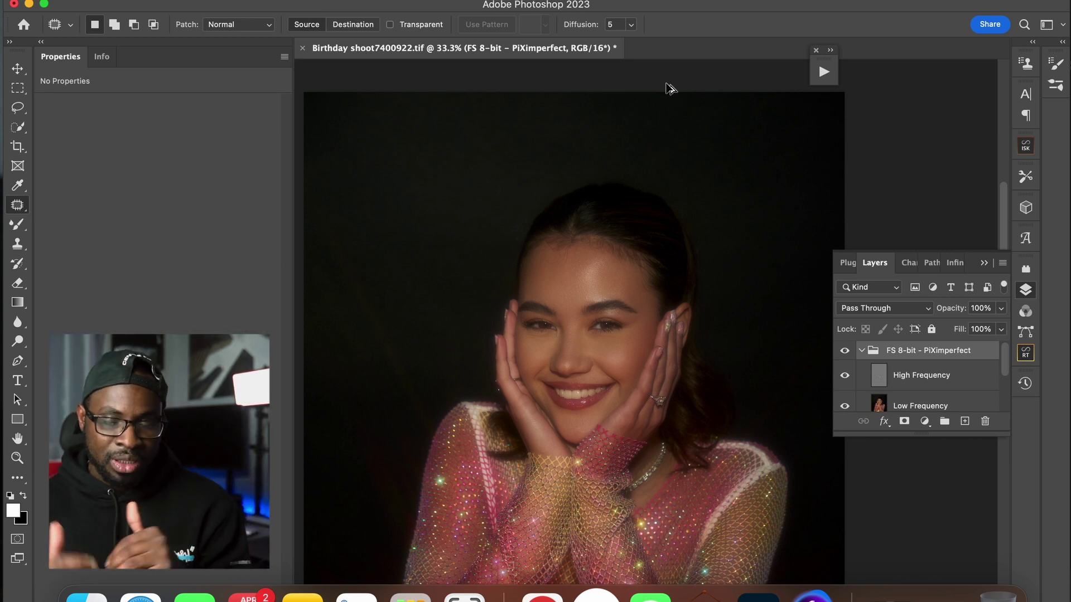
# Step: Stamp all visible layers into a new layer above the FS 8-bit group, check it against the group, and duplicate it
pyautogui.press('super+alt+shift+e')
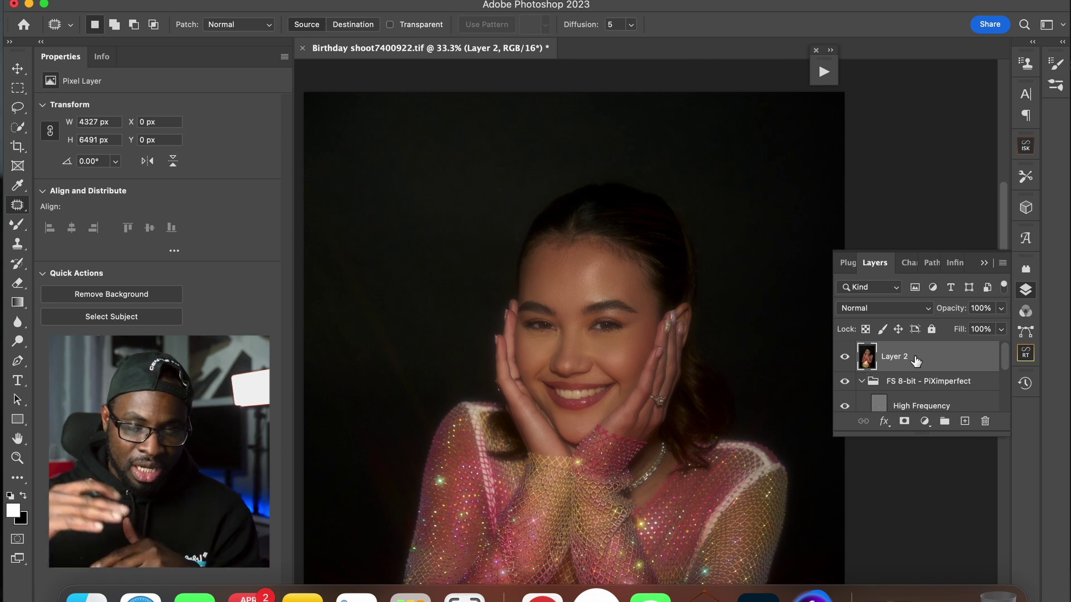
pyautogui.click(845, 382)
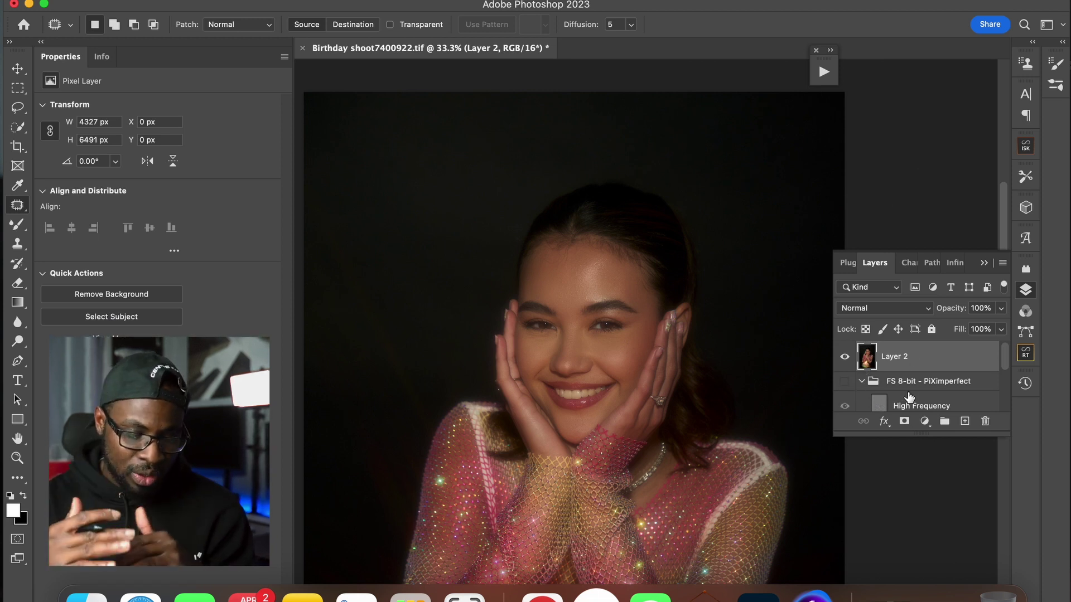
pyautogui.click(844, 357)
pyautogui.click(845, 357)
pyautogui.click(844, 381)
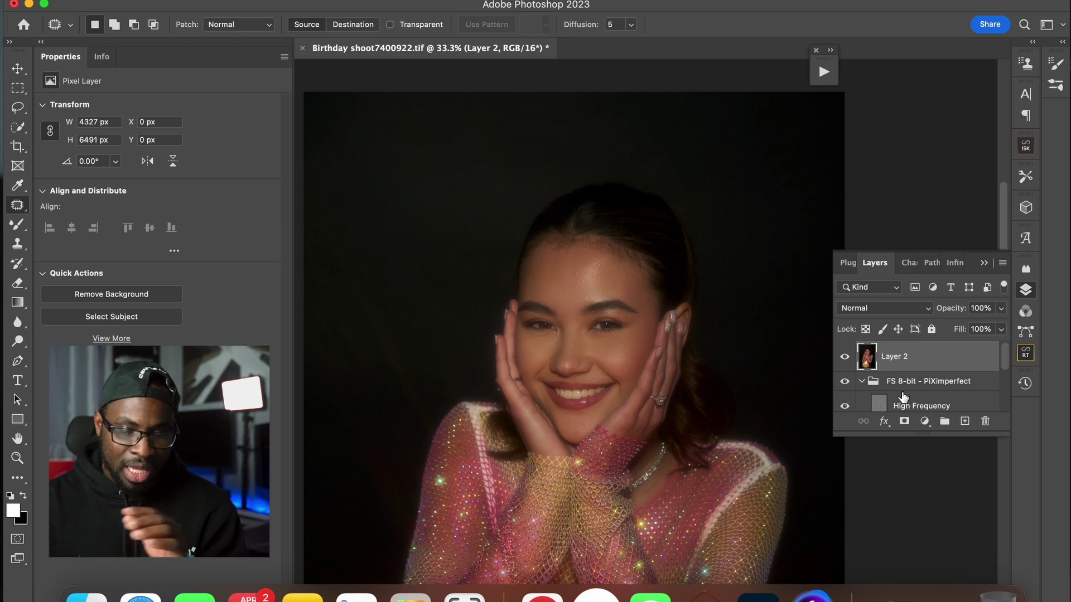
pyautogui.press('super+j')
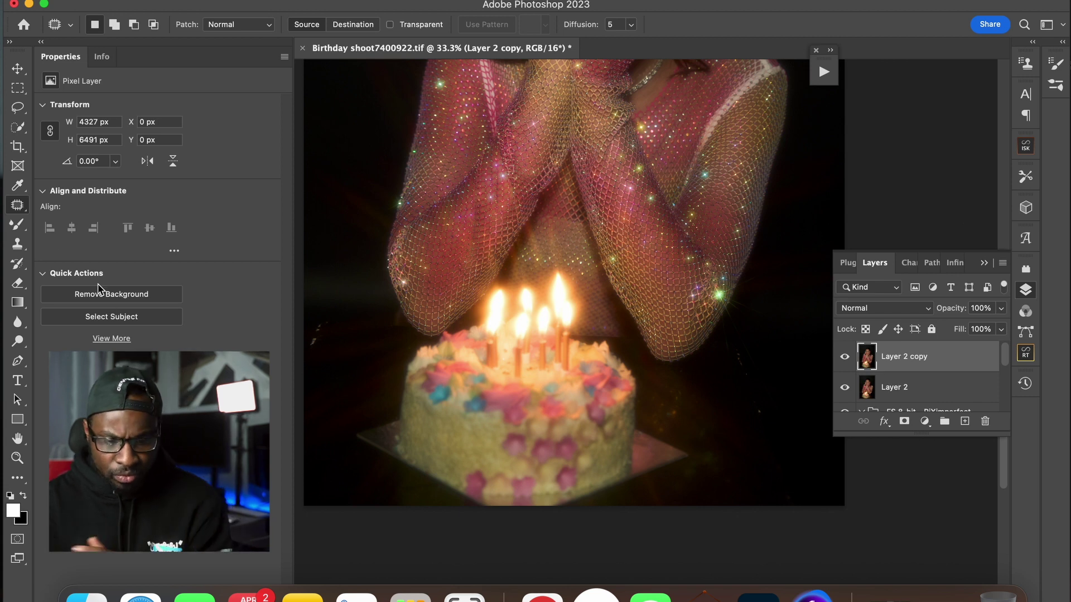
# Step: Switch to the Spot Healing Brush Tool for cleaning up the duplicated merged layer
pyautogui.rightClick(17, 205)
pyautogui.click(54, 201)
pyautogui.press('super+minus')
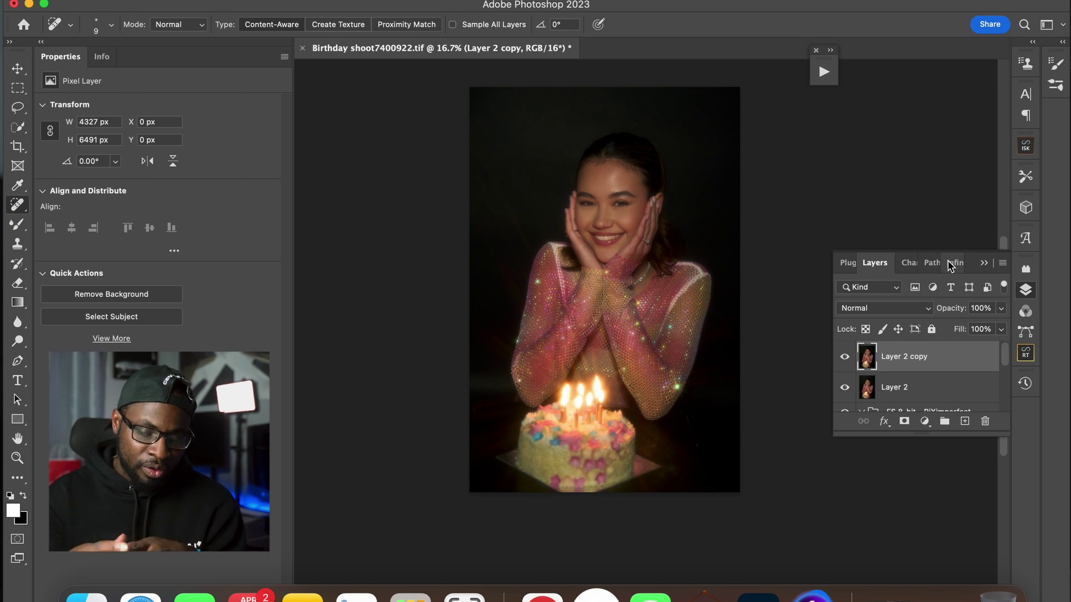
# Step: Run the Color Lookup 4 warm tones action, accepting the Color Lookup layer at 25% opacity and its default lookup settings
pyautogui.moveTo(926, 441); pyautogui.dragTo(906, 475)
pyautogui.click(905, 474)
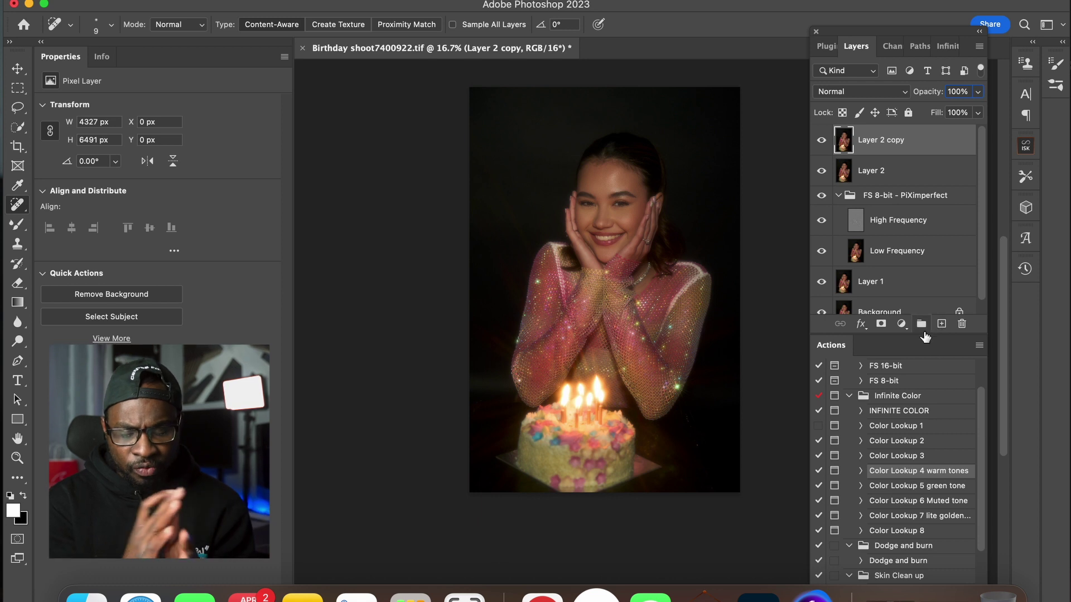
pyautogui.moveTo(912, 32); pyautogui.dragTo(910, 1)
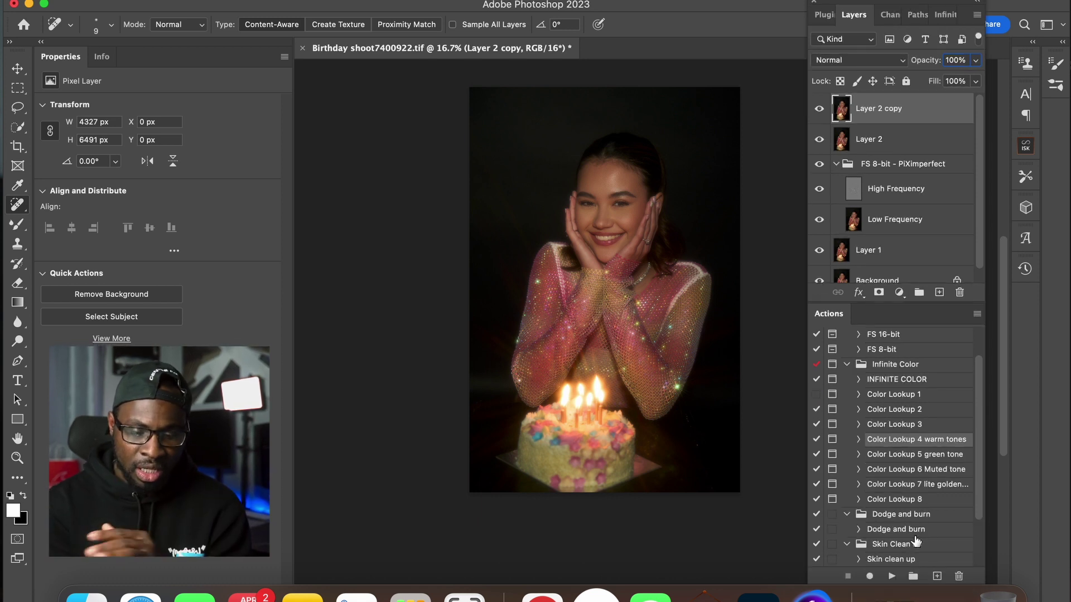
pyautogui.click(891, 576)
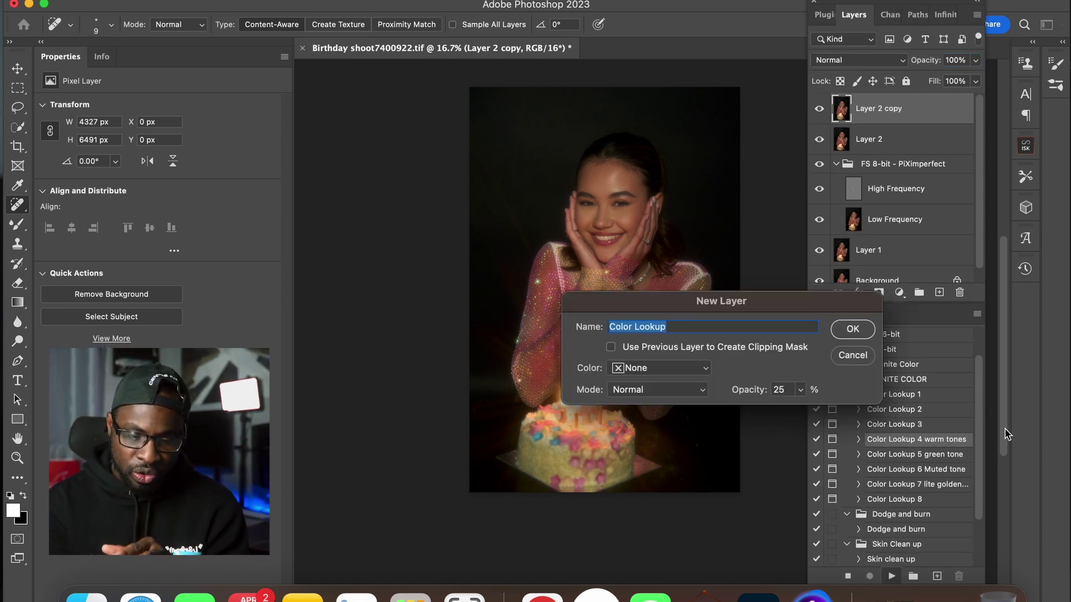
pyautogui.press('Return')
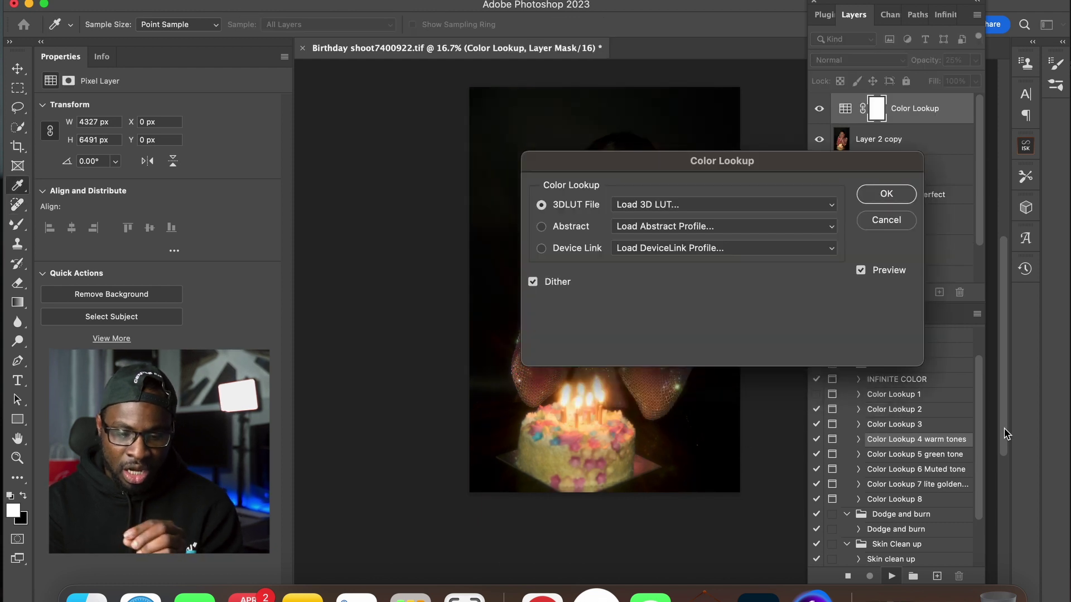
pyautogui.press('Return')
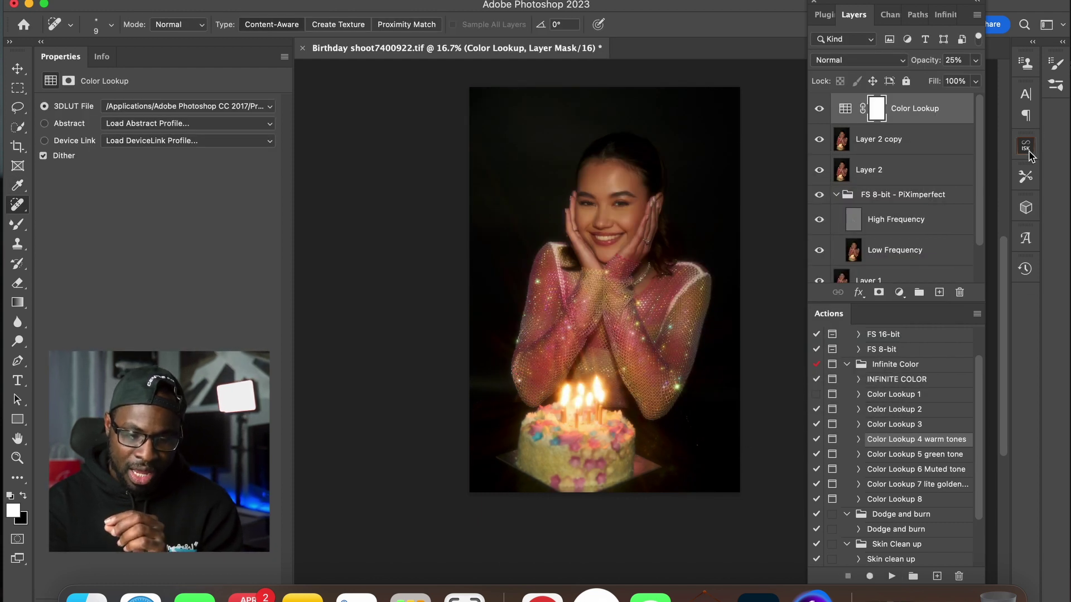
# Step: Compare the portrait with and without the warm color grade by toggling the Color Lookup layer's visibility
pyautogui.click(818, 110)
pyautogui.click(818, 111)
pyautogui.click(818, 111)
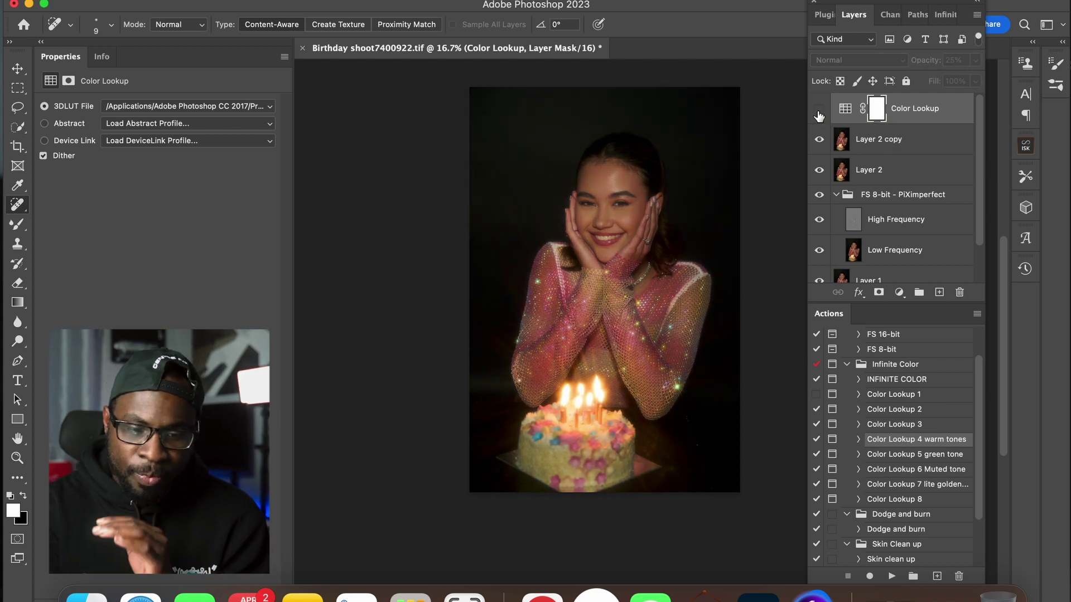
pyautogui.click(818, 110)
pyautogui.click(818, 111)
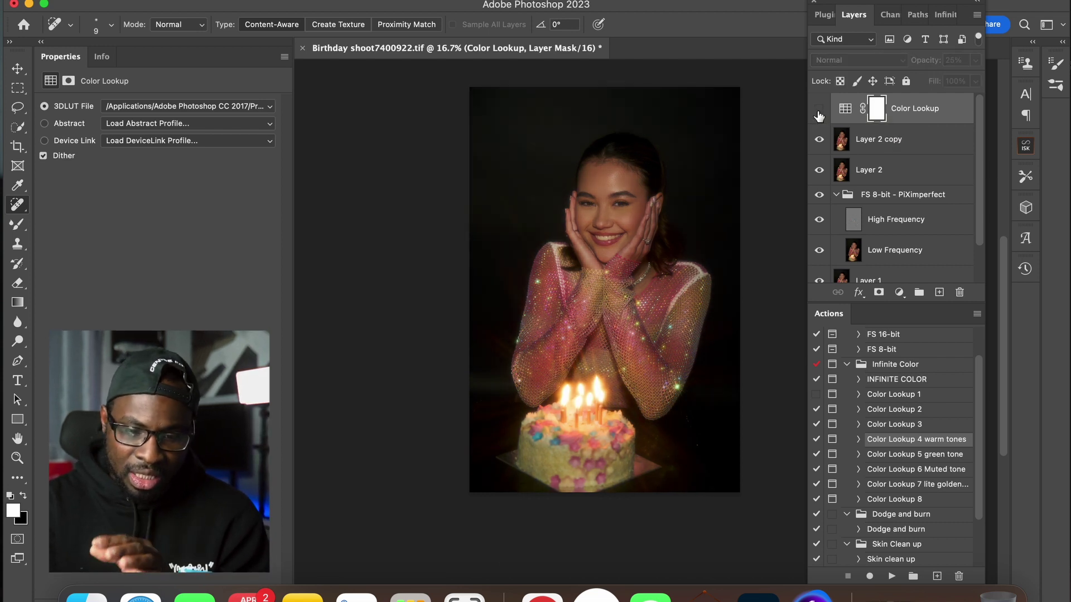
pyautogui.click(818, 110)
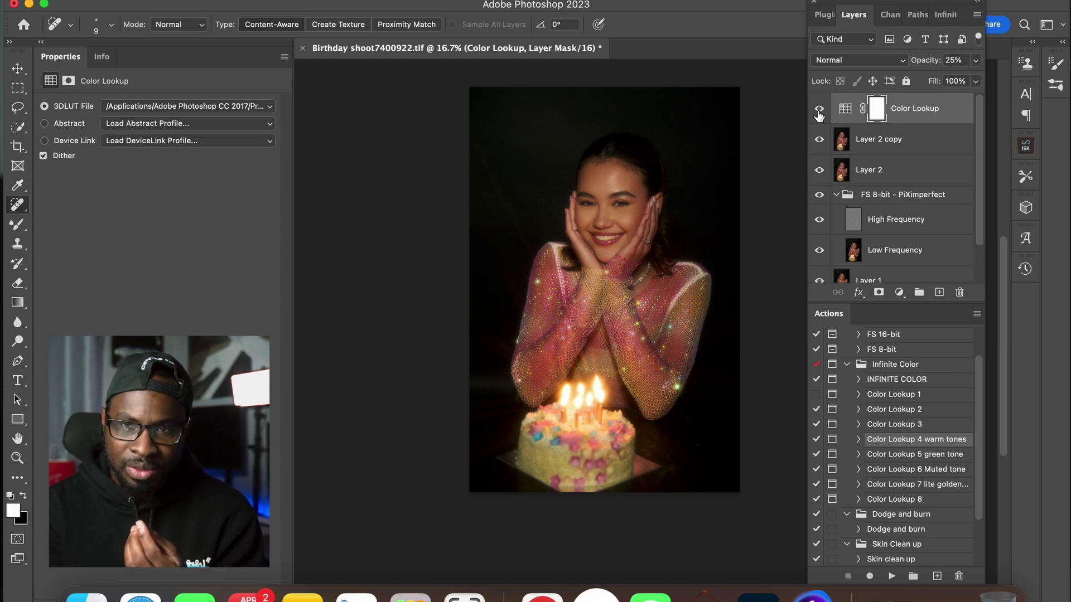
pyautogui.click(818, 111)
pyautogui.click(818, 110)
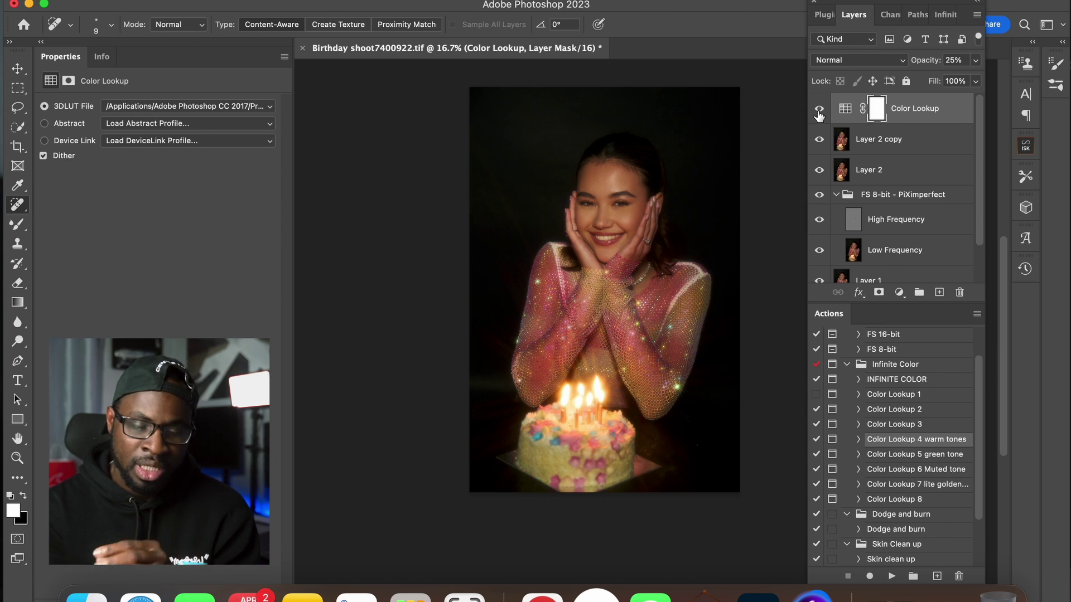
# Step: Try different strengths for the Color Lookup layer, up to 100%, and set its opacity to 11%
pyautogui.click(974, 60)
pyautogui.moveTo(923, 80); pyautogui.dragTo(915, 83)
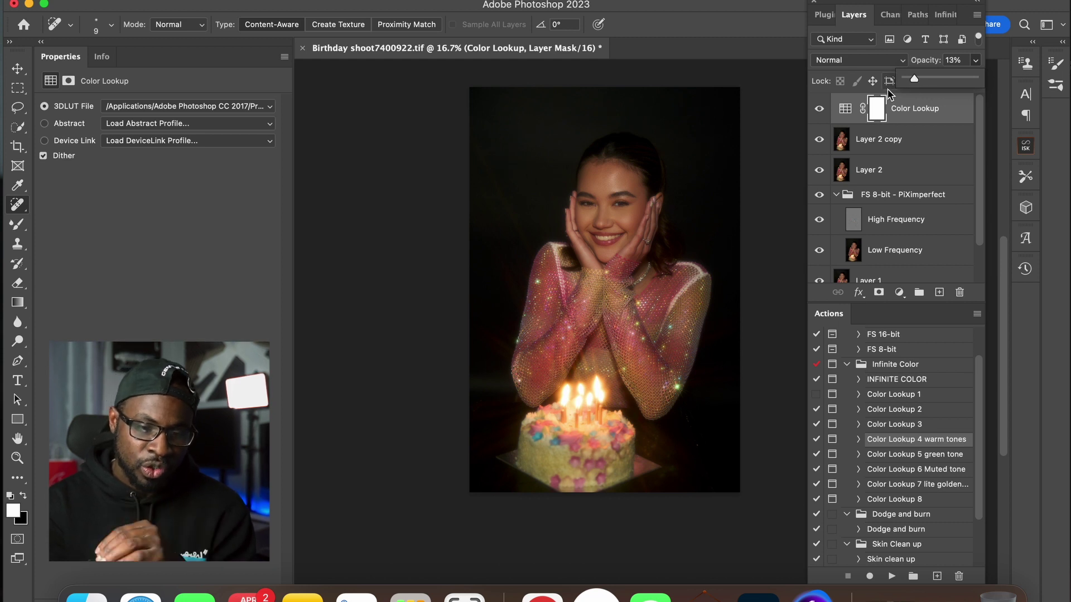
pyautogui.click(972, 77)
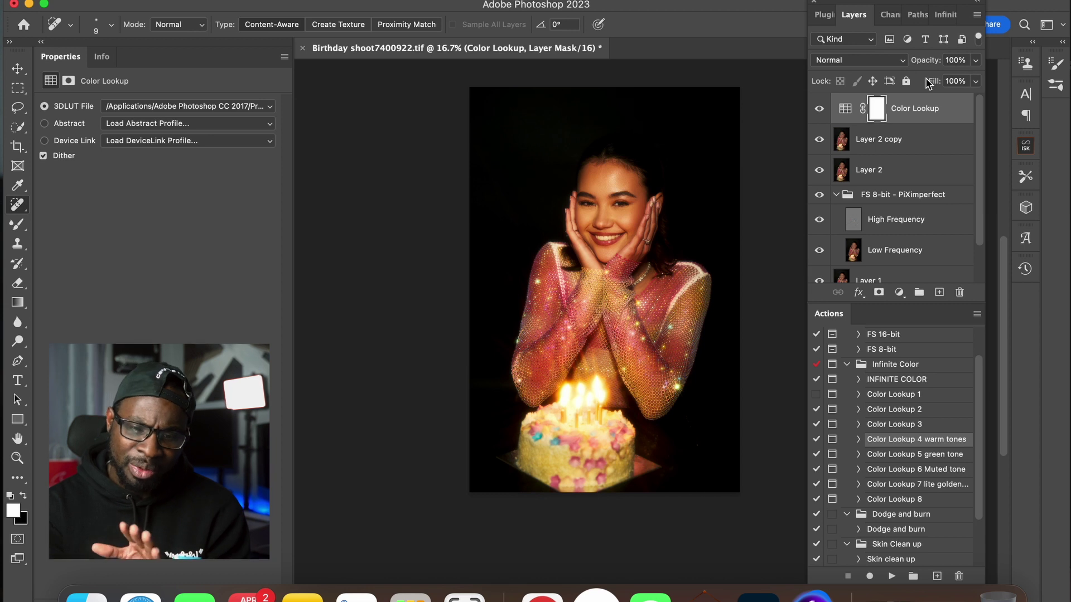
pyautogui.moveTo(975, 60); pyautogui.dragTo(913, 82)
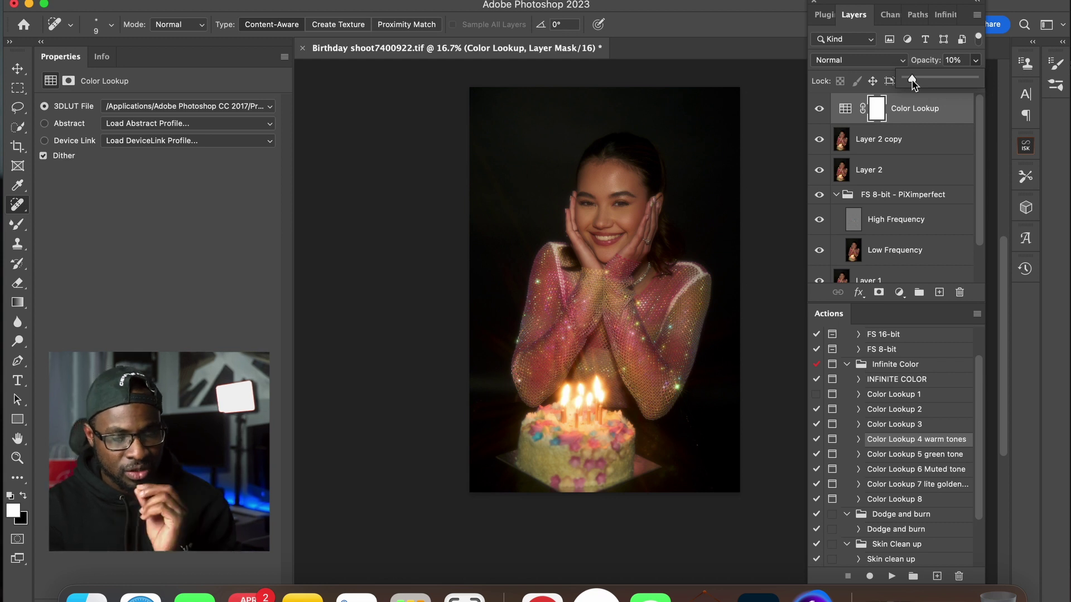
pyautogui.moveTo(912, 82); pyautogui.dragTo(913, 82)
# Step: Check the softened color grade against the ungraded image and stamp all visible layers into a new layer on top
pyautogui.click(819, 114)
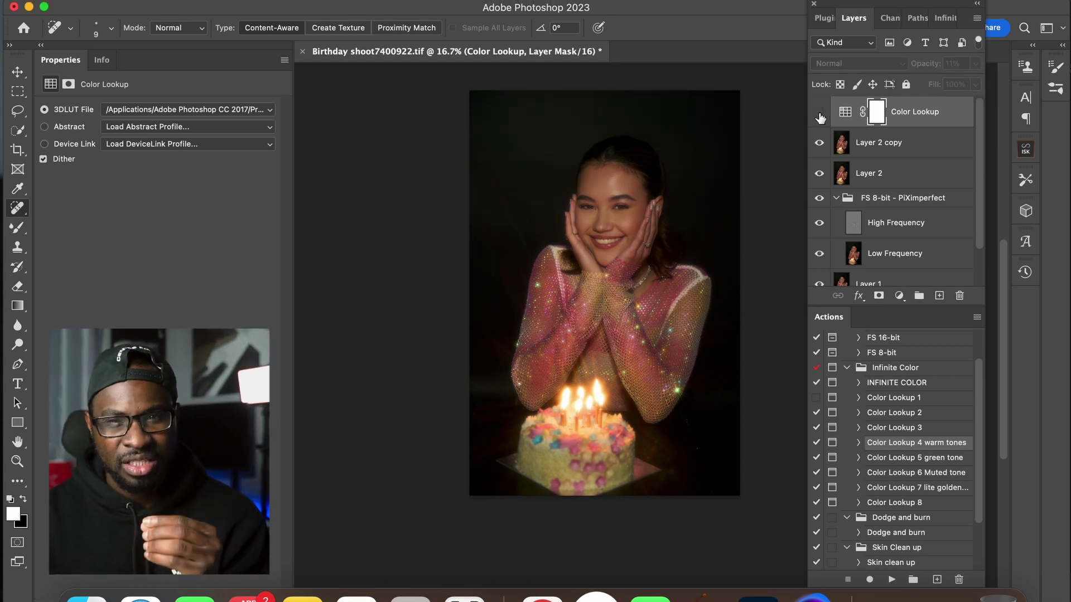
pyautogui.click(819, 114)
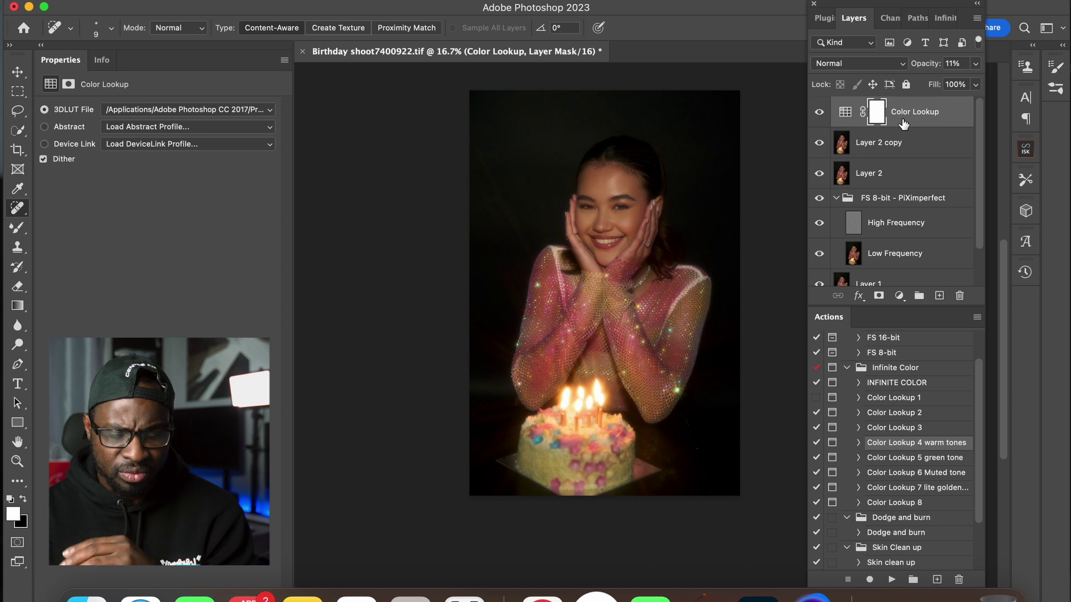
pyautogui.press('super+shift+alt+e')
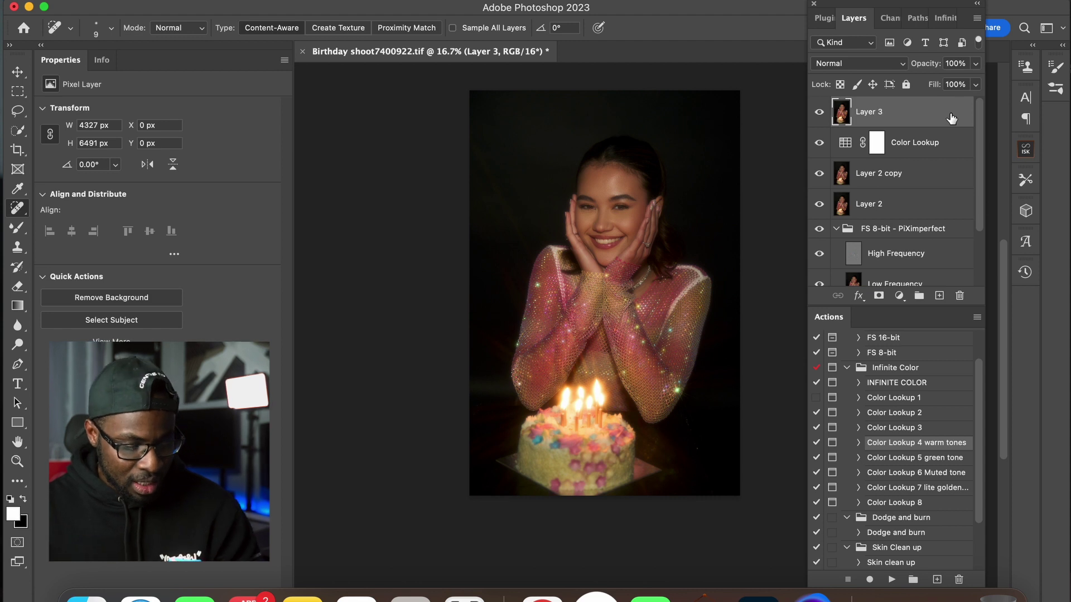
# Step: Open the Dehancer Film filter on the merged Layer 3 and fit its whole window on screen
pyautogui.click(298, 3)
pyautogui.moveTo(259, 3)
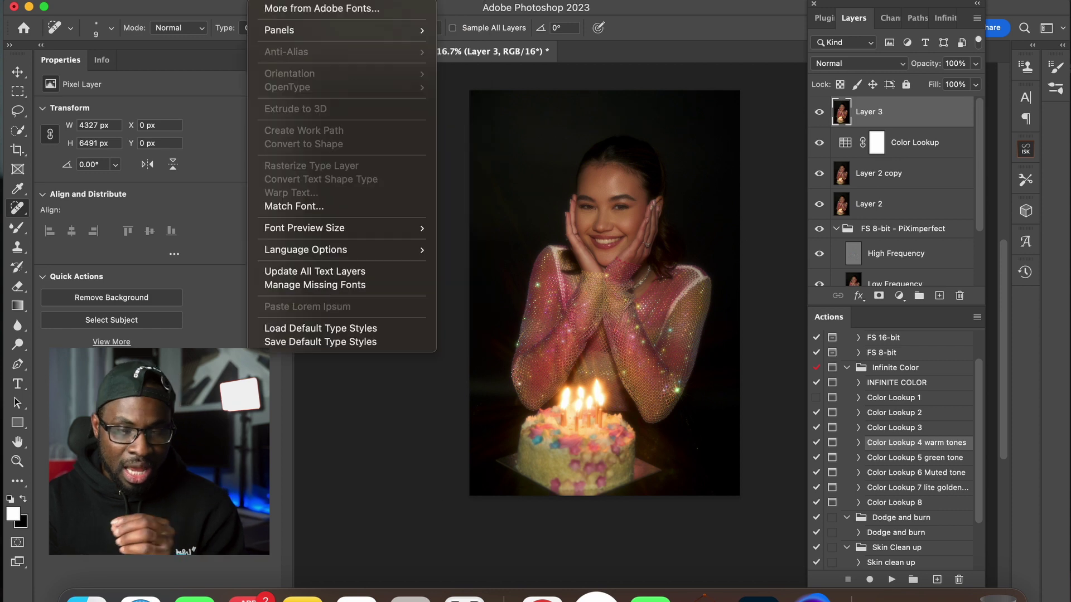
pyautogui.moveTo(359, 1)
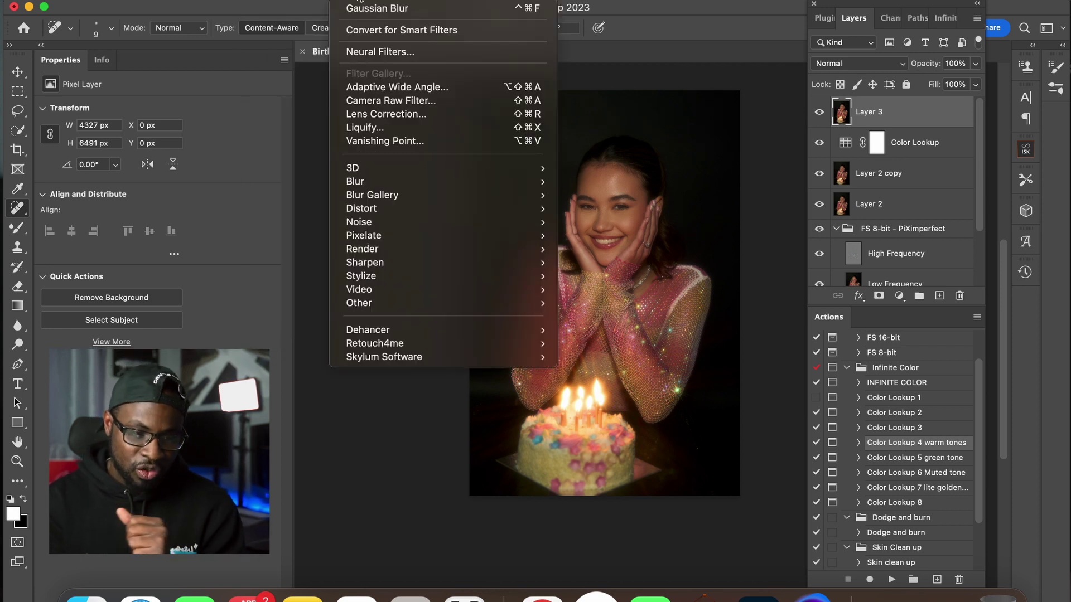
pyautogui.moveTo(384, 343)
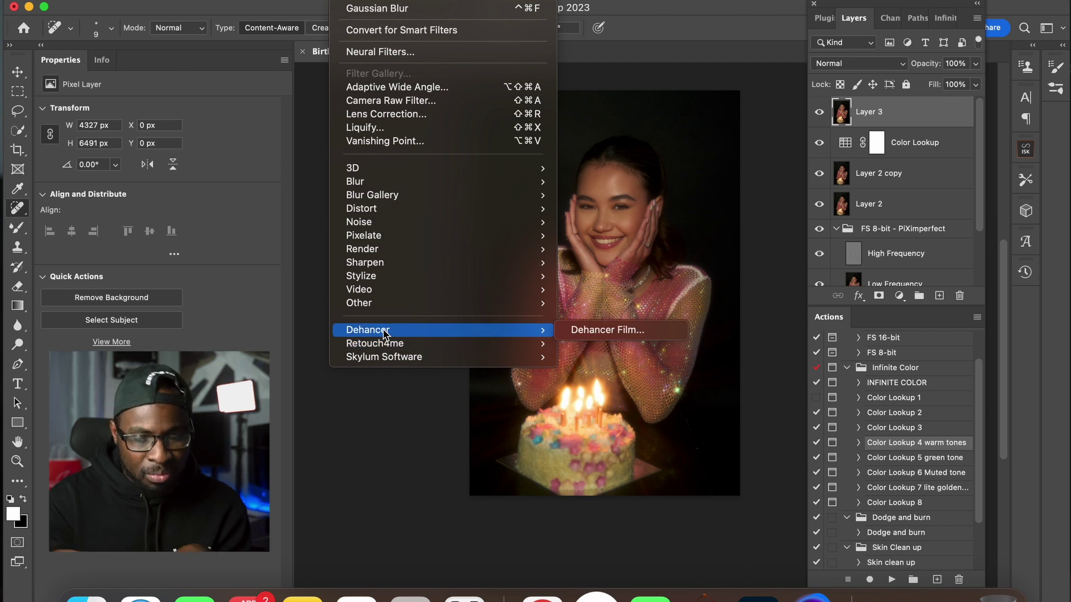
pyautogui.click(632, 332)
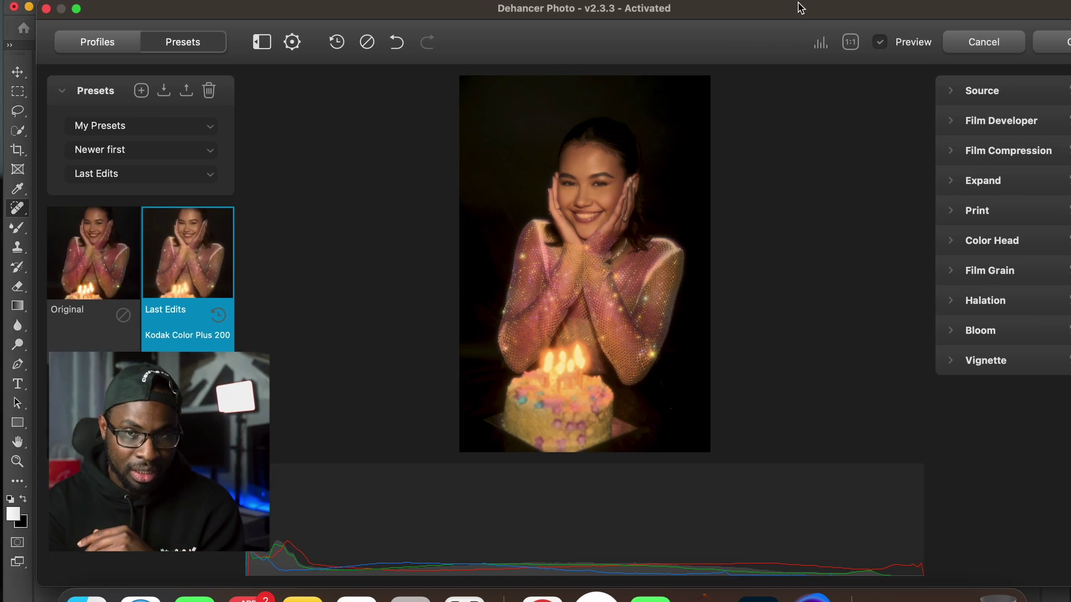
pyautogui.doubleClick(830, 11)
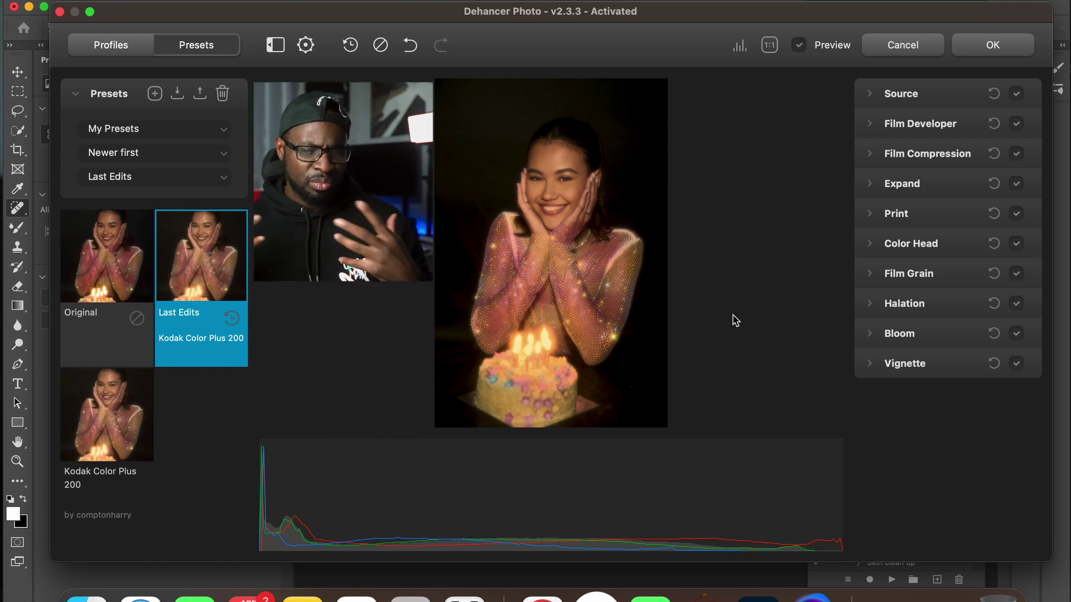
# Step: Select the Original preset and try switching the Expand and Source adjustments off and on, restoring Original
pyautogui.click(102, 273)
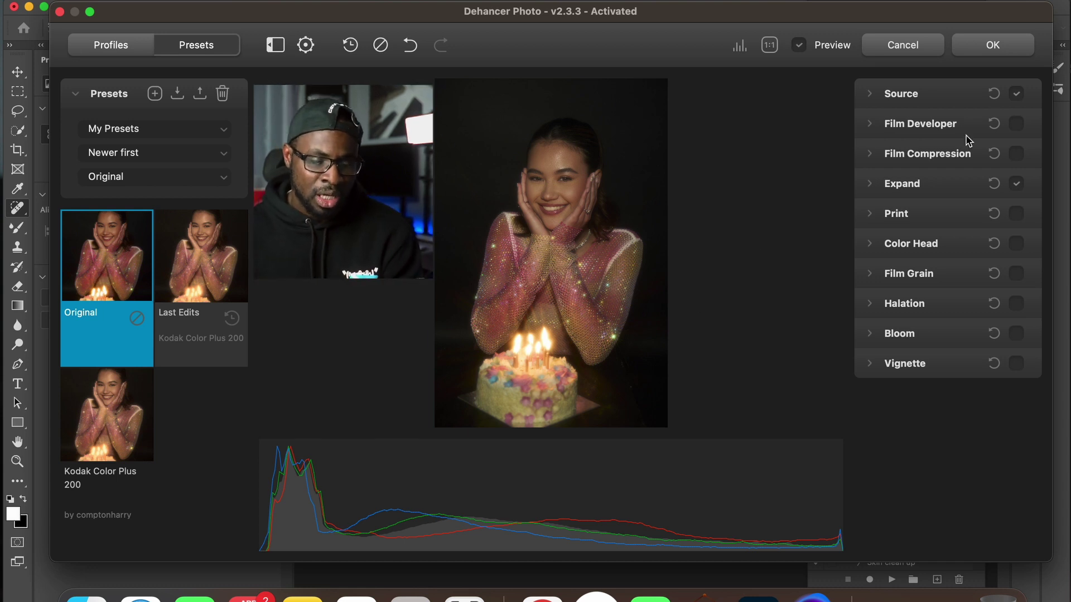
pyautogui.click(876, 184)
pyautogui.click(1017, 184)
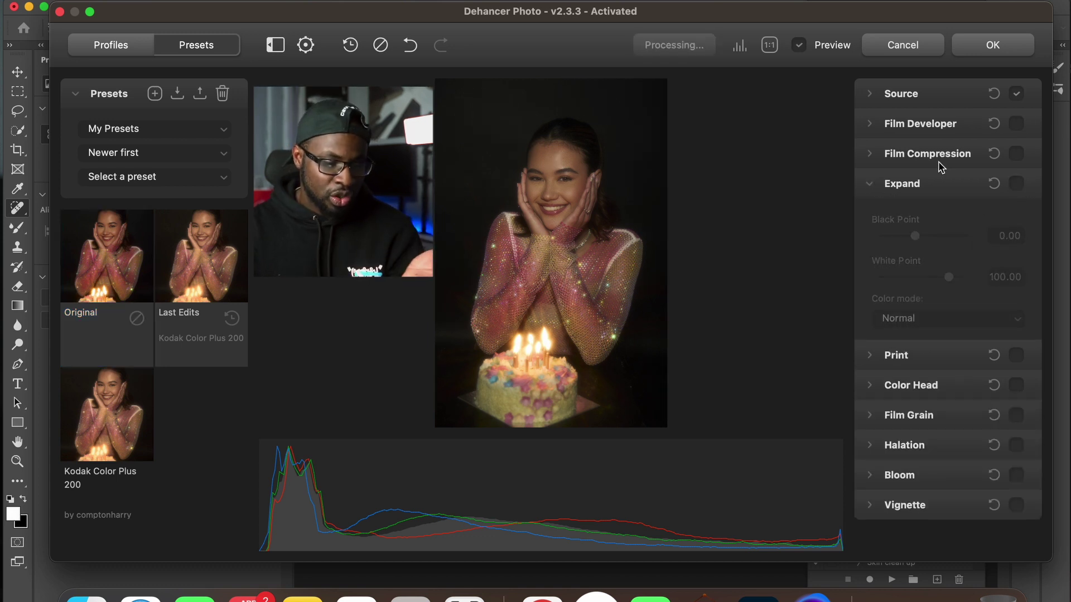
pyautogui.click(111, 282)
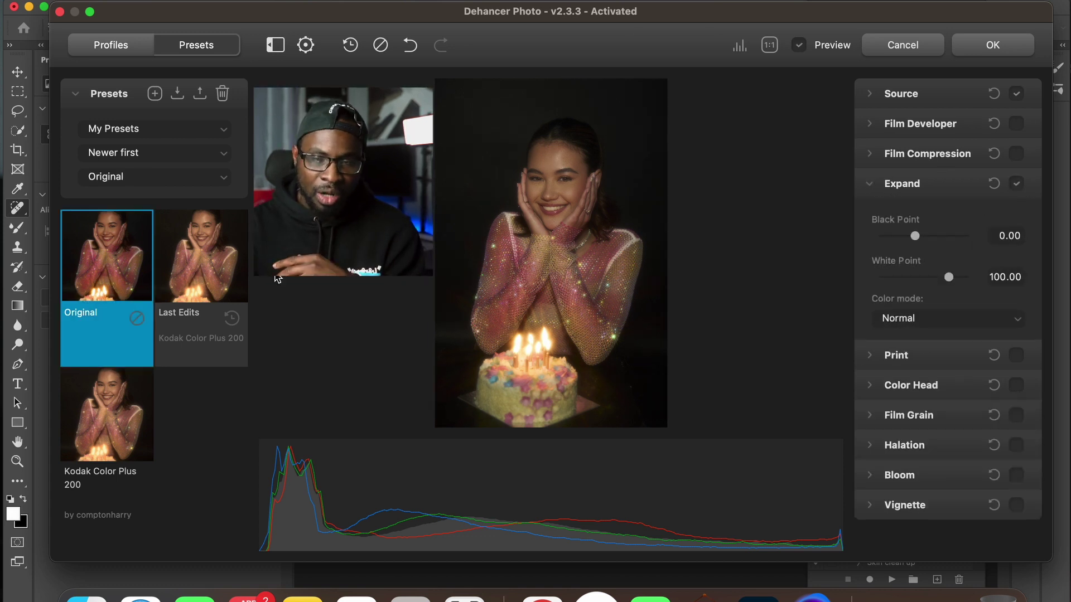
pyautogui.click(1017, 95)
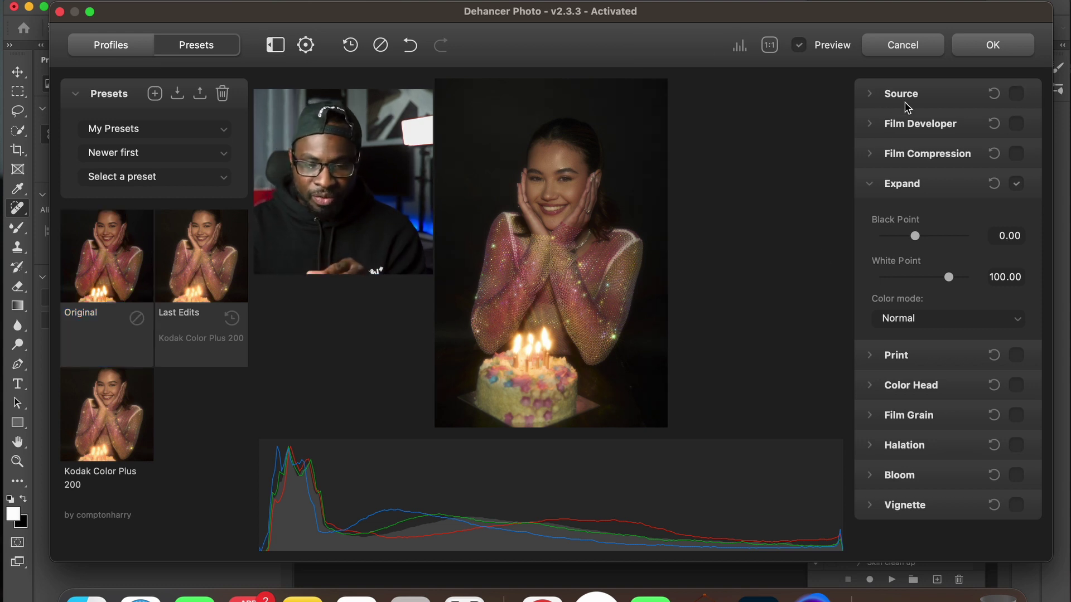
pyautogui.click(1016, 93)
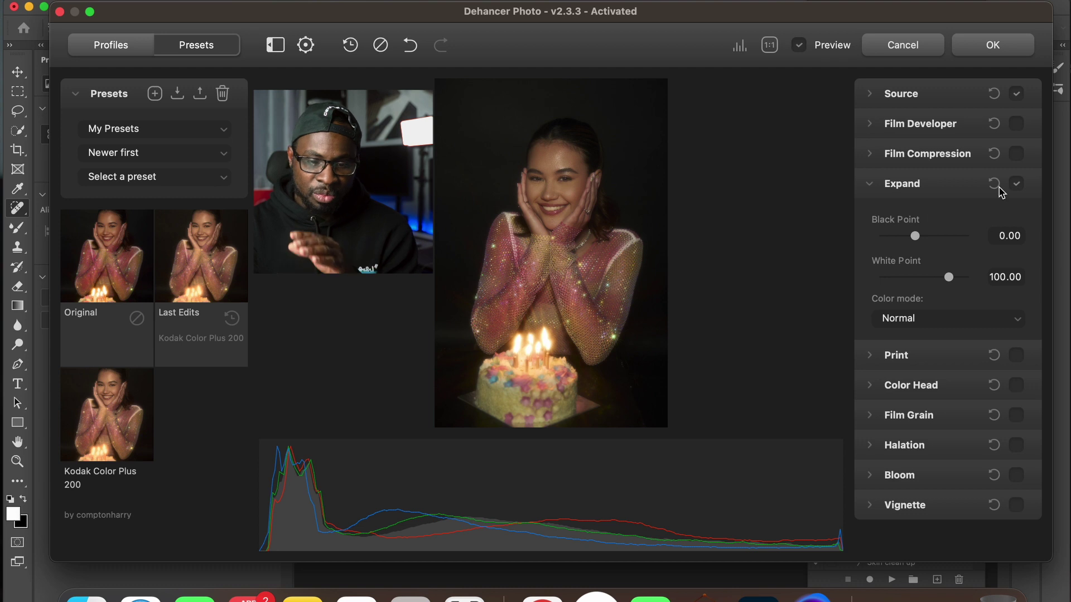
pyautogui.click(879, 186)
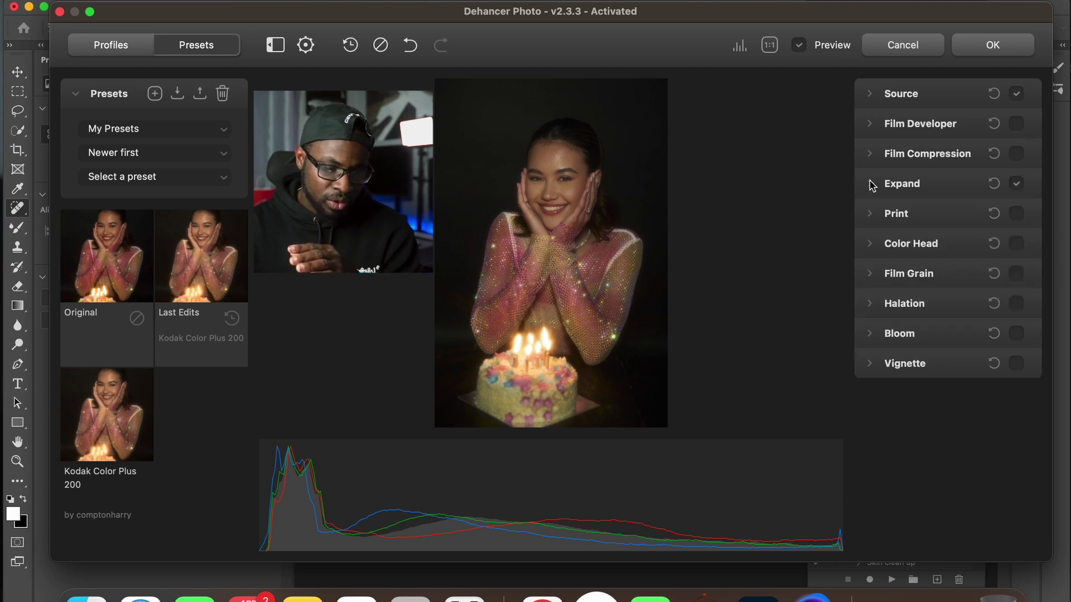
pyautogui.click(88, 304)
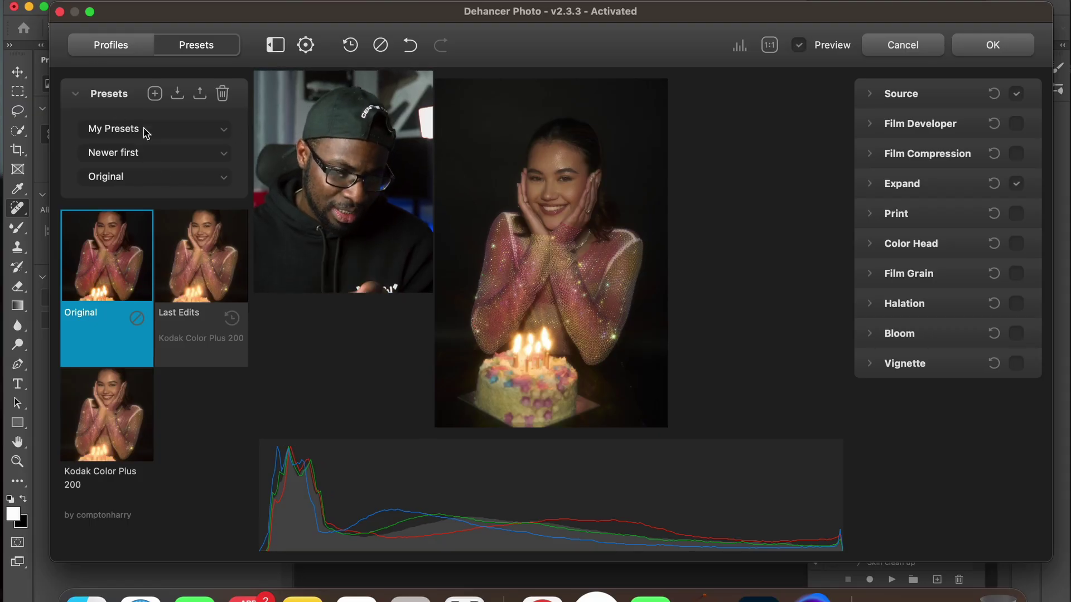
# Step: Look through the preset categories, including All Presets and My Presets, the sort orders and the list of saved presets
pyautogui.click(146, 133)
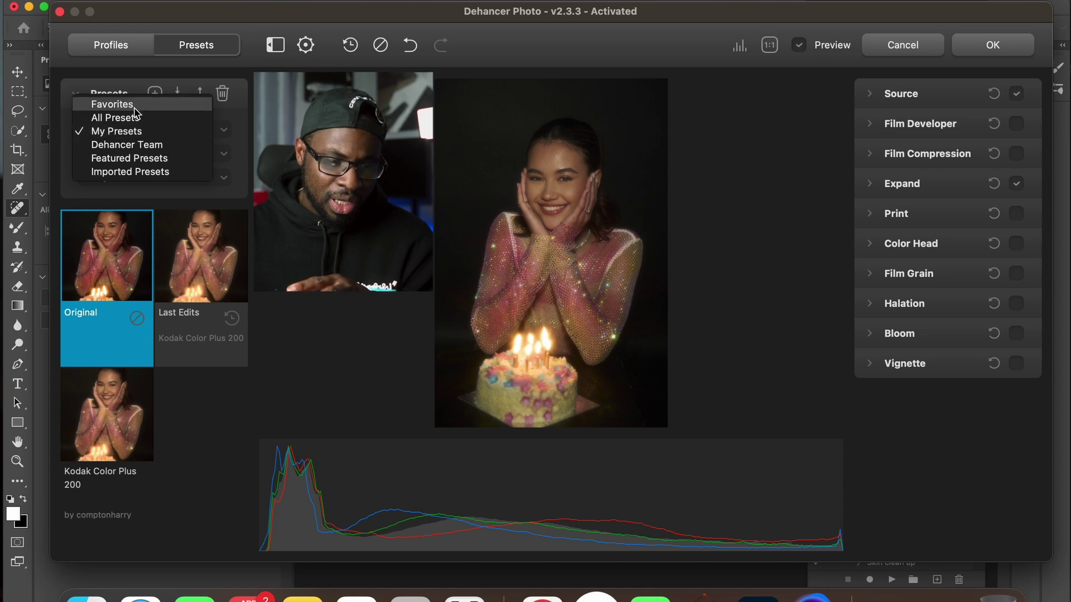
pyautogui.click(139, 118)
pyautogui.click(215, 132)
pyautogui.click(212, 132)
pyautogui.click(210, 132)
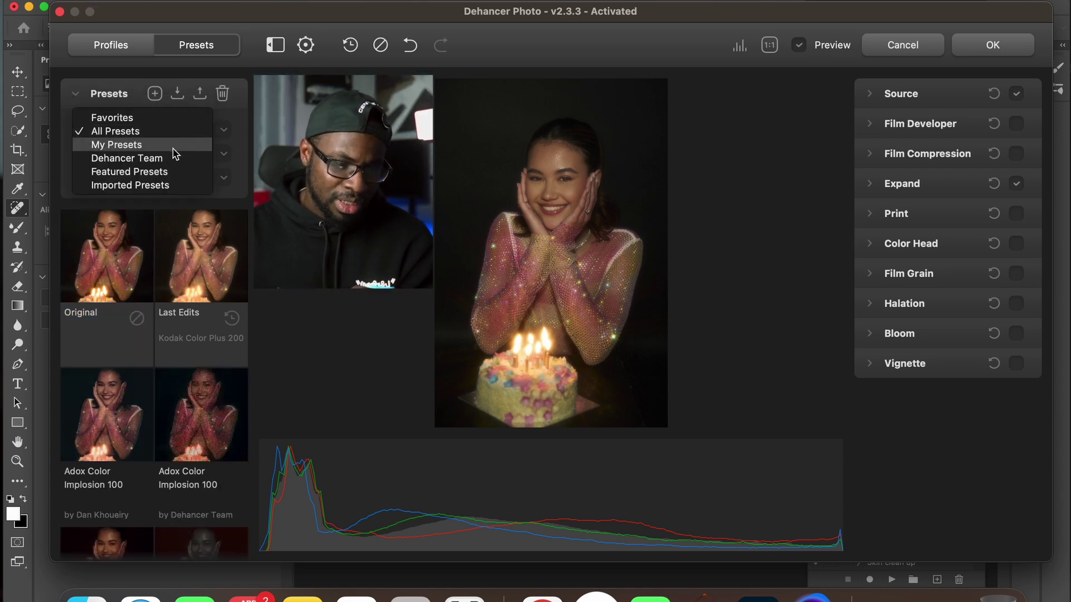
pyautogui.click(139, 145)
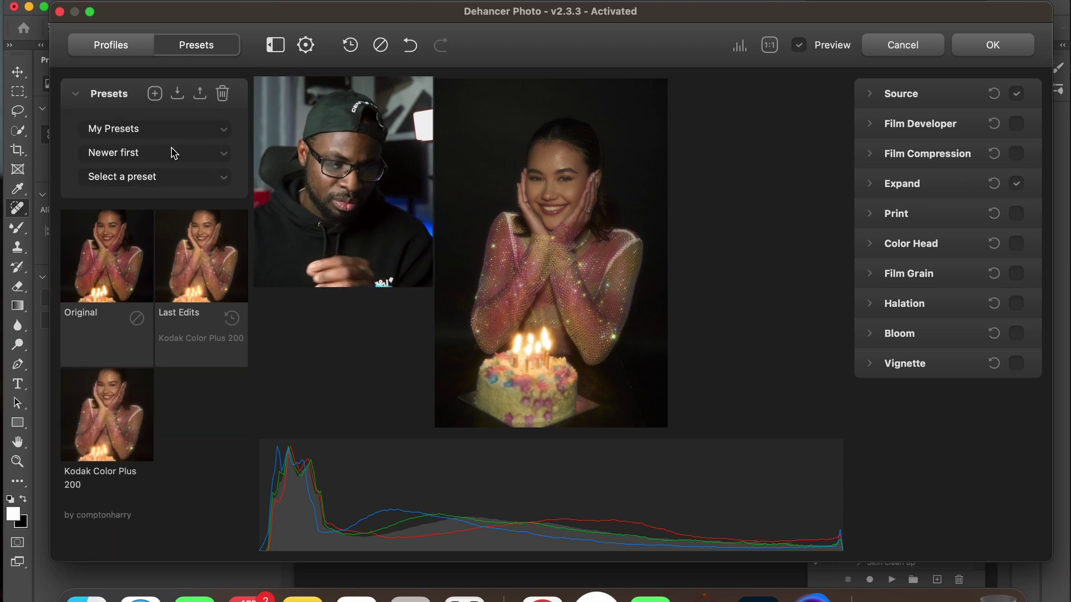
pyautogui.click(203, 157)
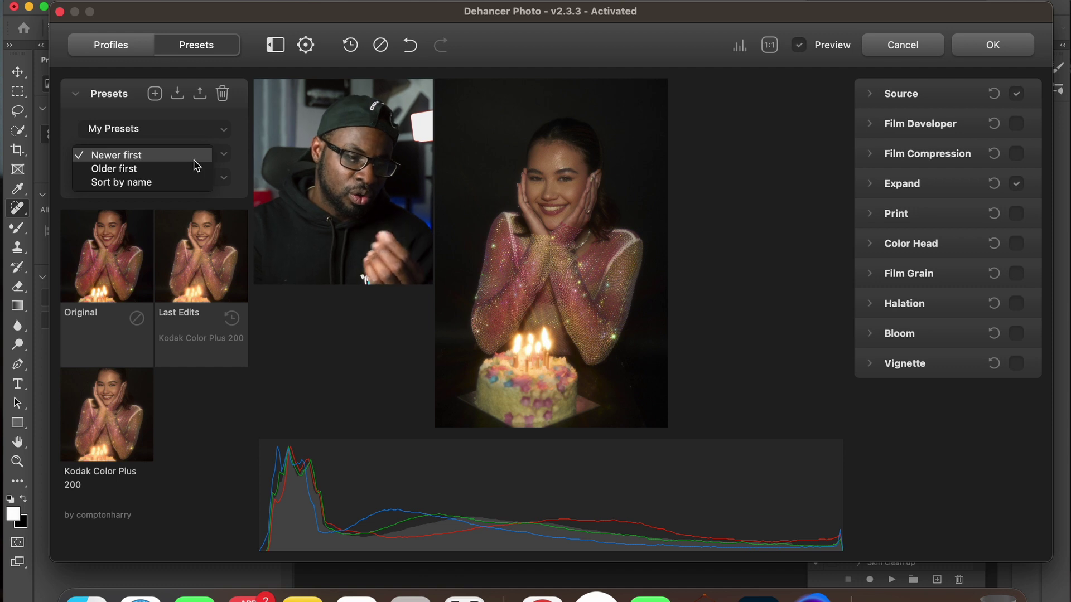
pyautogui.click(197, 156)
pyautogui.click(242, 179)
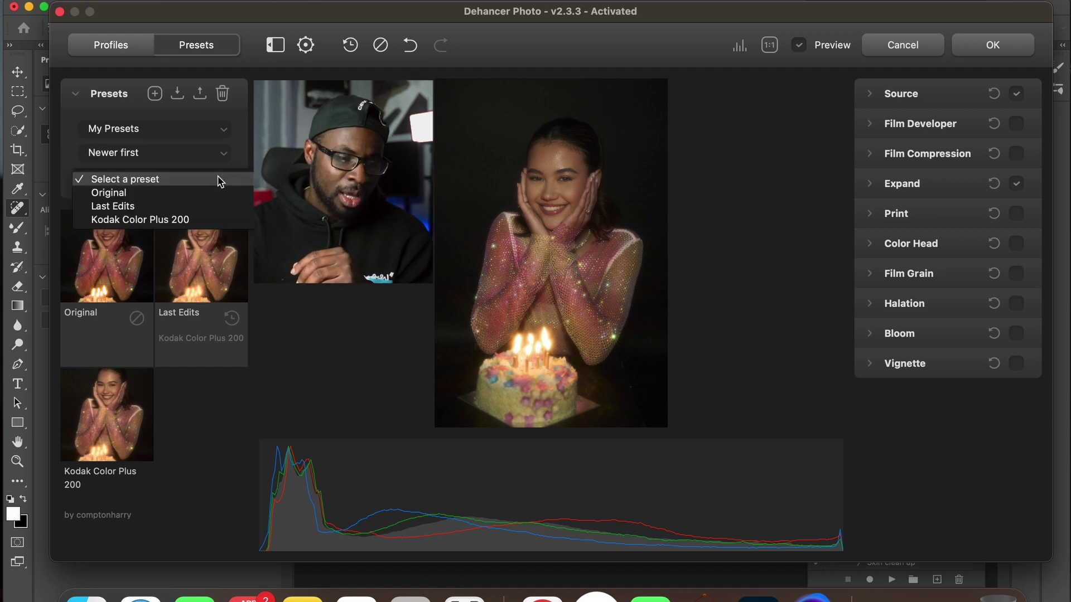
pyautogui.click(160, 179)
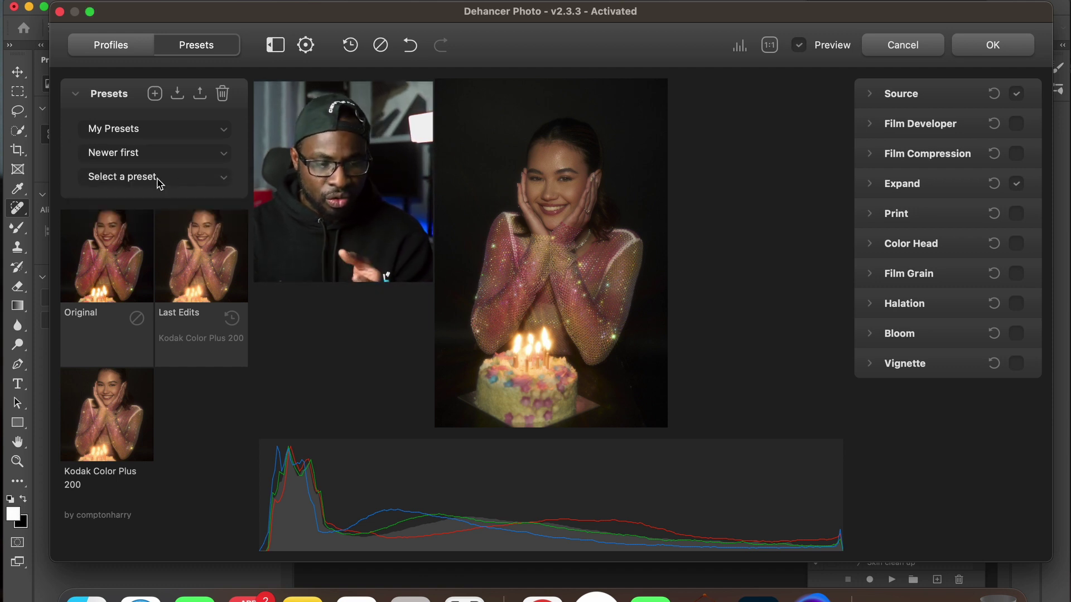
pyautogui.click(176, 184)
pyautogui.press('Escape')
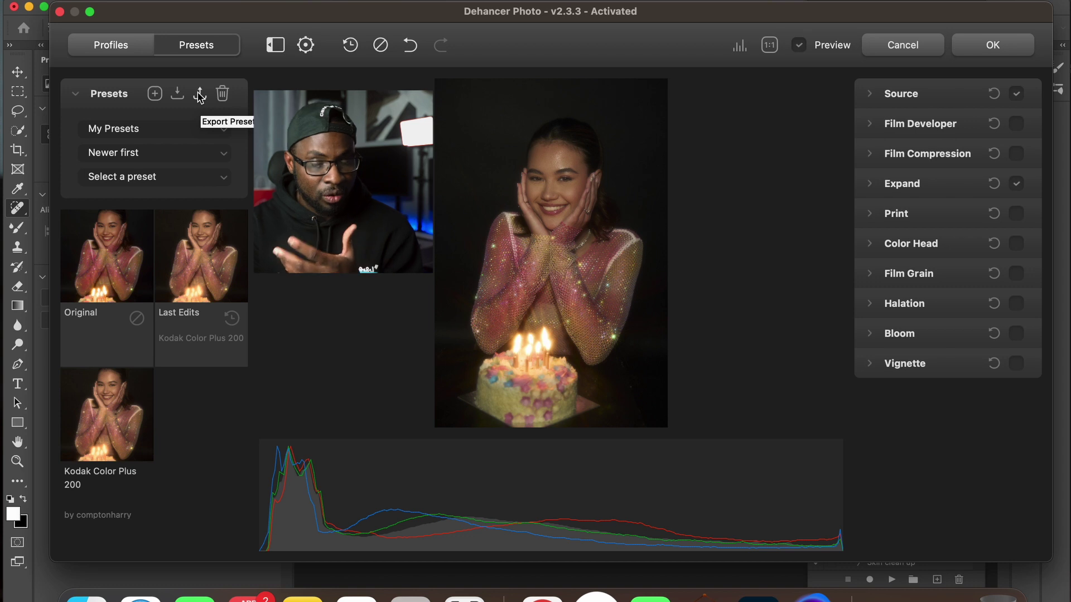
# Step: Switch to the film profiles and try Adox Color Implosion 100 and the Agfacolor 100, Portrait XPS 160 and XRS 200 films
pyautogui.click(114, 46)
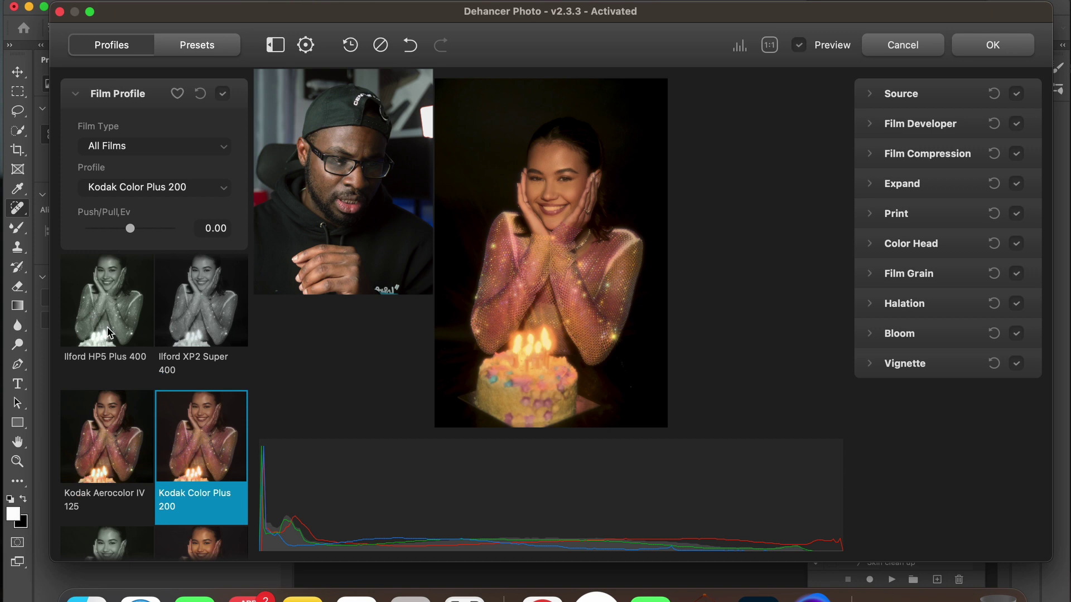
pyautogui.scroll(10, 171, 322)
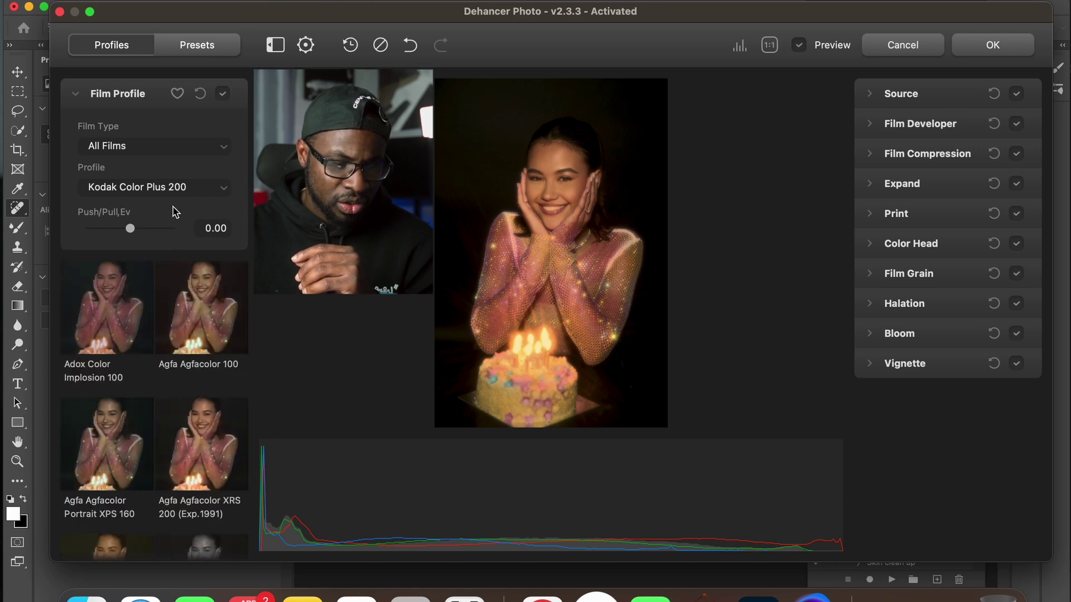
pyautogui.click(115, 325)
pyautogui.click(204, 327)
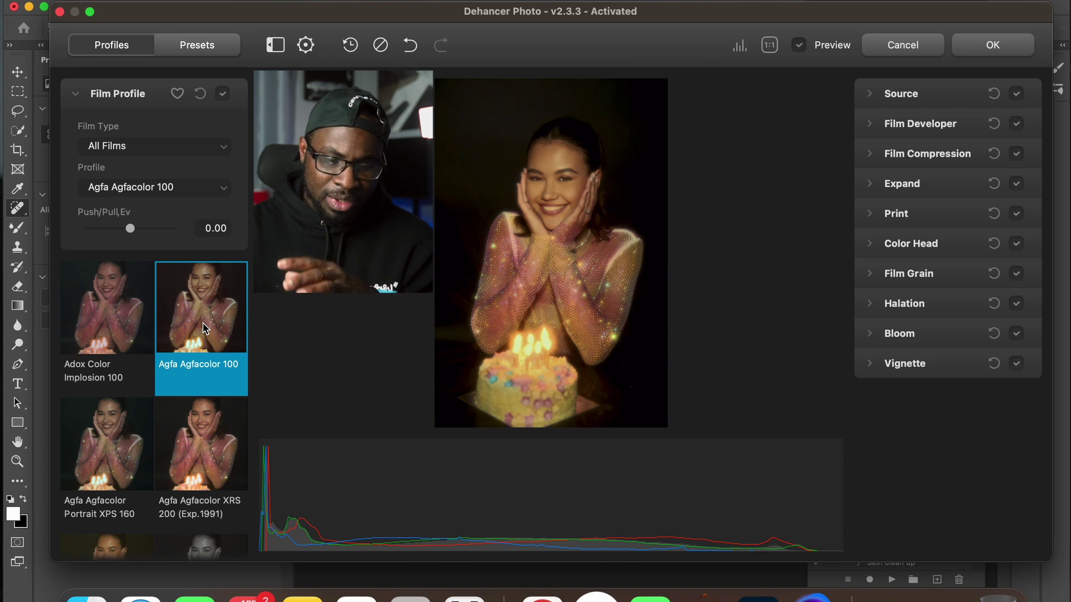
pyautogui.click(79, 433)
pyautogui.click(163, 450)
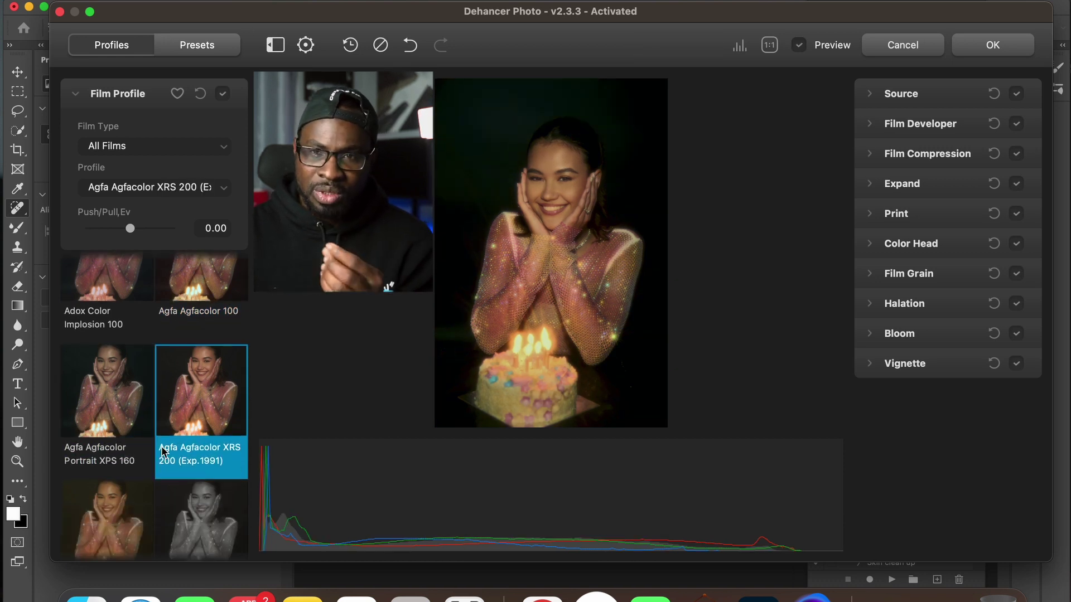
# Step: Try the AGFA Chrome RSX II 200, Agfa Scala 200x, Ambrotype, Astrum Color Negative 125 and Cinestill 800T film profiles
pyautogui.scroll(-3, 164, 452)
pyautogui.click(127, 455)
pyautogui.click(228, 475)
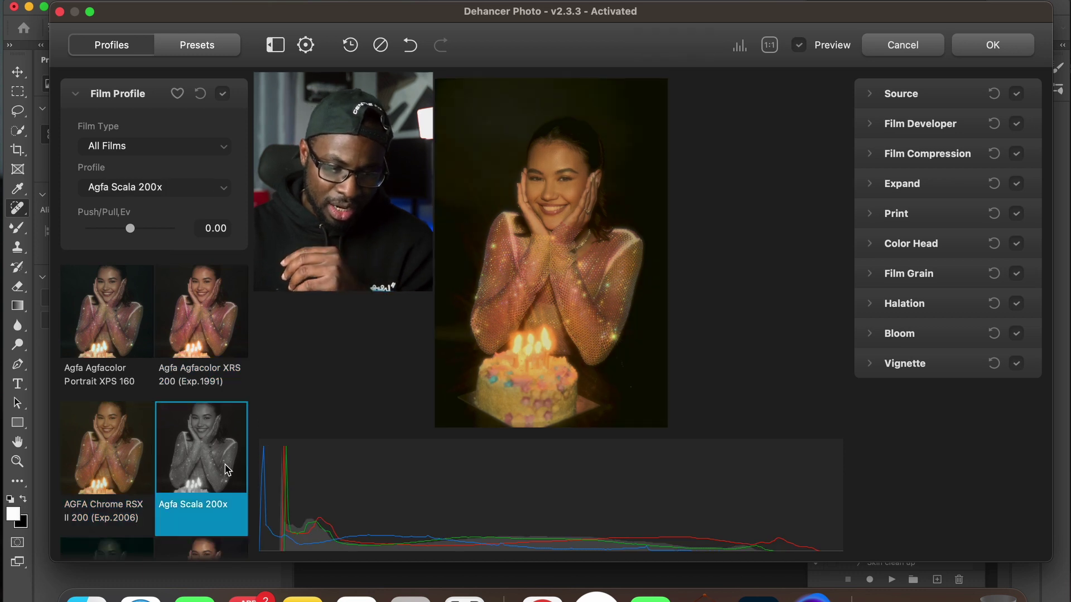
pyautogui.scroll(-5, 184, 423)
pyautogui.click(151, 348)
pyautogui.click(163, 348)
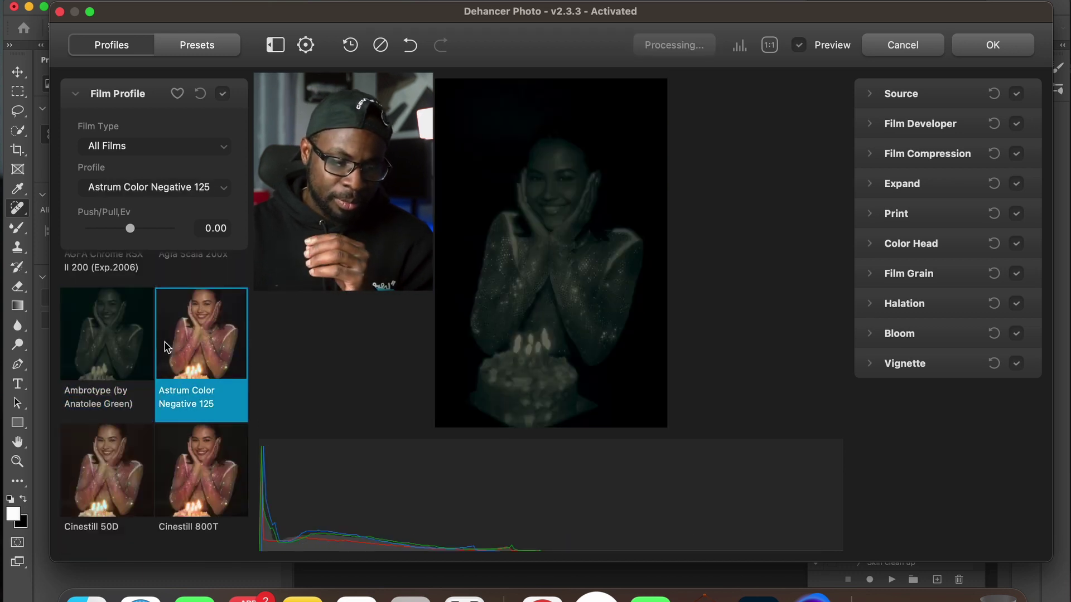
pyautogui.scroll(-3, 195, 391)
pyautogui.click(216, 425)
pyautogui.scroll(-3, 216, 426)
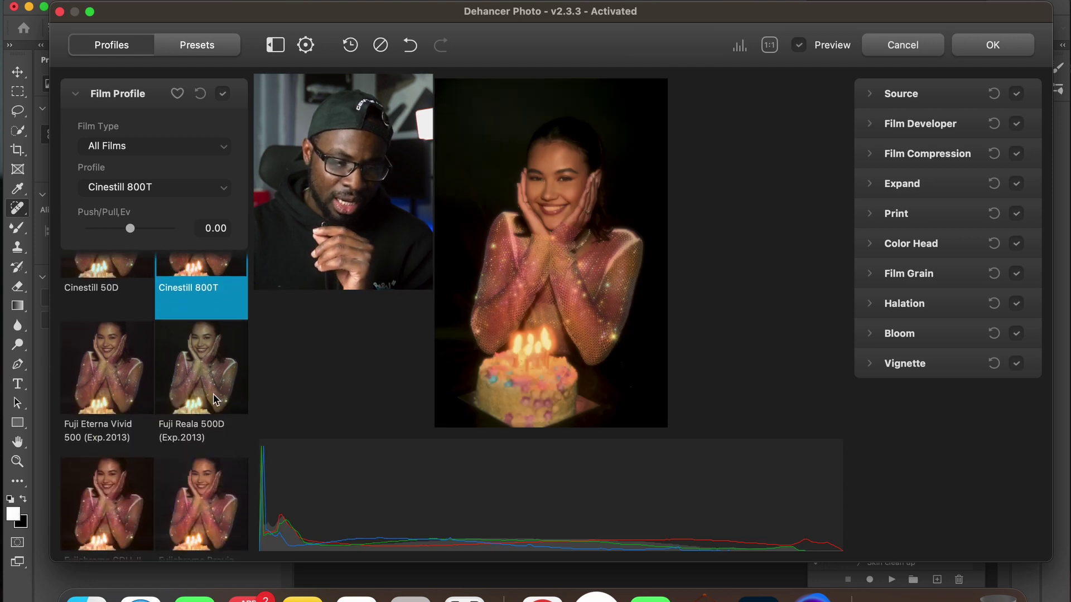
pyautogui.scroll(-3, 213, 393)
pyautogui.scroll(10, 213, 394)
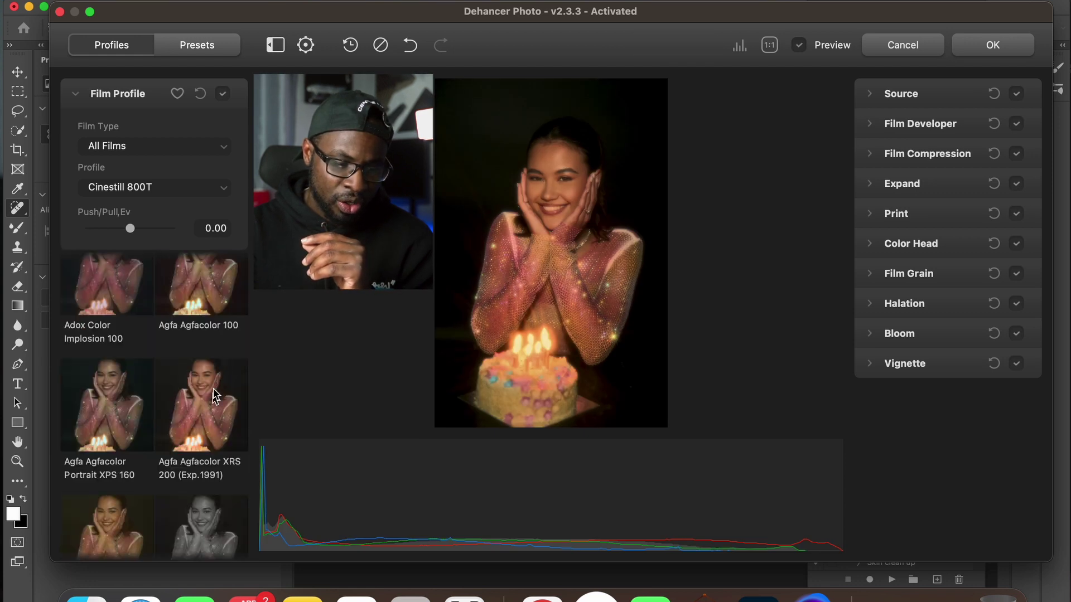
pyautogui.click(199, 145)
pyautogui.click(221, 147)
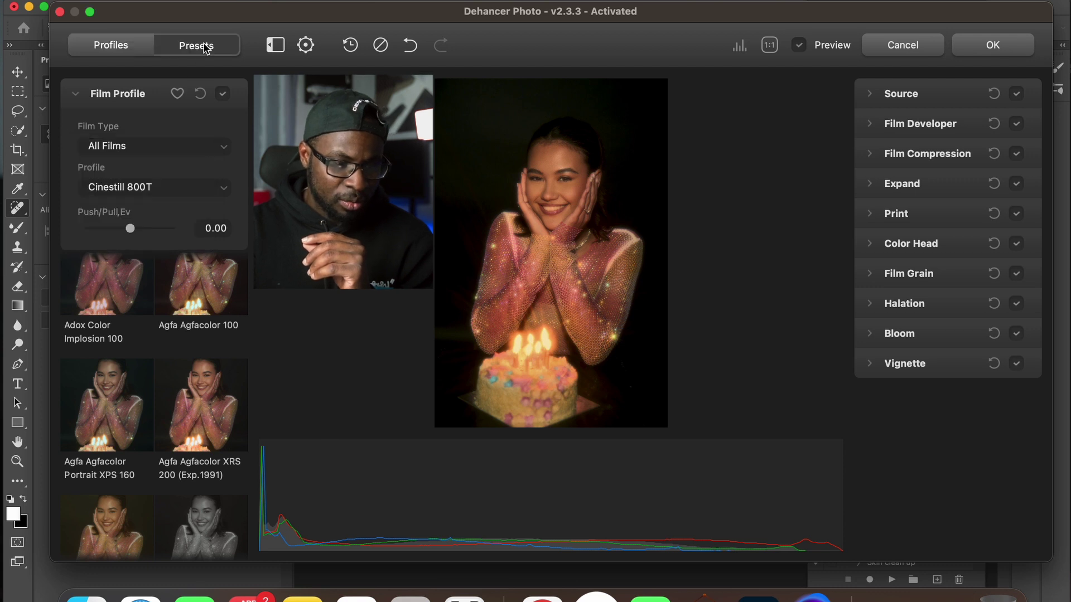
pyautogui.click(206, 47)
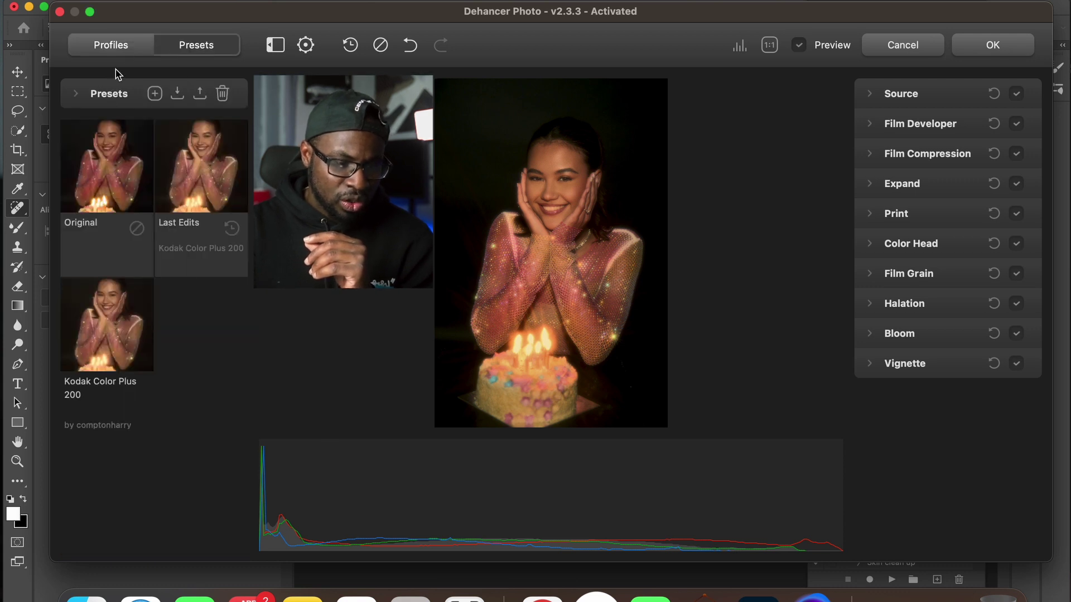
pyautogui.click(123, 47)
# Step: Browse the film profiles from Cinestill through Fuji to Kodak and apply Kodak Color Plus 200
pyautogui.scroll(-2, 160, 374)
pyautogui.scroll(-15, 162, 368)
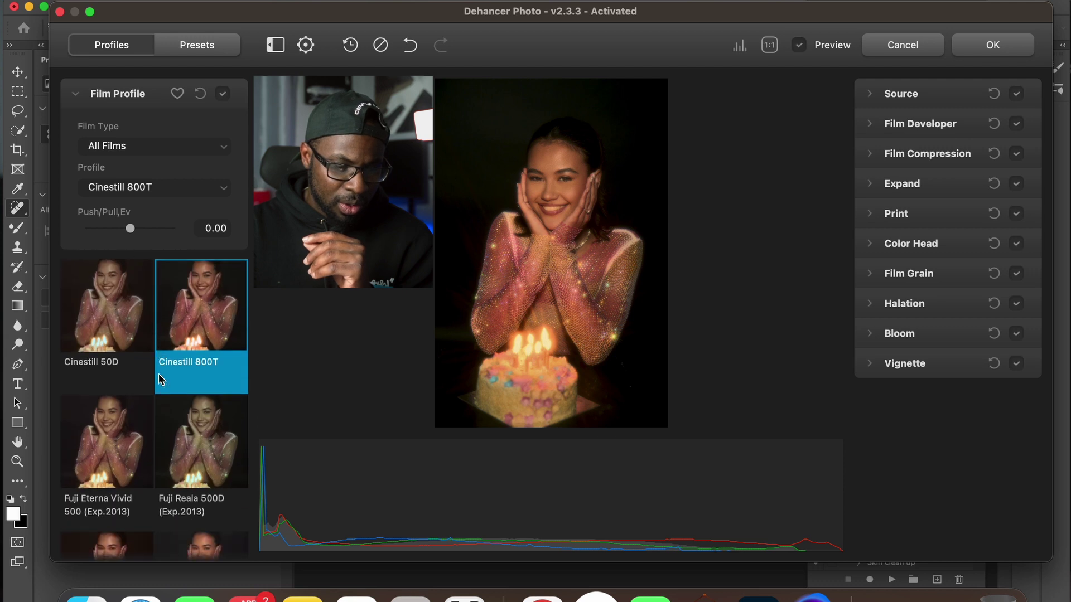
pyautogui.scroll(-5, 162, 367)
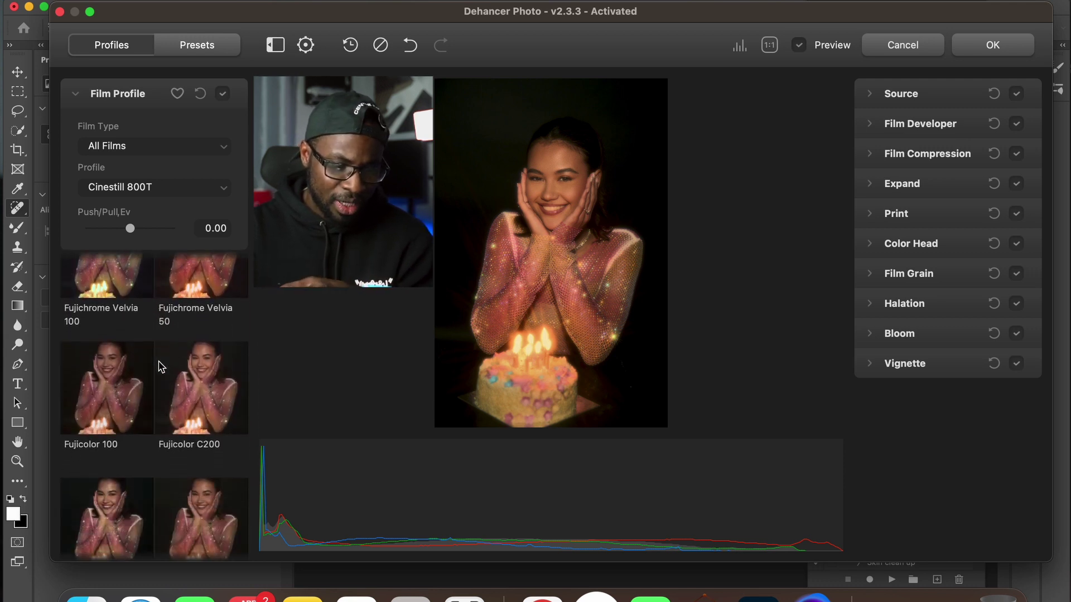
pyautogui.scroll(-4, 160, 364)
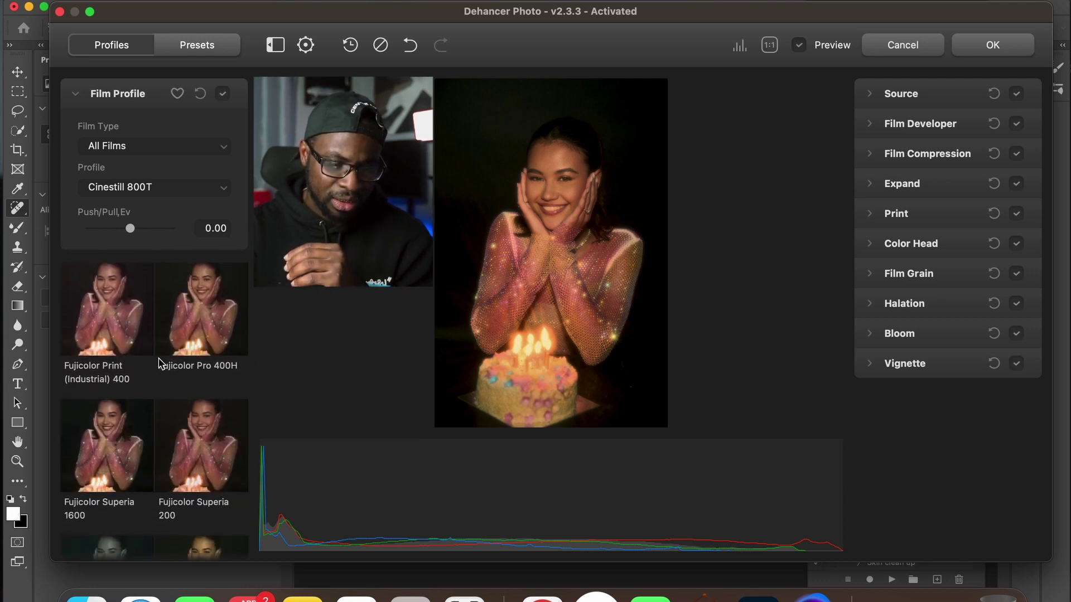
pyautogui.scroll(-3, 161, 365)
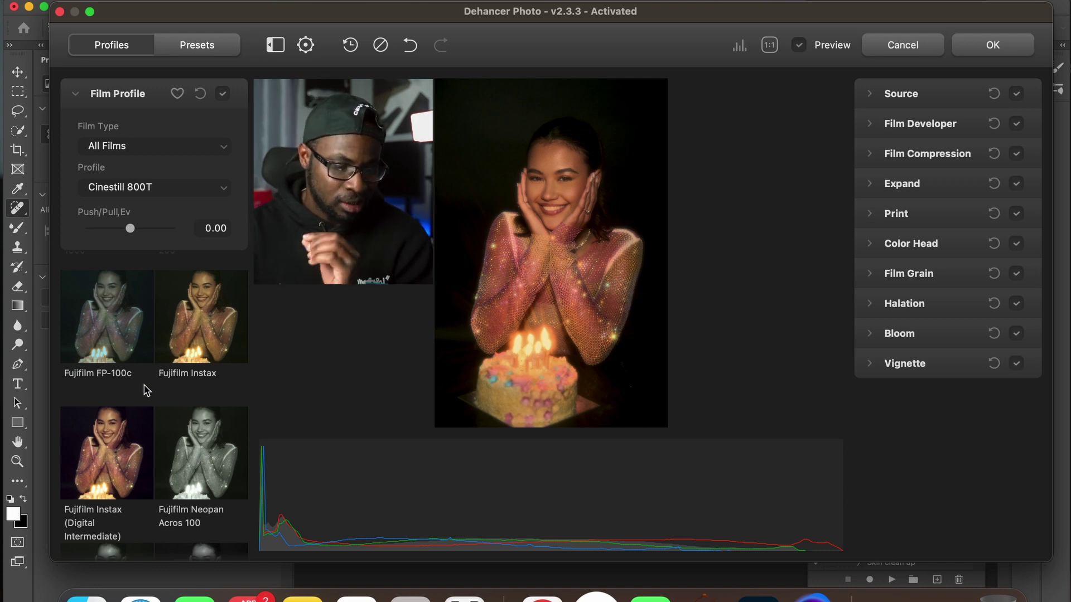
pyautogui.scroll(-8, 147, 385)
pyautogui.scroll(3, 146, 385)
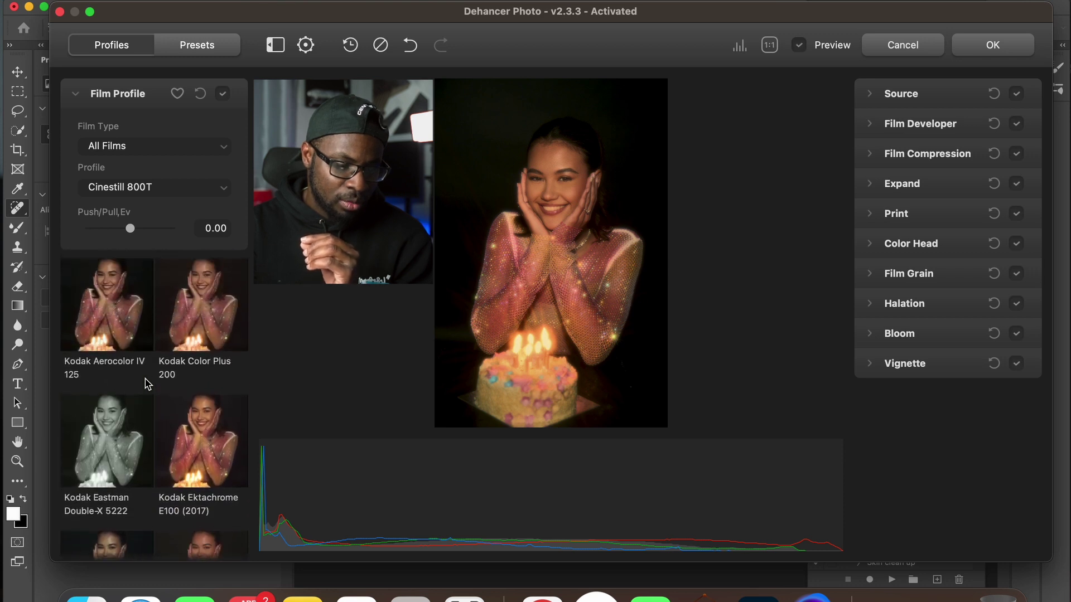
pyautogui.click(196, 345)
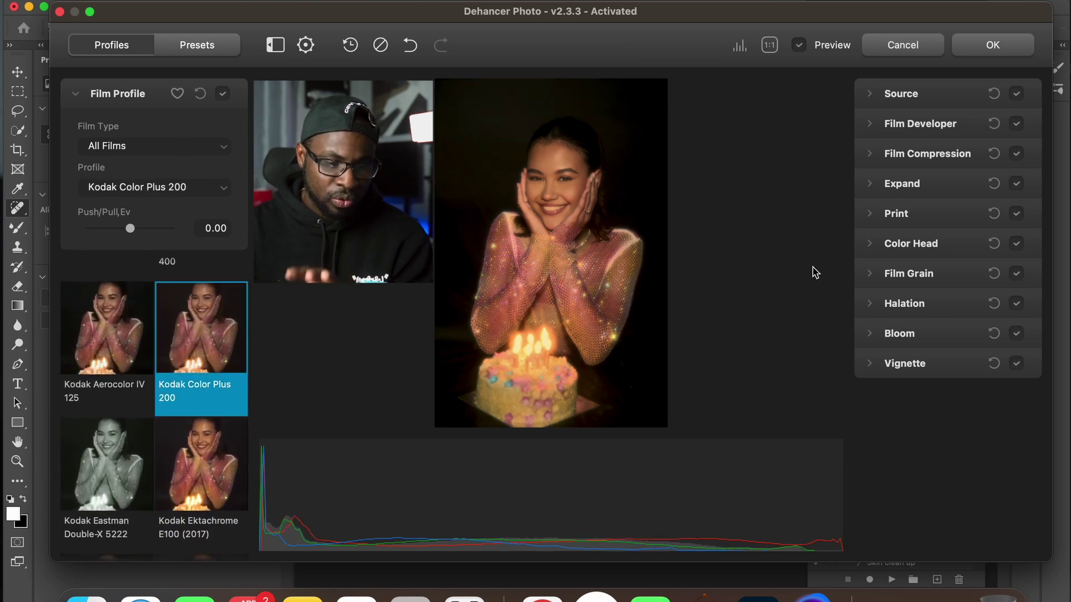
# Step: Compare the portrait repeatedly with and without the Kodak Color Plus 200 look using the preview
pyautogui.click(800, 44)
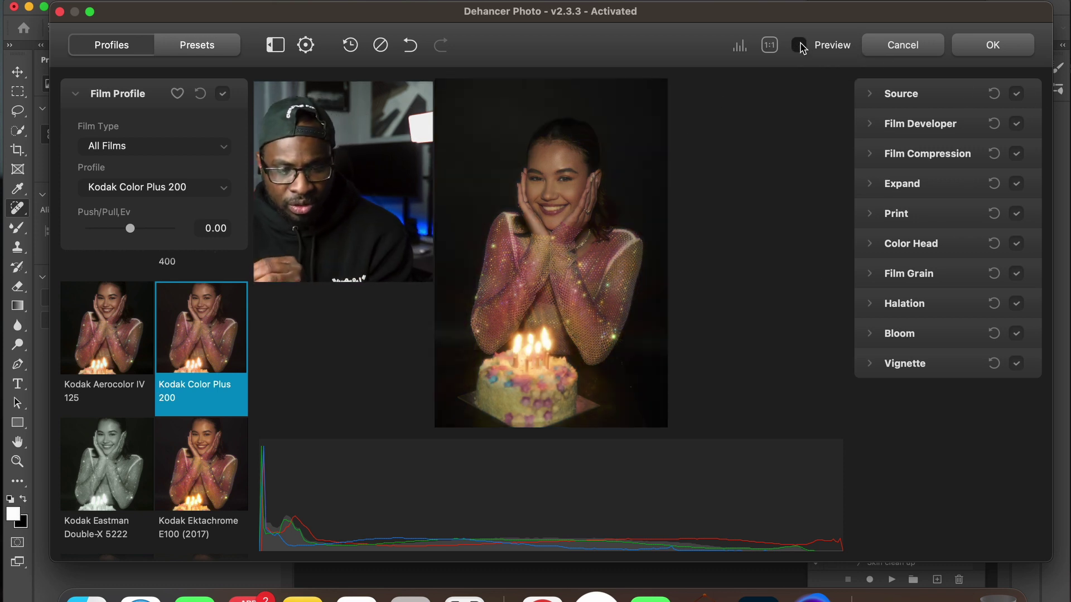
pyautogui.click(800, 45)
pyautogui.click(800, 44)
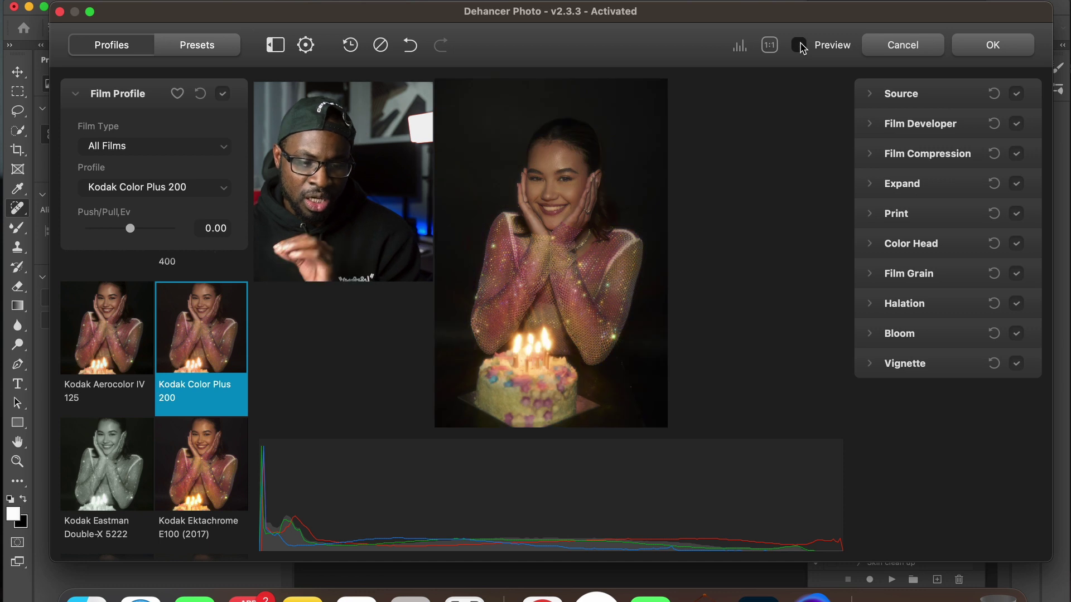
pyautogui.click(799, 45)
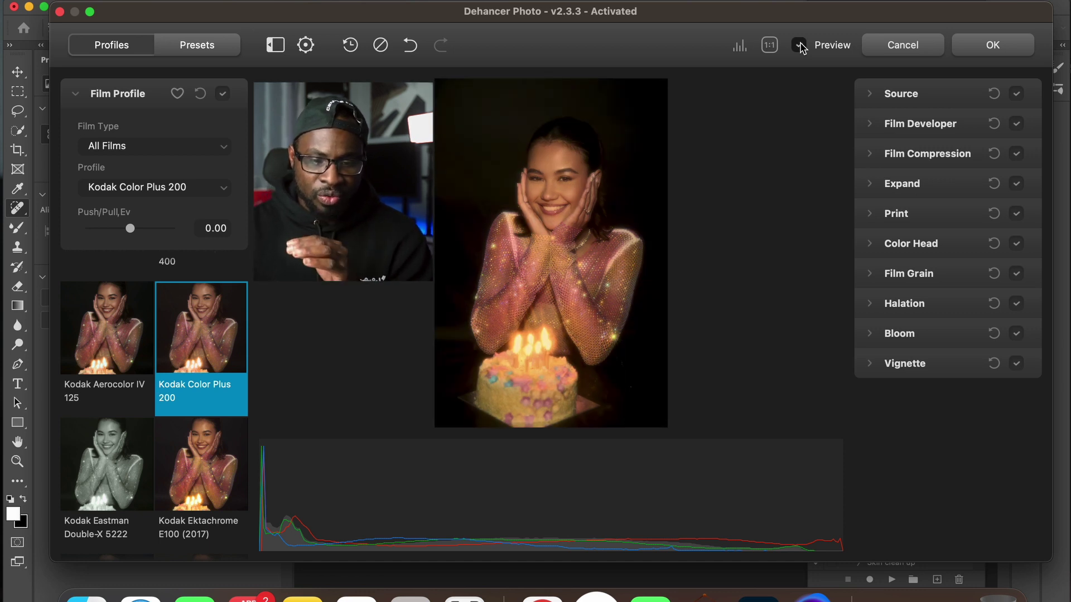
pyautogui.click(800, 45)
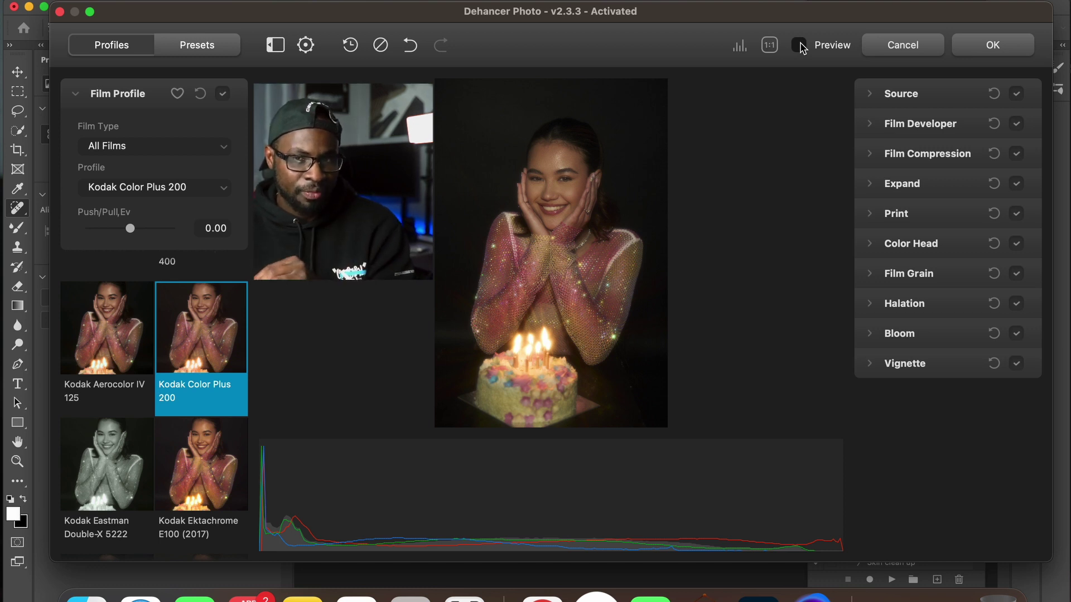
pyautogui.click(799, 44)
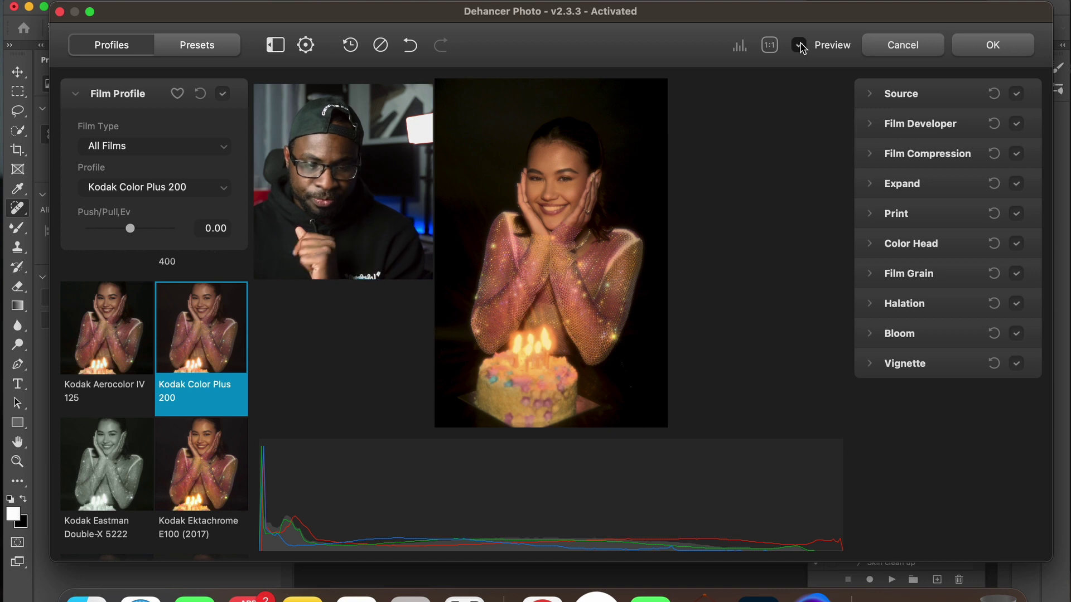
pyautogui.click(800, 45)
pyautogui.click(800, 45)
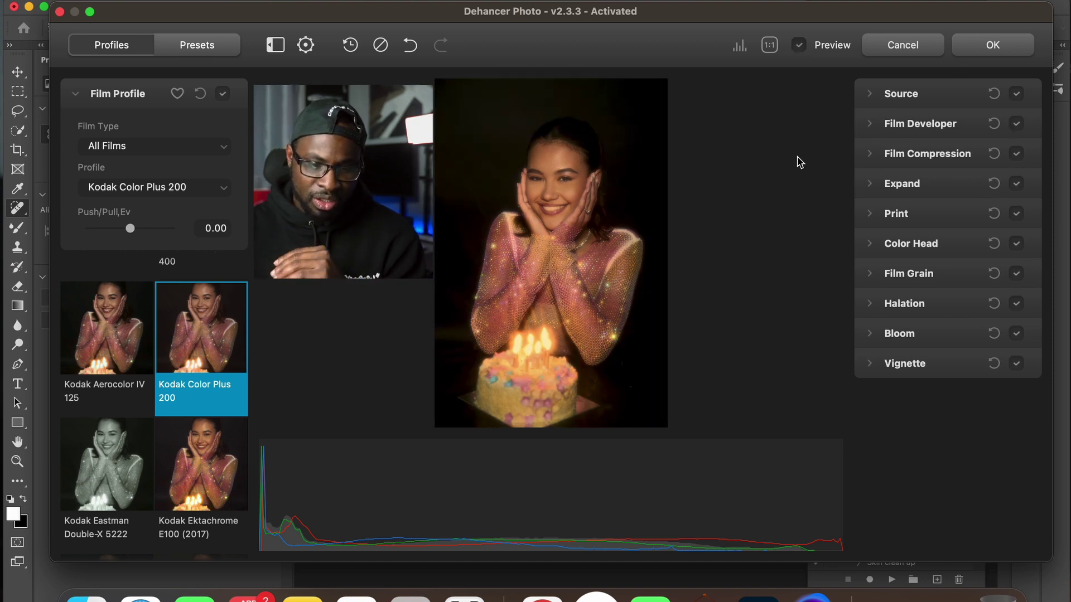
# Step: Turn off all adjustment groups from Source through Vignette, and compare the portrait with and without the bare film profile
pyautogui.click(875, 99)
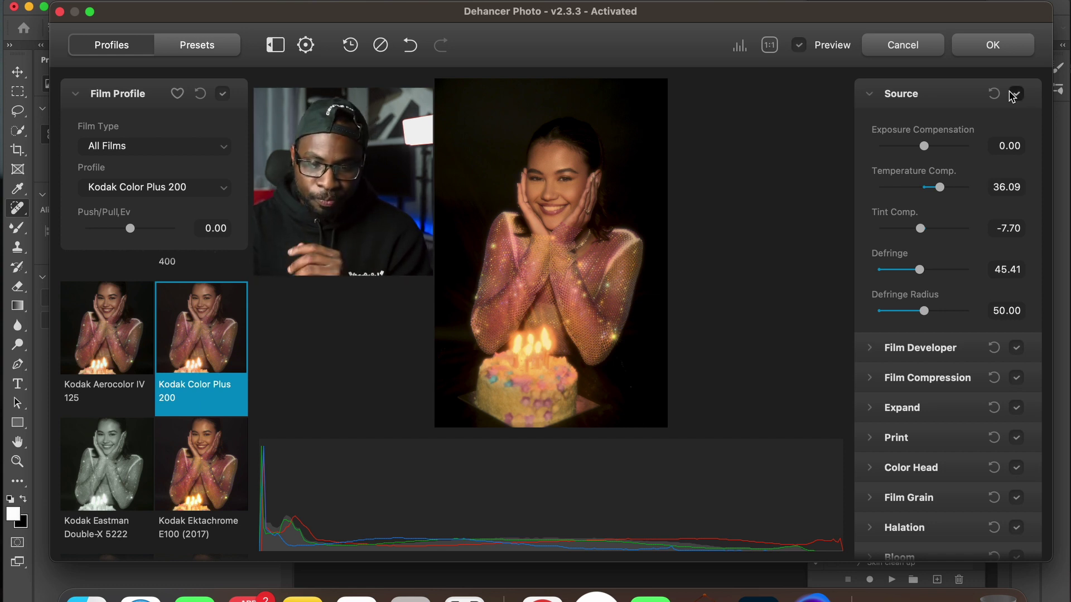
pyautogui.click(888, 102)
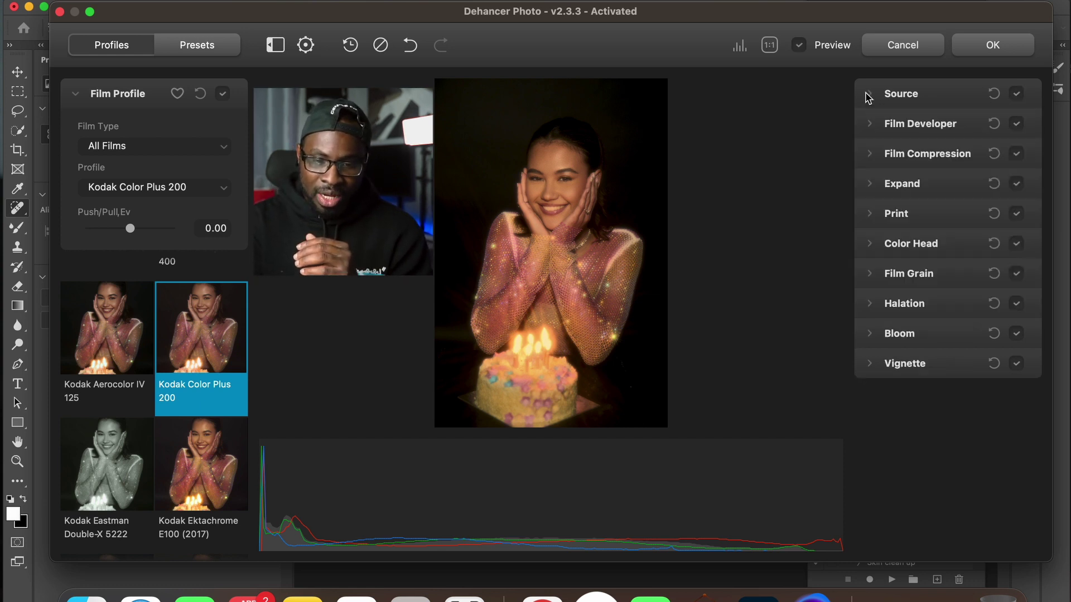
pyautogui.click(1016, 93)
pyautogui.click(1018, 132)
pyautogui.click(1015, 123)
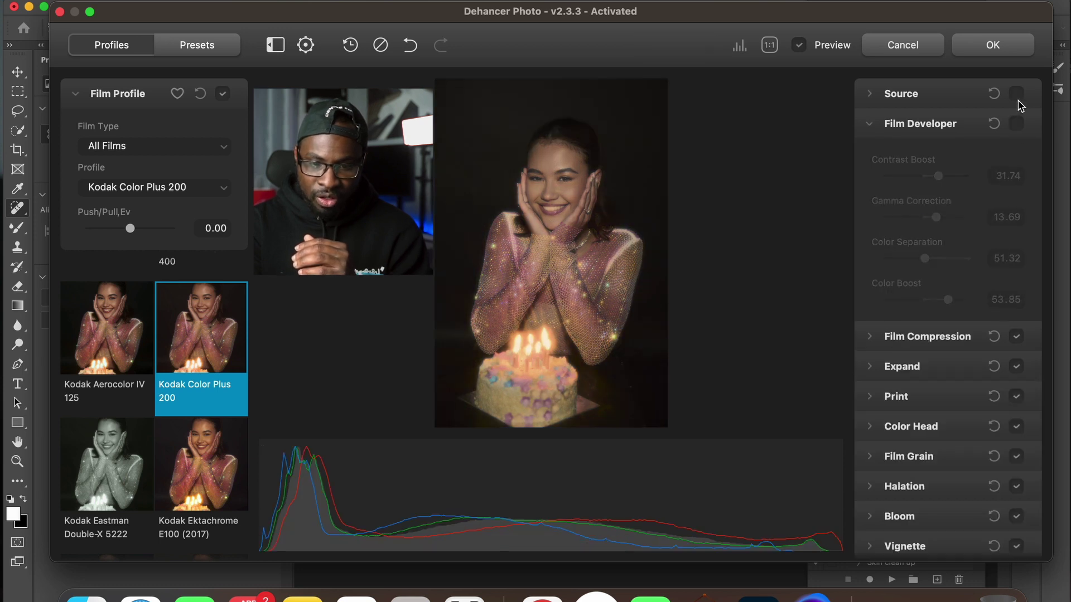
pyautogui.click(1016, 336)
pyautogui.click(1016, 367)
pyautogui.click(1016, 396)
pyautogui.click(1016, 426)
pyautogui.click(1016, 456)
pyautogui.click(1016, 486)
pyautogui.click(1016, 517)
pyautogui.click(1016, 546)
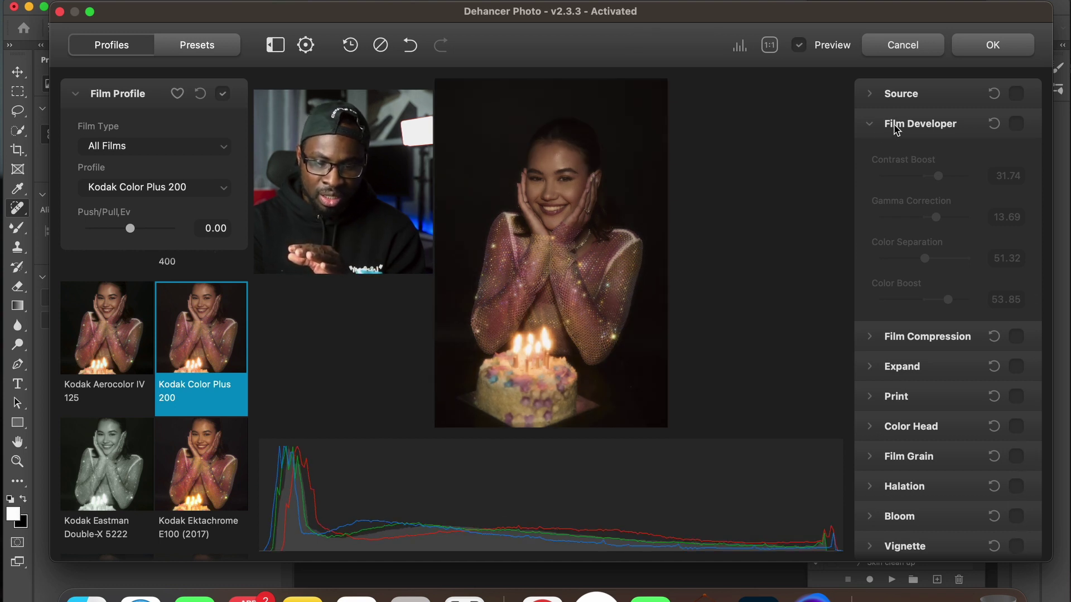
pyautogui.click(879, 128)
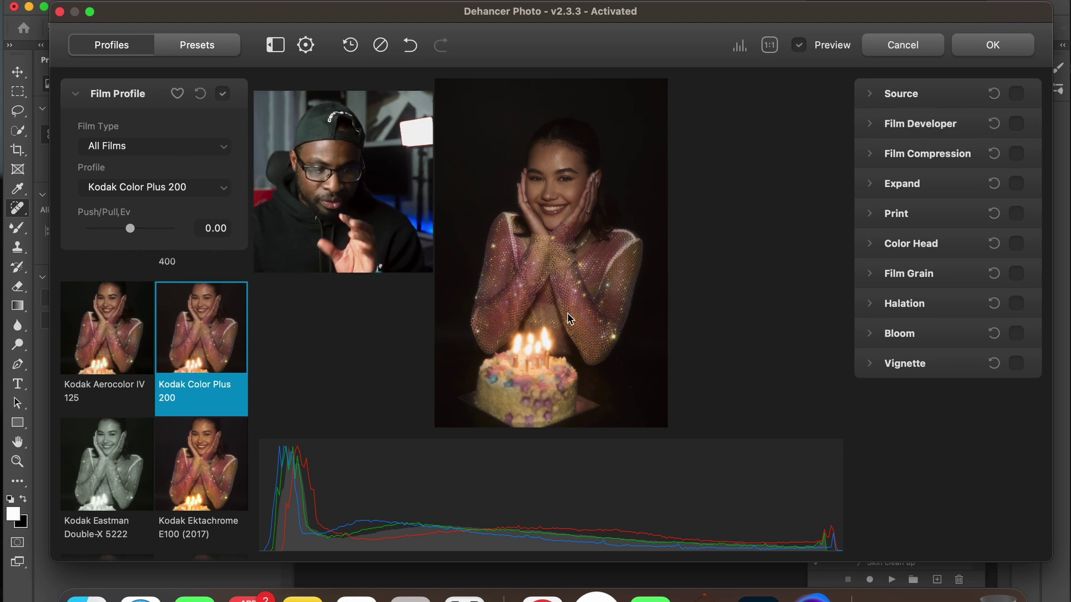
pyautogui.click(800, 46)
pyautogui.click(801, 46)
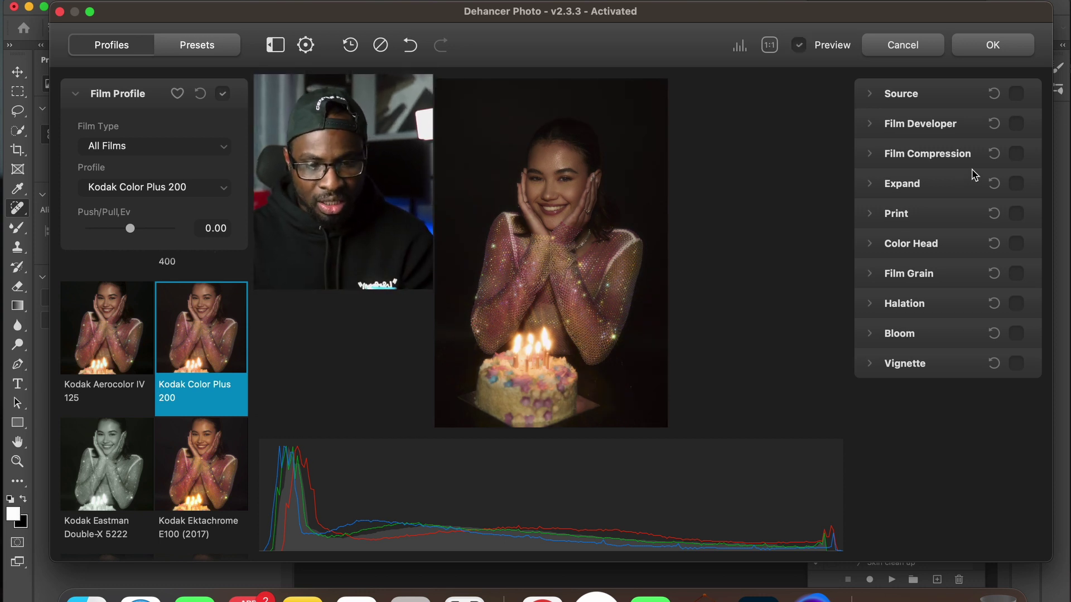
# Step: Enable the Source adjustments and reset Exposure Compensation, Temperature Comp. and Tint Comp. to 0.00
pyautogui.click(871, 95)
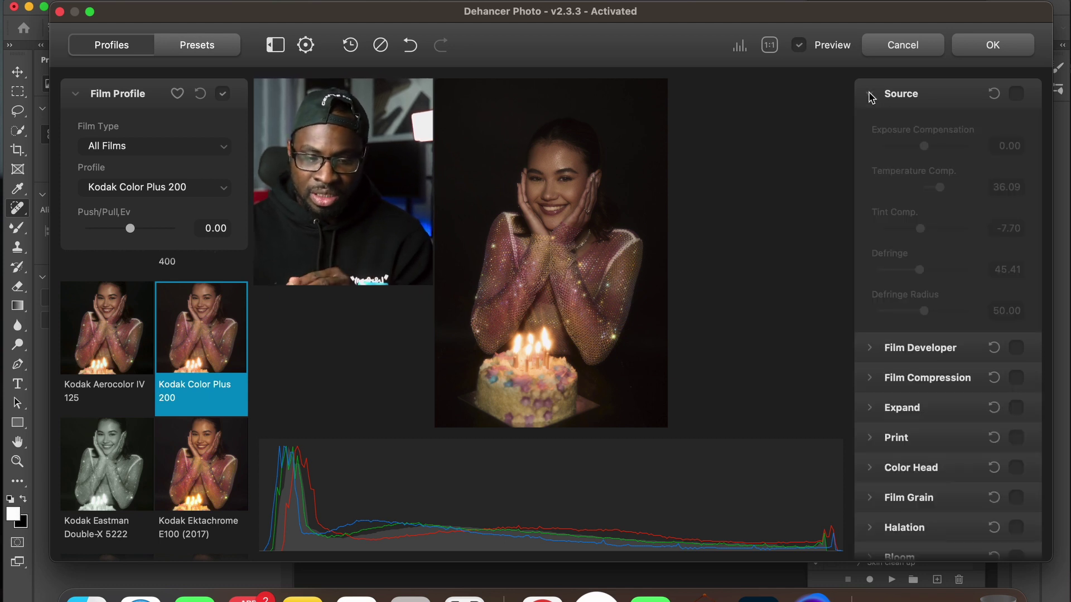
pyautogui.click(1015, 96)
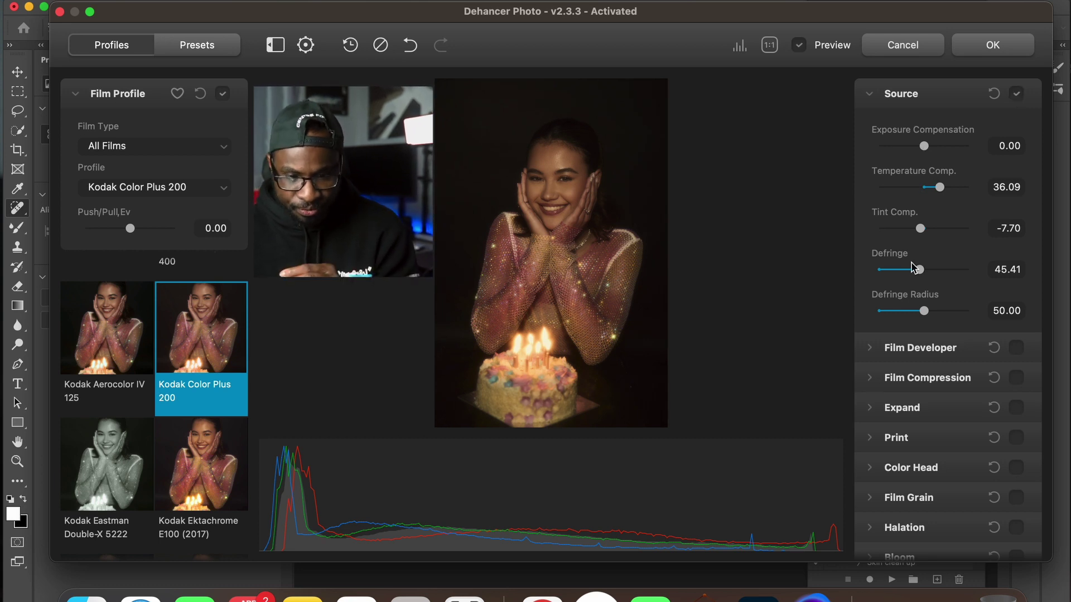
pyautogui.moveTo(940, 187); pyautogui.dragTo(926, 153)
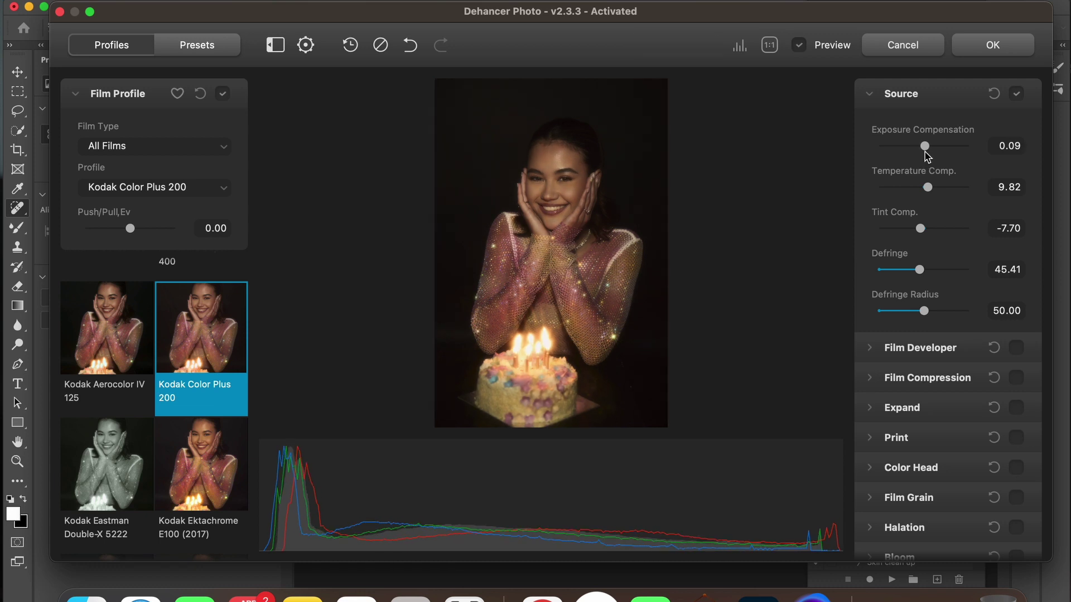
pyautogui.doubleClick(926, 148)
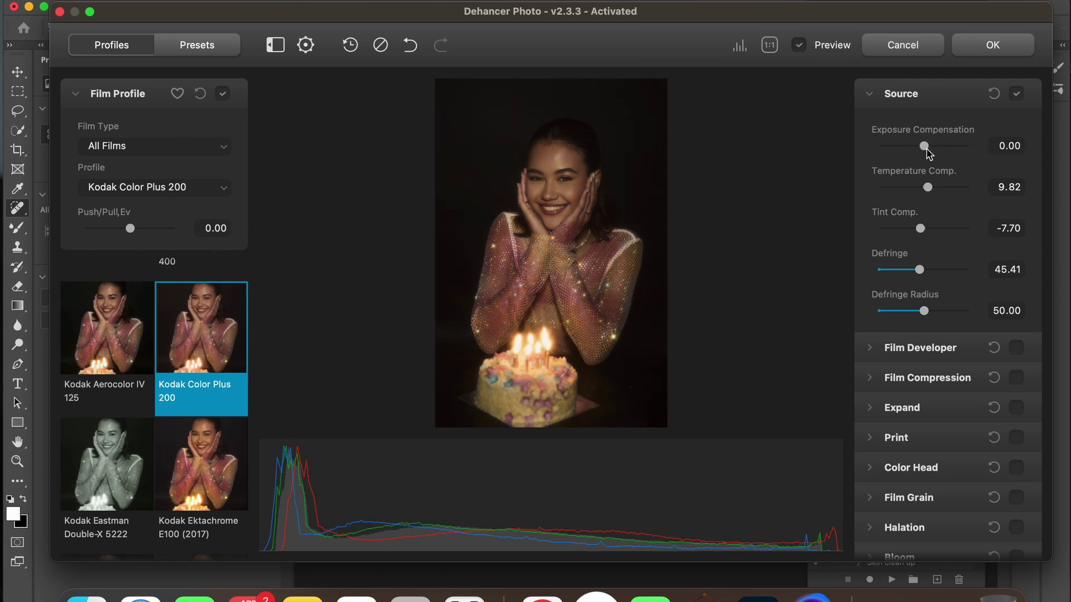
pyautogui.doubleClick(927, 188)
pyautogui.click(923, 189)
pyautogui.moveTo(925, 193); pyautogui.dragTo(927, 203)
pyautogui.click(925, 195)
pyautogui.doubleClick(924, 189)
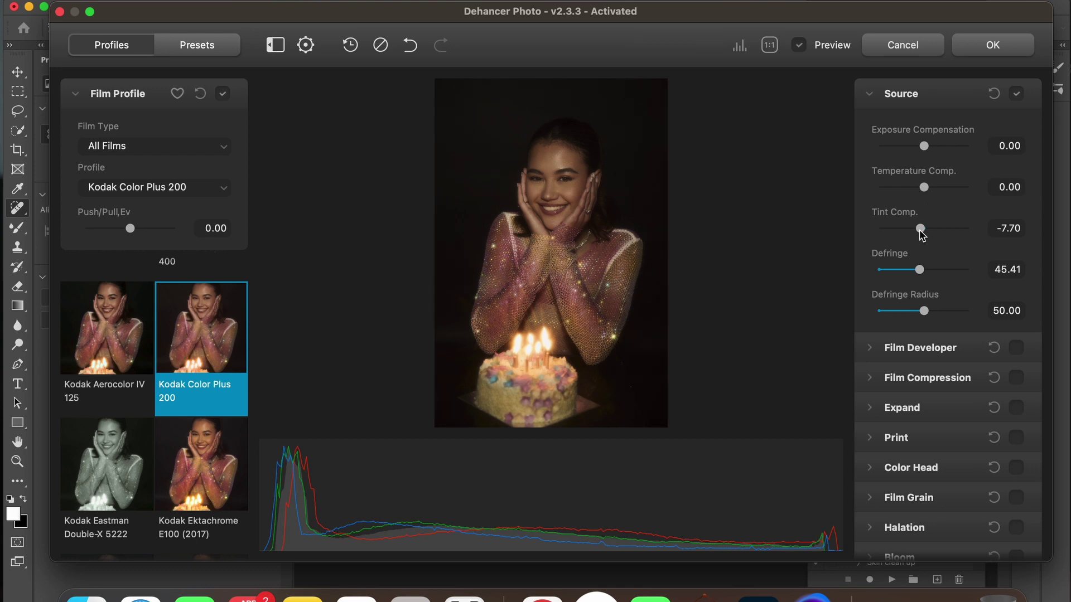
pyautogui.doubleClick(922, 229)
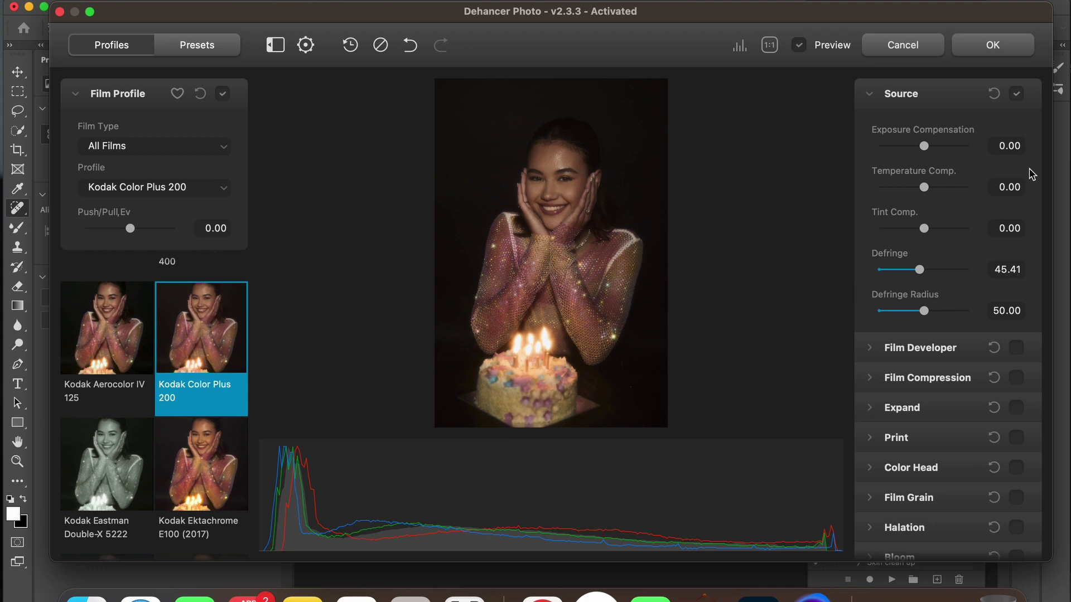
pyautogui.click(872, 100)
# Step: Enable Film Developer and set Contrast Boost to -7.91, Gamma Correction to 0.83 and Color Separation to 80.52
pyautogui.click(875, 125)
pyautogui.click(1016, 123)
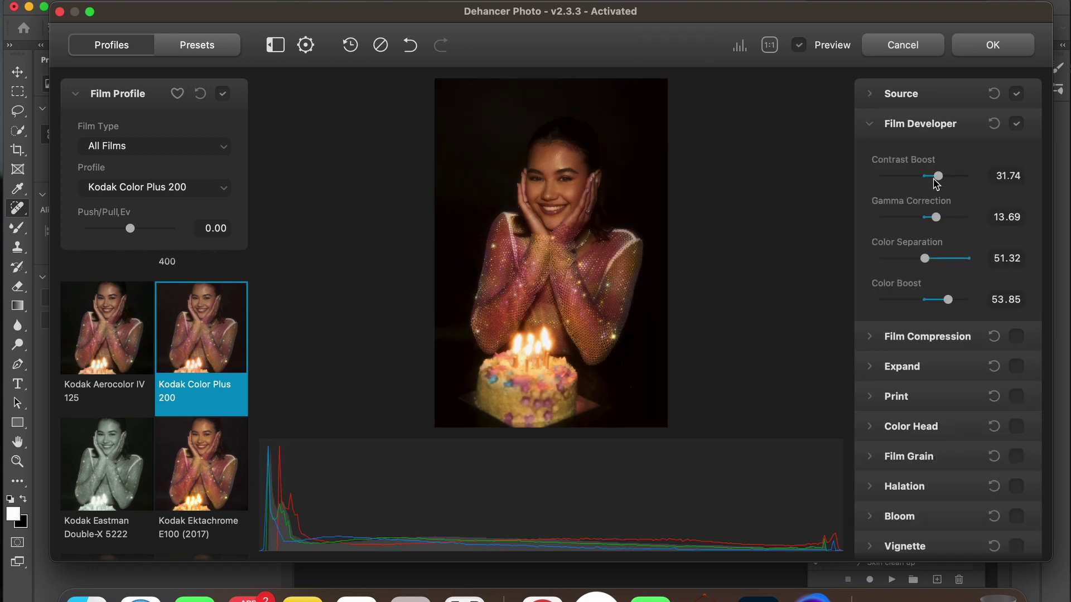
pyautogui.moveTo(941, 180)
pyautogui.mouseDown()
pyautogui.moveTo(881, 183)
pyautogui.moveTo(921, 181)
pyautogui.mouseUp()
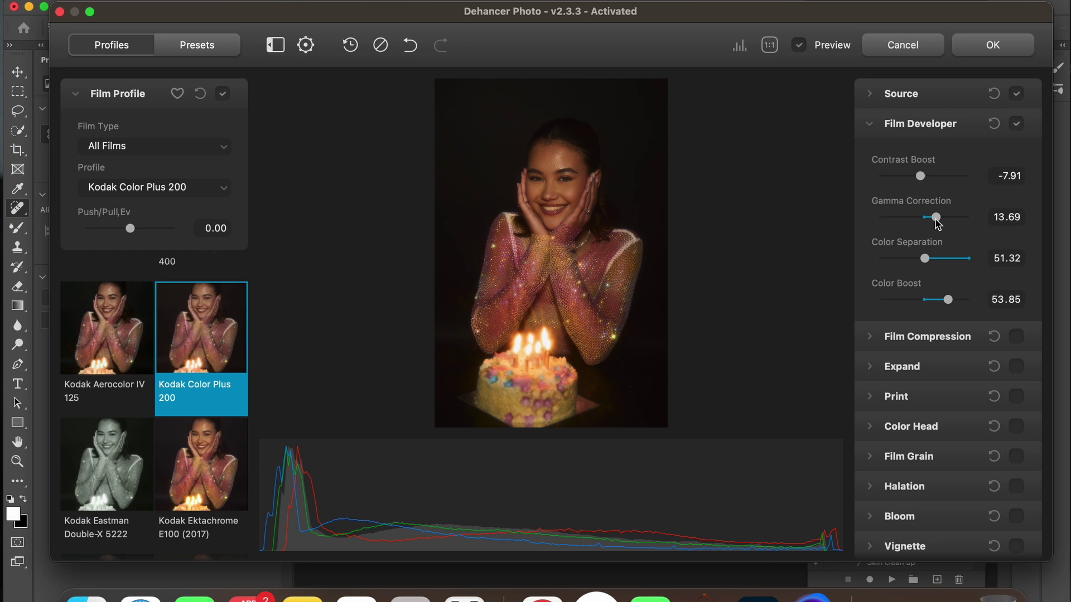
pyautogui.moveTo(938, 223); pyautogui.dragTo(954, 276)
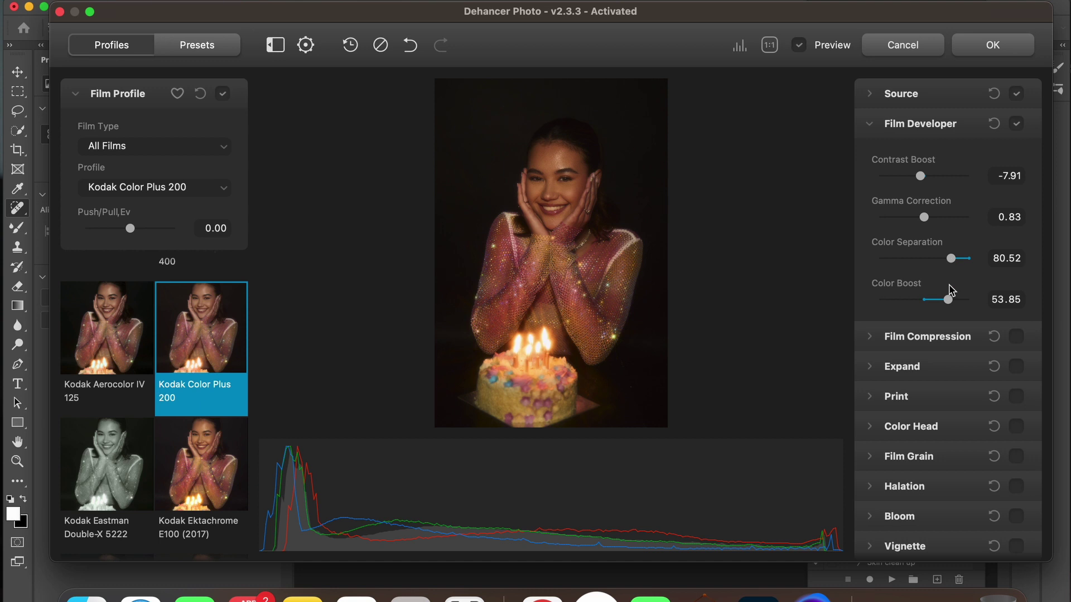
# Step: Try Color Separation at 27.55, raise it to the maximum while inspecting the mesh top at full size, and increase Color Boost
pyautogui.moveTo(952, 262); pyautogui.dragTo(904, 260)
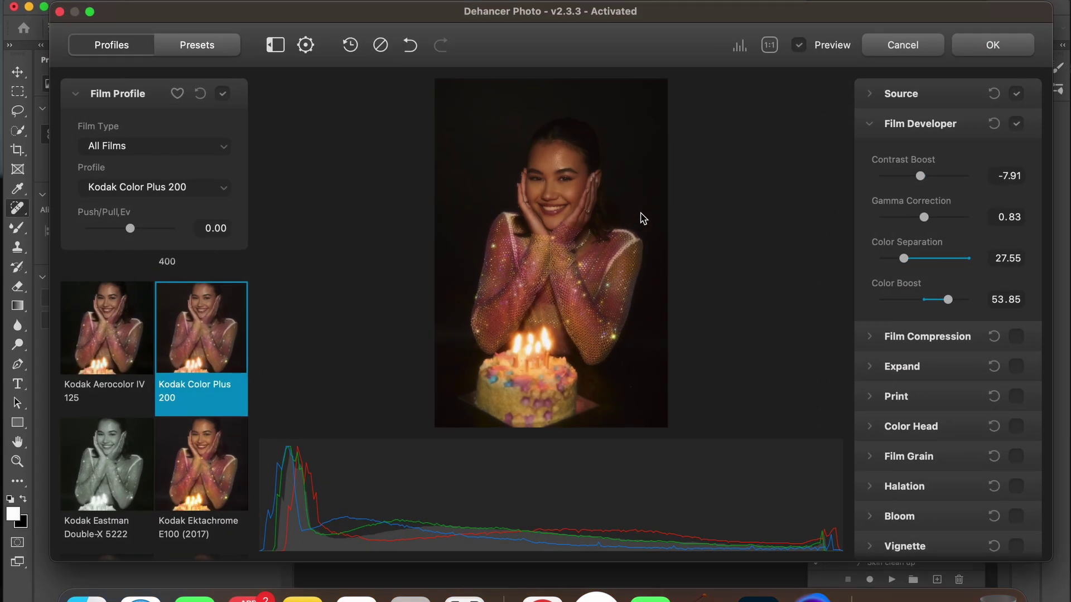
pyautogui.click(769, 44)
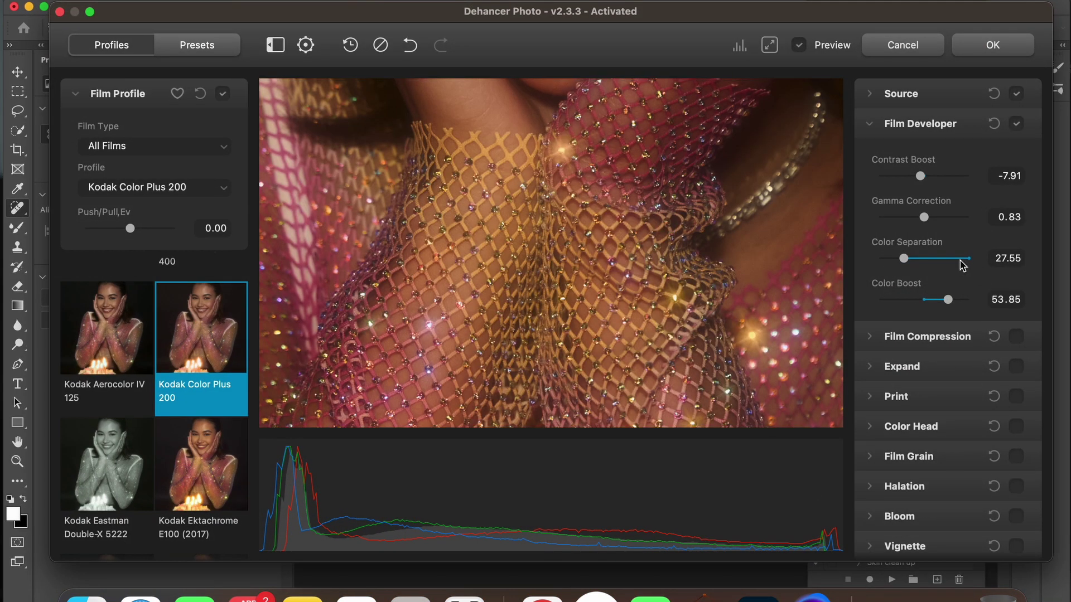
pyautogui.moveTo(904, 260); pyautogui.dragTo(973, 261)
pyautogui.click(770, 45)
pyautogui.moveTo(948, 301)
pyautogui.mouseDown()
pyautogui.moveTo(970, 300)
pyautogui.moveTo(923, 301)
pyautogui.moveTo(969, 301)
pyautogui.mouseUp()
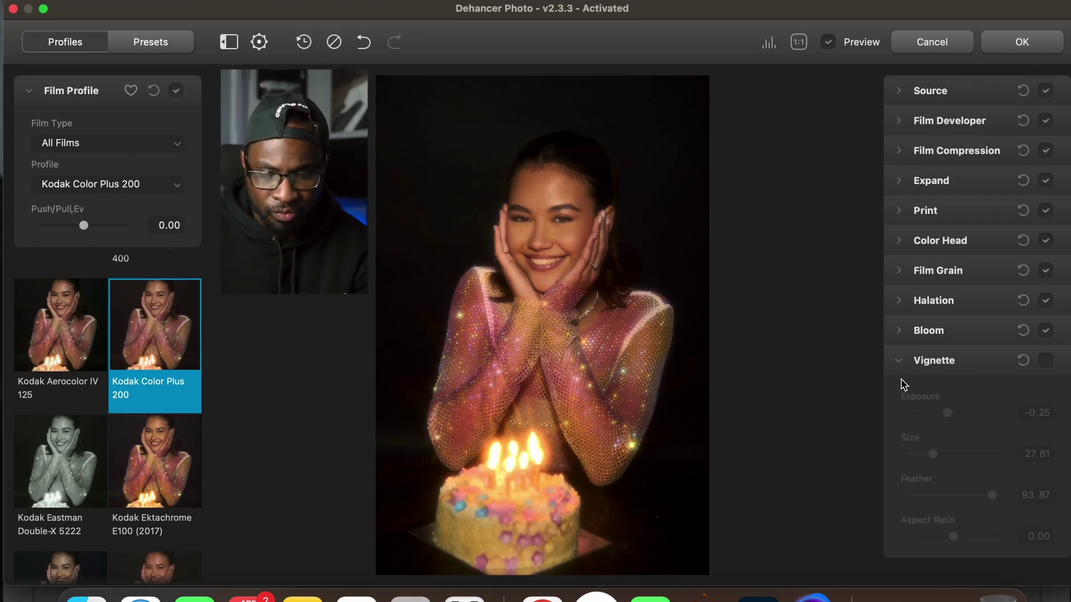
# Step: Save the current look as a new preset named Kodak Color plus 200 (2) and compare the portrait with and without it
pyautogui.click(900, 363)
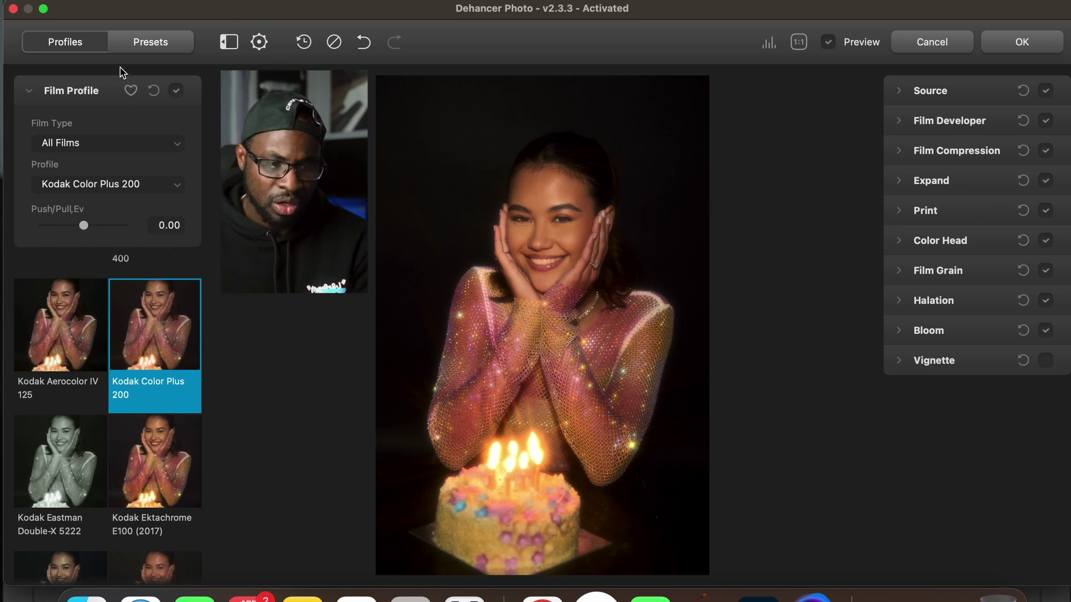
pyautogui.click(157, 41)
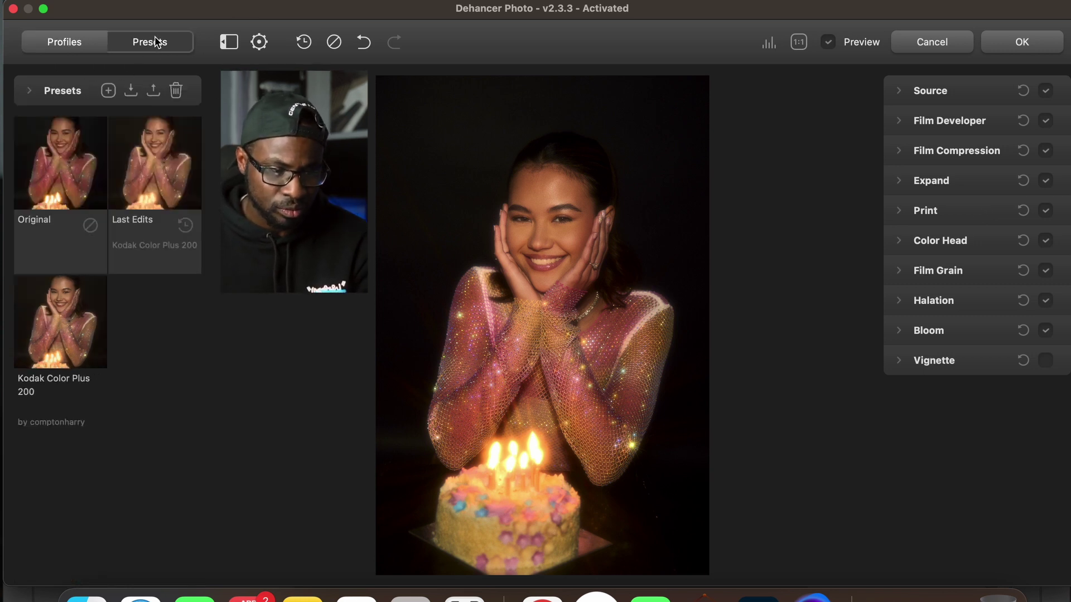
pyautogui.click(108, 91)
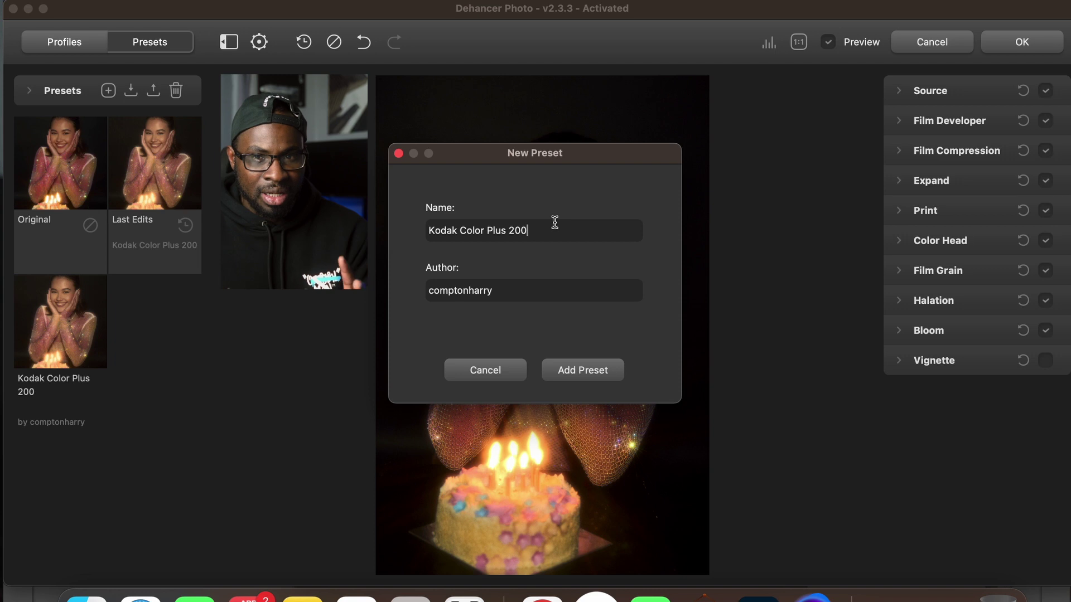
pyautogui.press('BackSpace')
pyautogui.press('BackSpace')
pyautogui.press('BackSpace')
pyautogui.press('BackSpace')
pyautogui.press('BackSpace')
pyautogui.press('BackSpace')
pyautogui.press('BackSpace')
pyautogui.press('BackSpace')
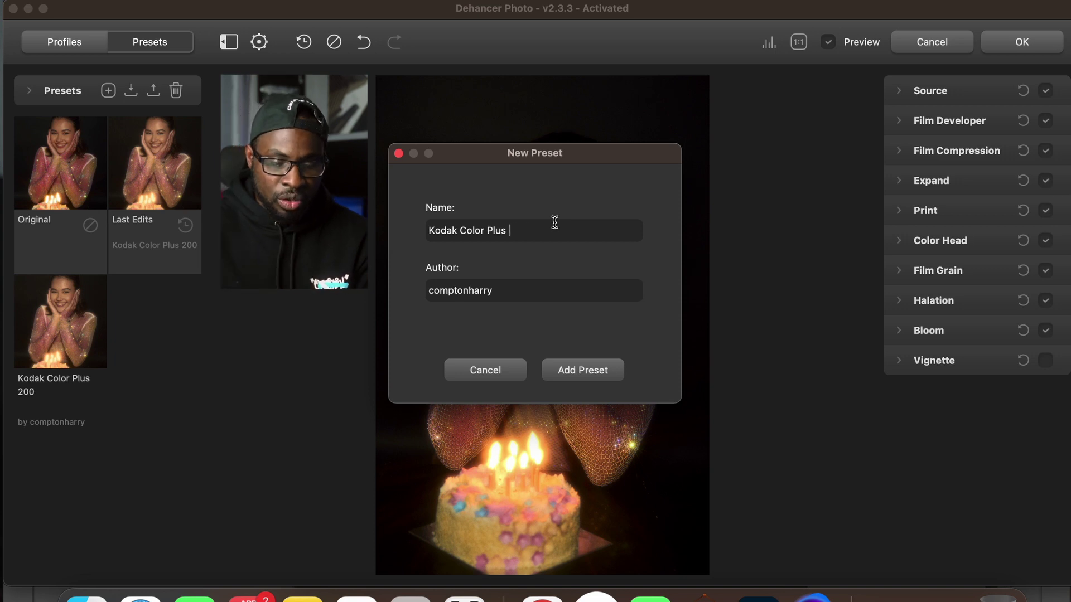
pyautogui.write('plus')
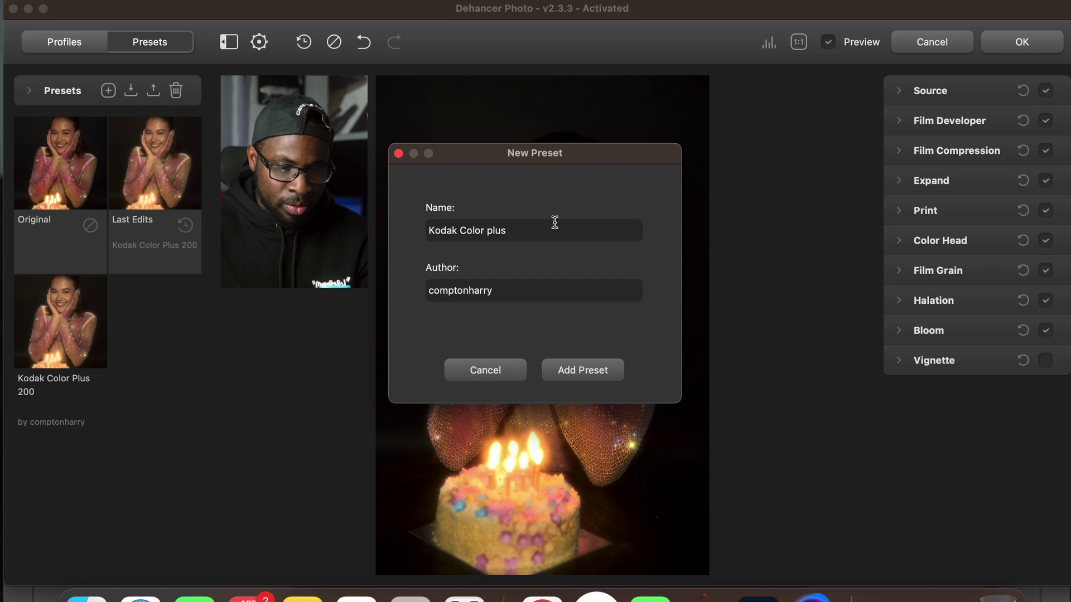
pyautogui.write(' 200 ')
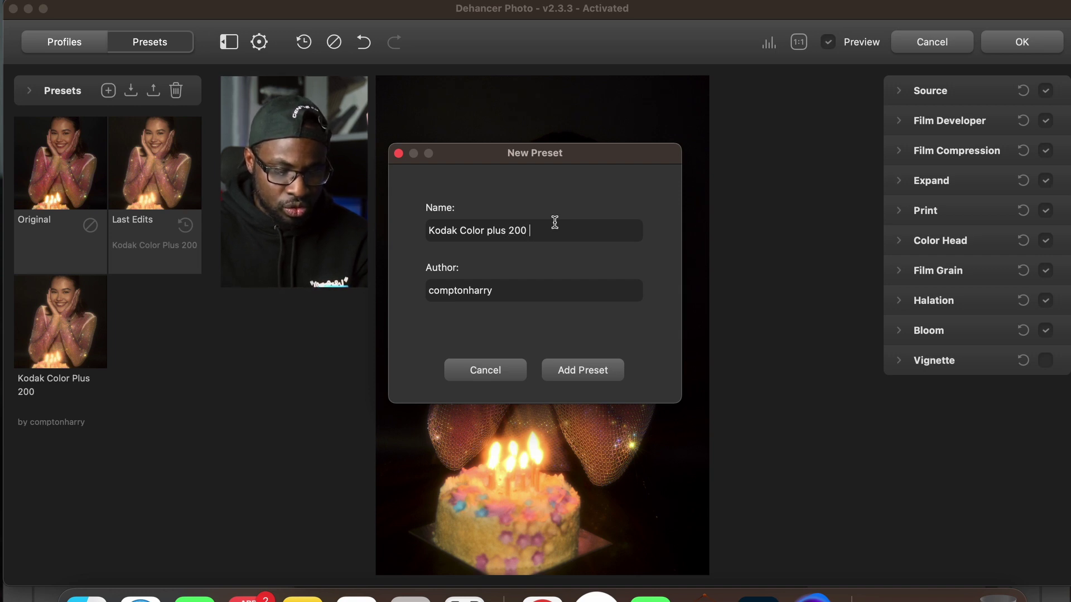
pyautogui.write('(2)')
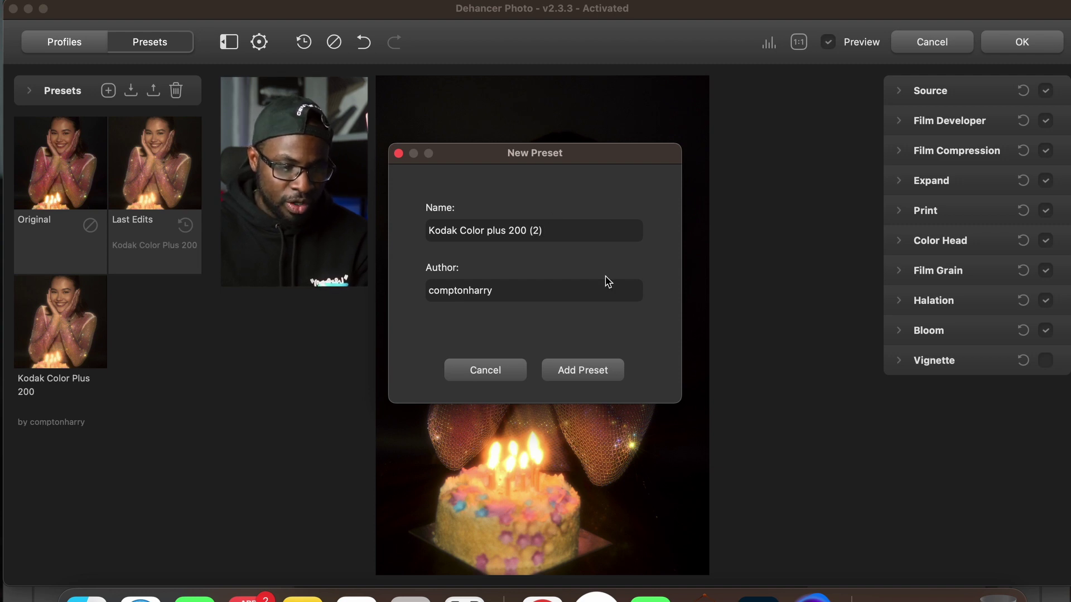
pyautogui.click(566, 375)
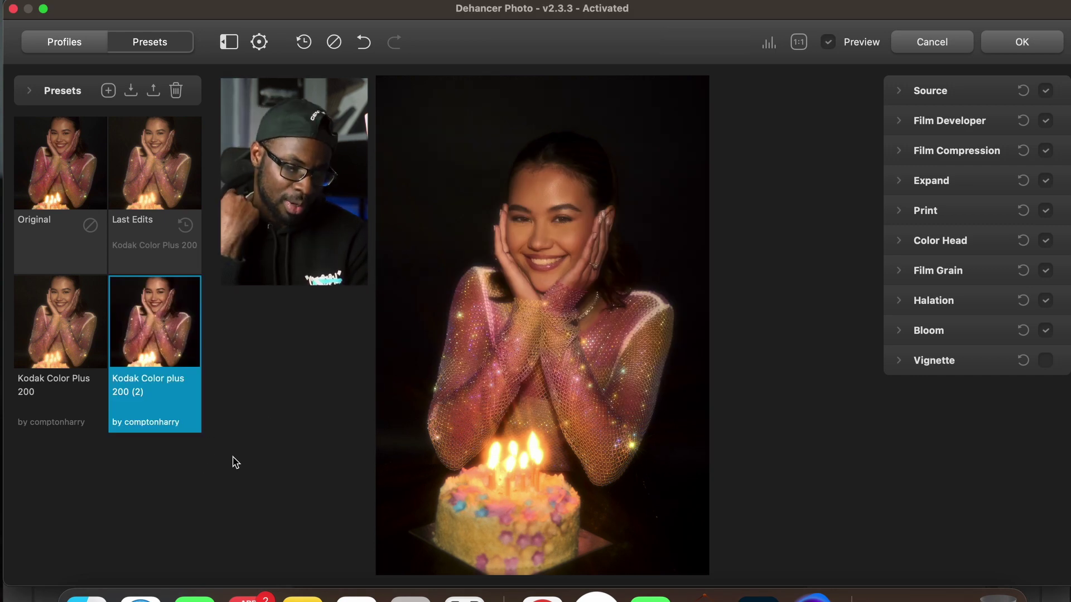
pyautogui.click(827, 41)
pyautogui.click(828, 42)
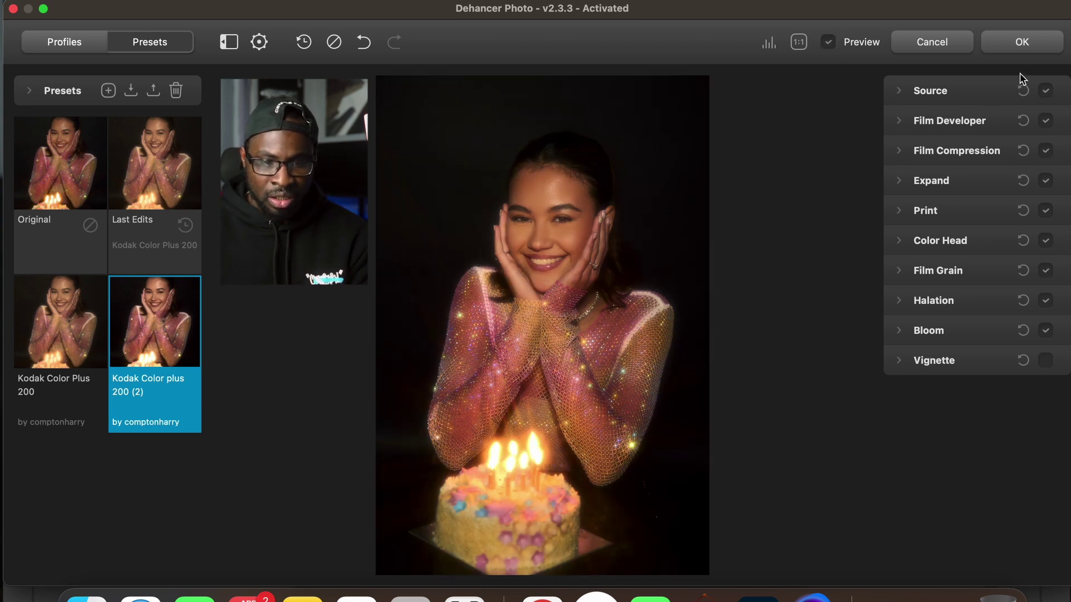
# Step: Load the last edits, view the portrait with their Source adjustments disabled, and switch to the Original look for comparison
pyautogui.click(304, 43)
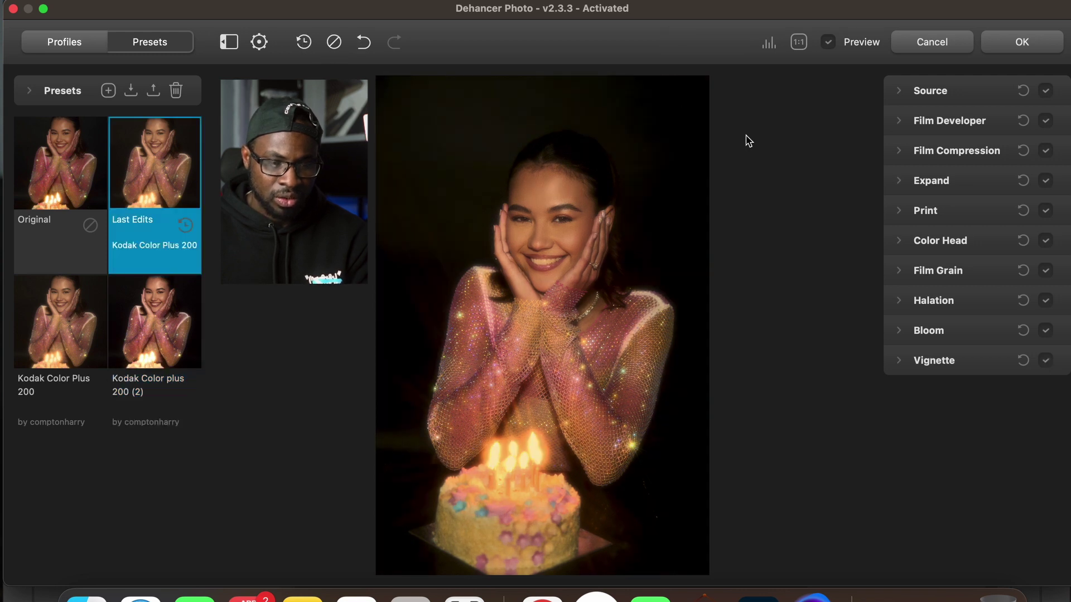
pyautogui.click(923, 95)
pyautogui.click(927, 94)
pyautogui.click(1055, 99)
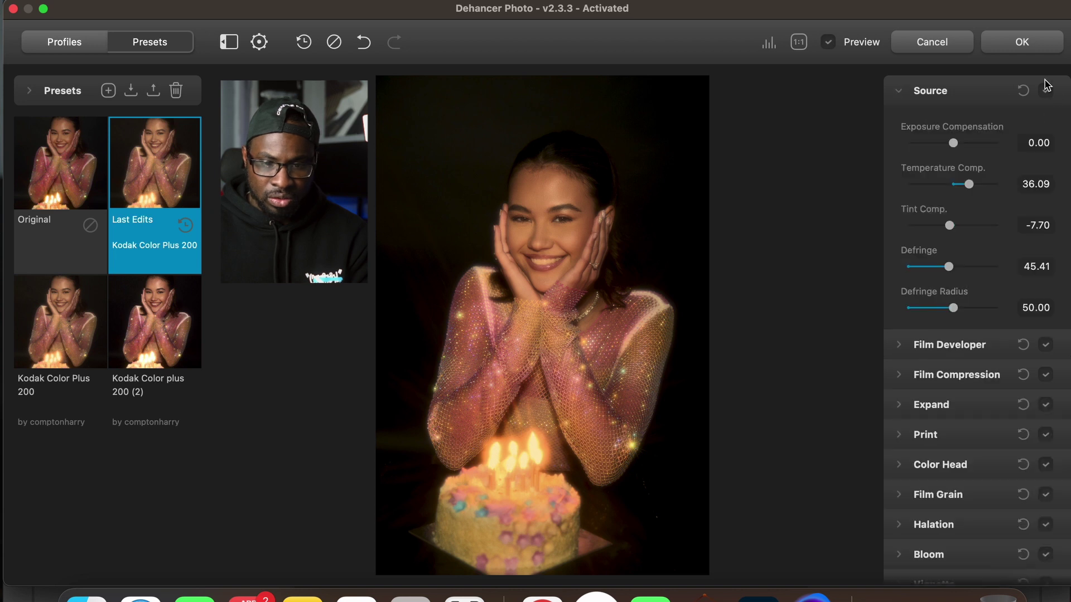
pyautogui.click(1046, 89)
pyautogui.click(915, 92)
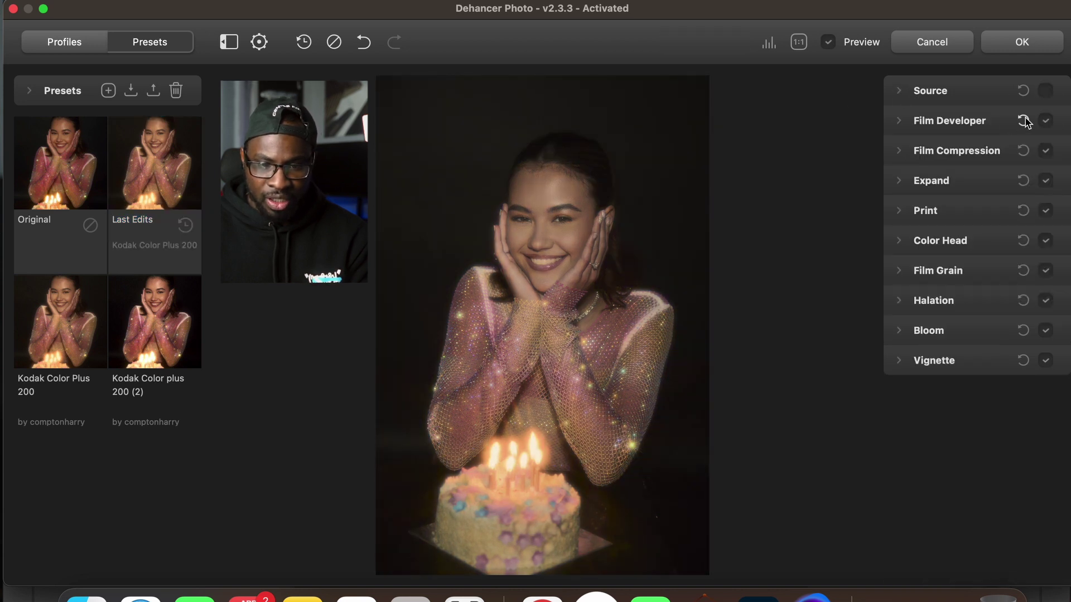
pyautogui.click(76, 166)
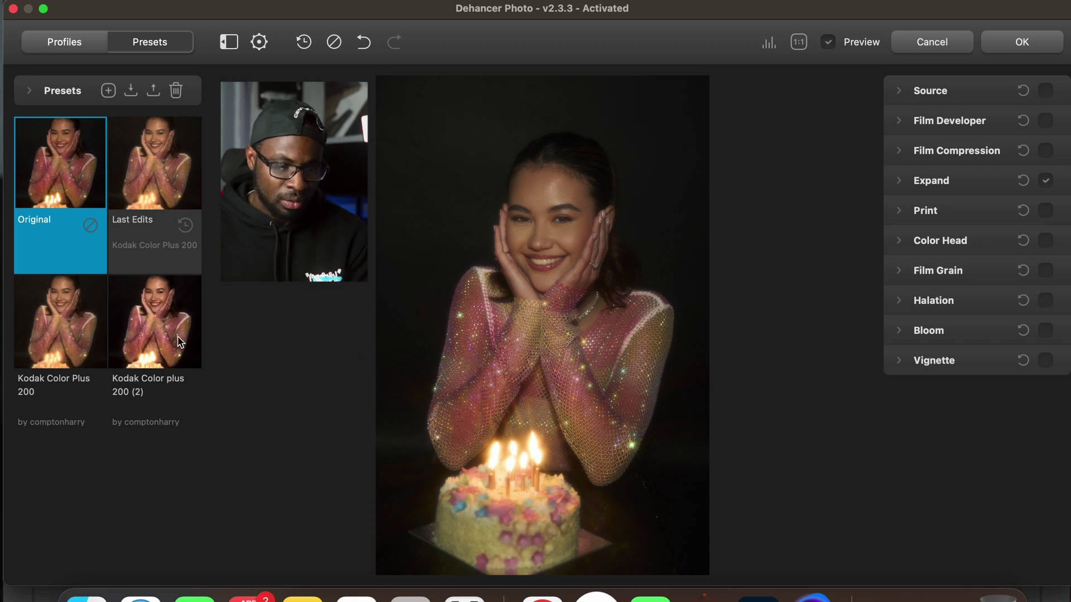
# Step: Apply the Kodak Color plus 200 (2) preset with Source enabled to the photo, comparing the portrait with and without the effect first
pyautogui.click(161, 335)
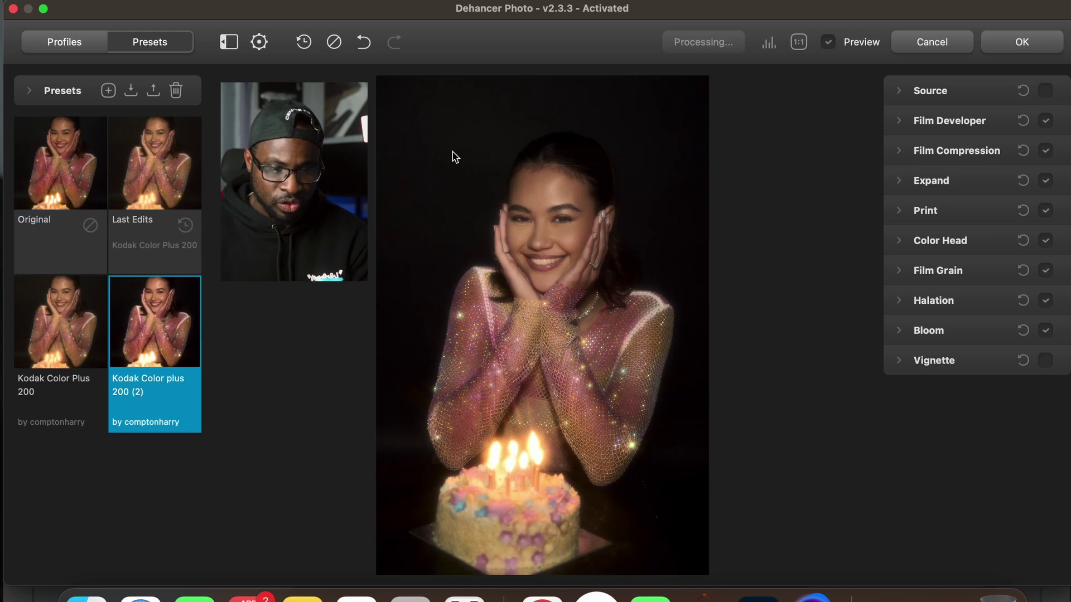
pyautogui.click(1045, 91)
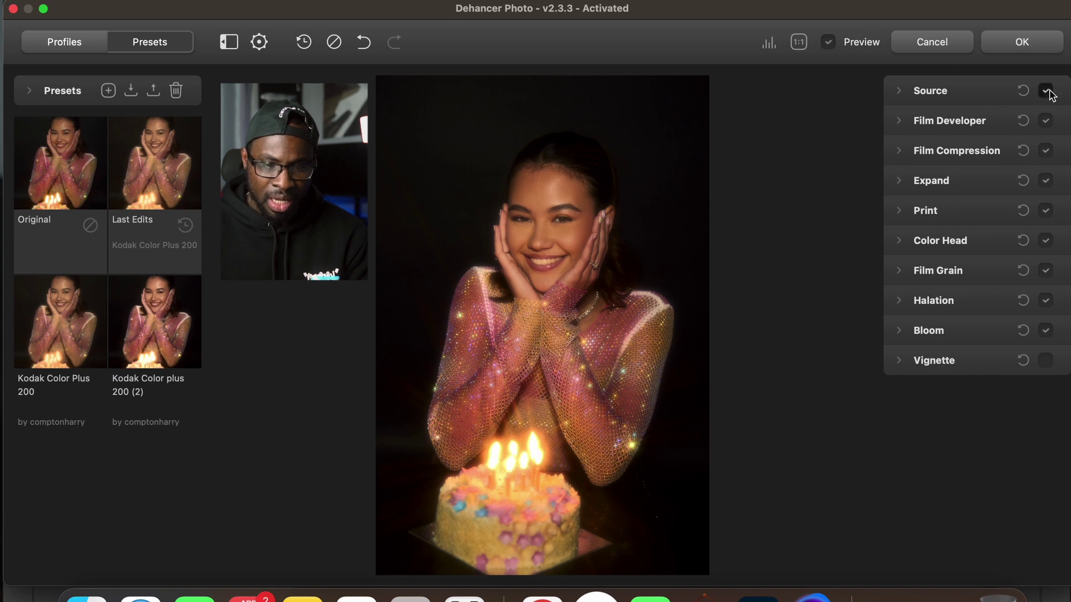
pyautogui.click(828, 43)
pyautogui.click(828, 42)
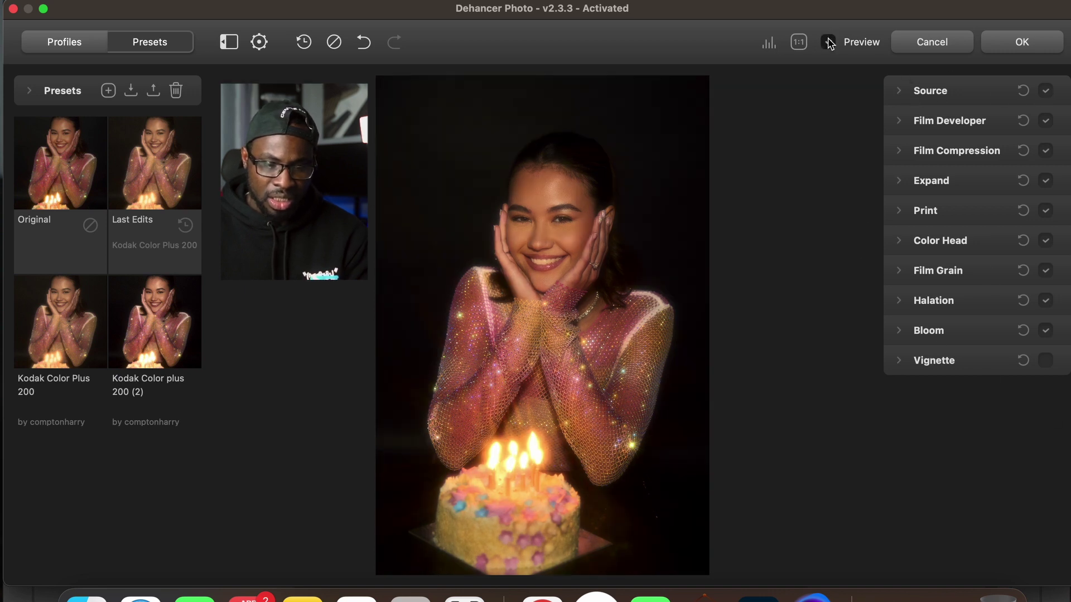
pyautogui.click(828, 42)
pyautogui.click(828, 43)
pyautogui.click(828, 42)
pyautogui.click(828, 43)
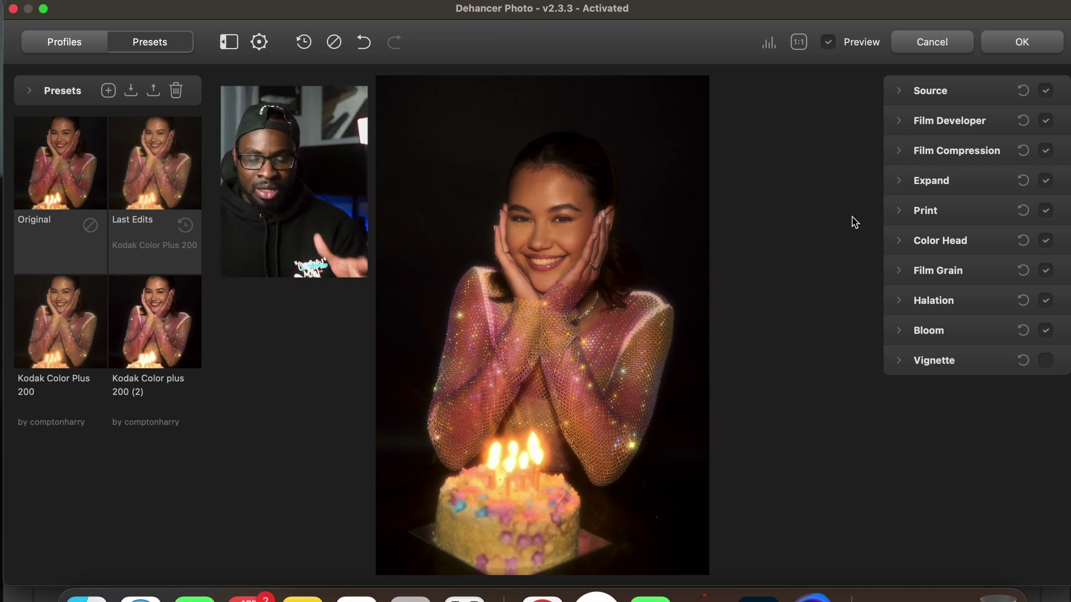
pyautogui.click(1024, 42)
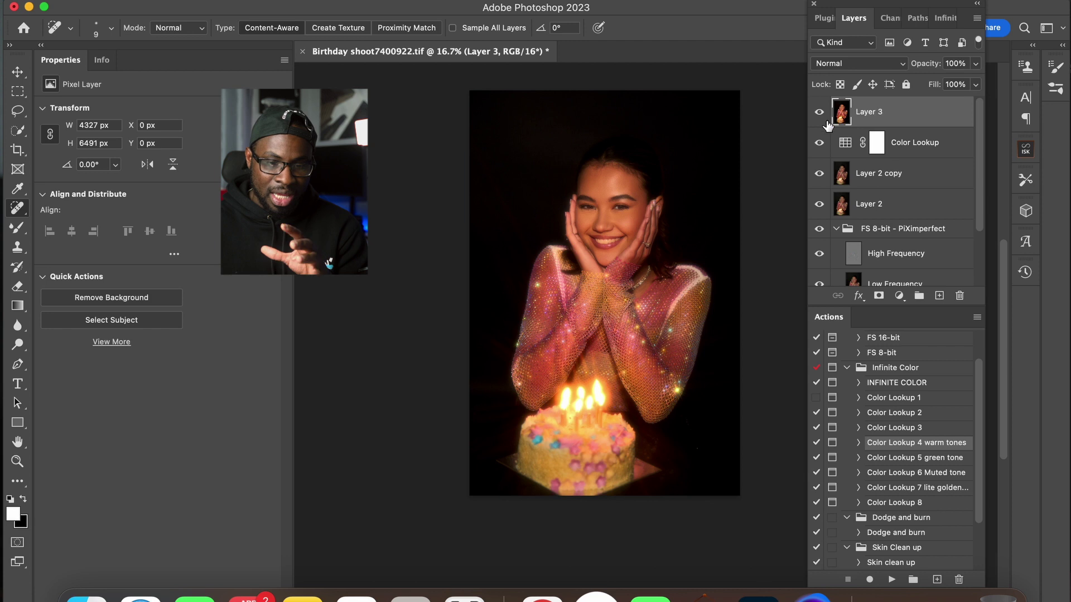
# Step: Try a merged copy of the layers from Color Lookup to Layer 2, compare it against Layer 3, and delete it
pyautogui.click(908, 138)
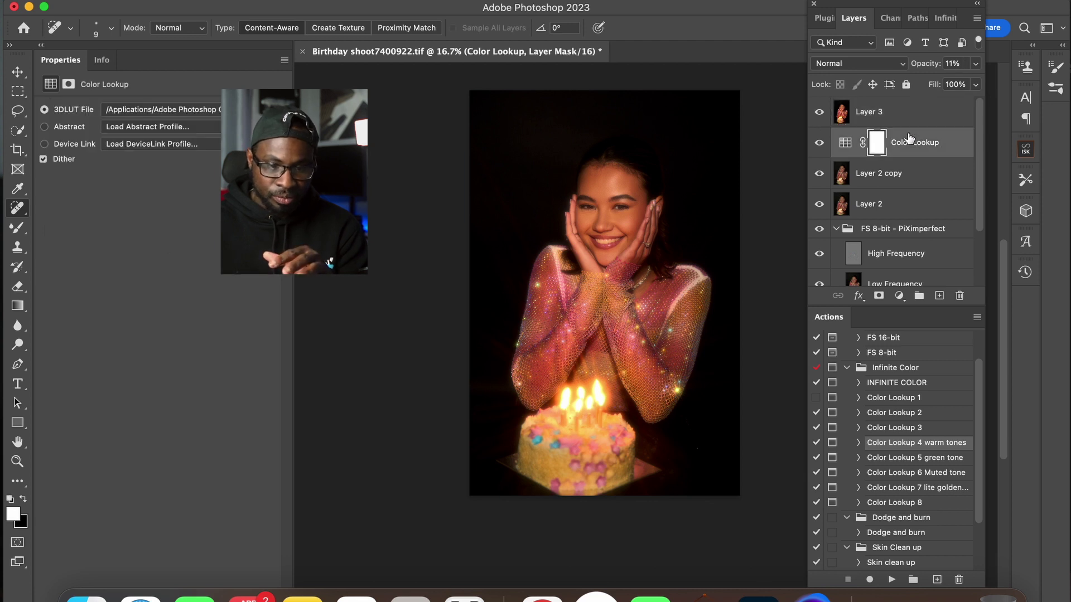
pyautogui.keyDown('shift'); pyautogui.click(909, 207); pyautogui.keyUp('shift')
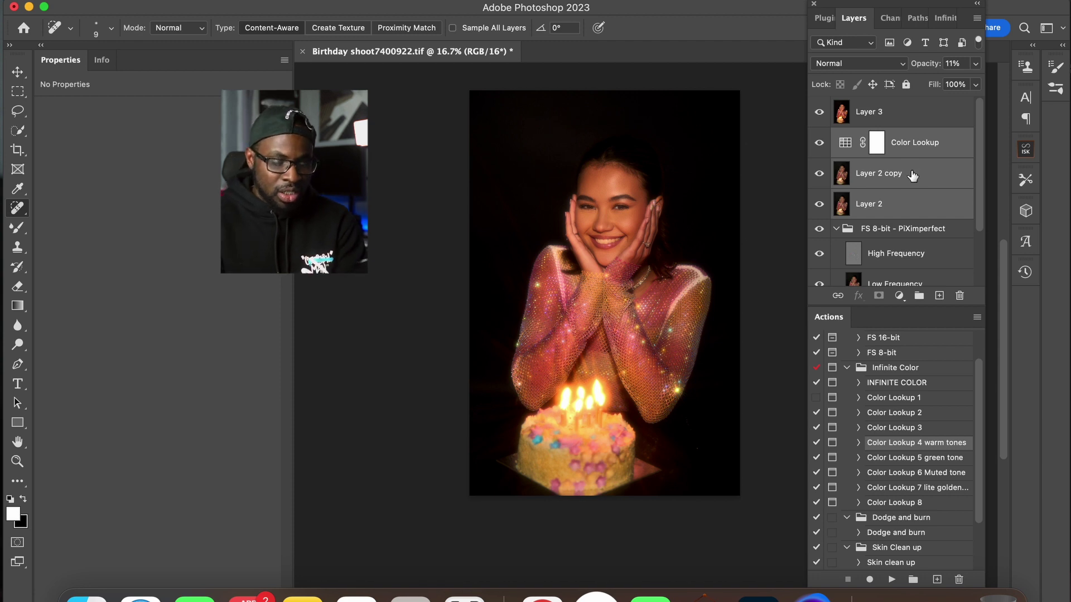
pyautogui.press('super+alt+e')
pyautogui.click(819, 144)
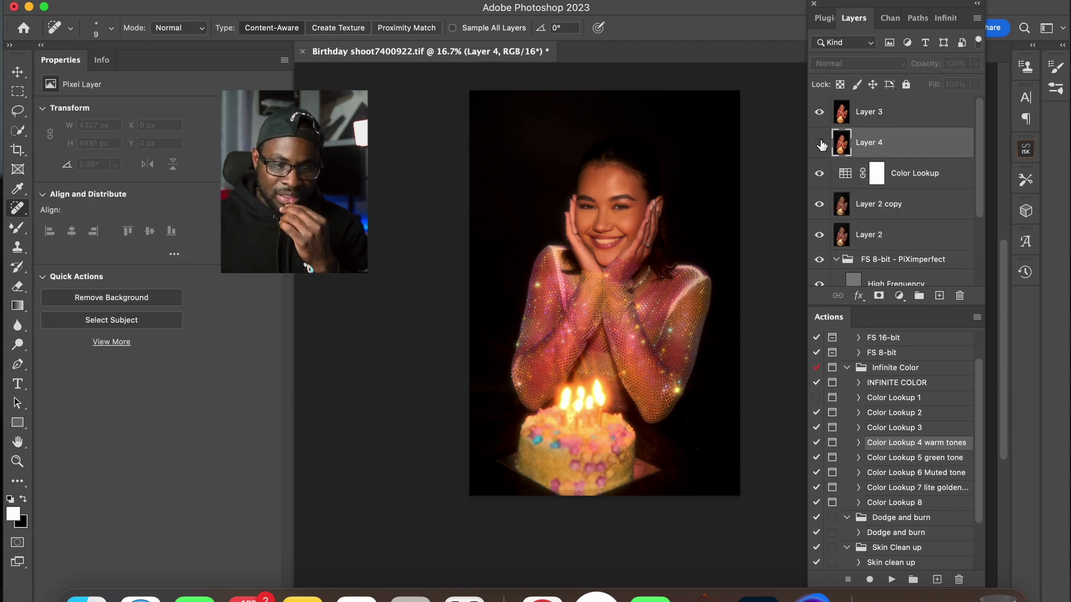
pyautogui.click(819, 112)
pyautogui.click(819, 144)
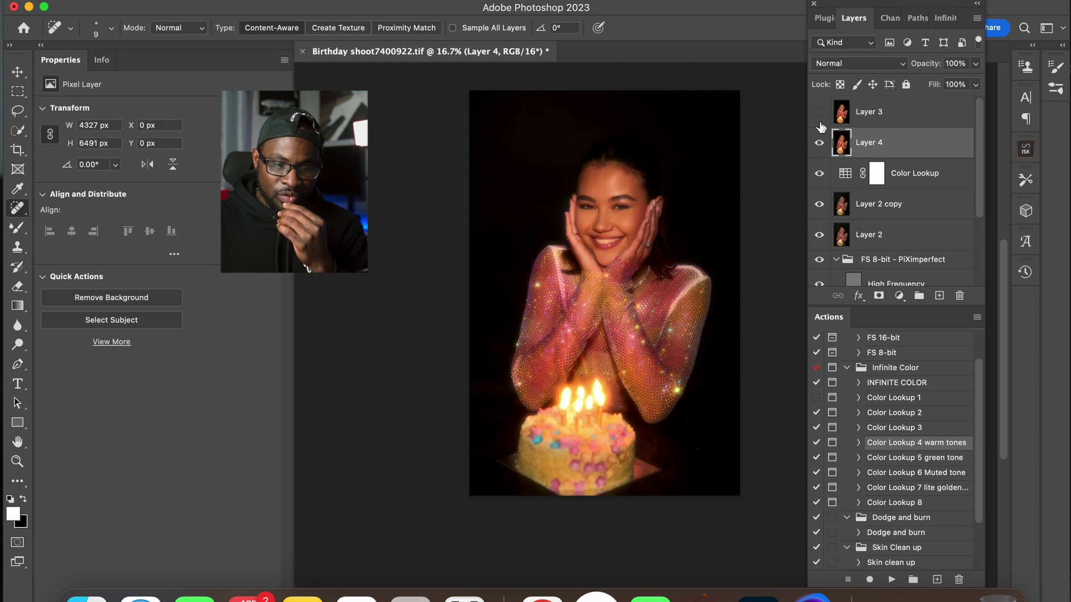
pyautogui.click(906, 117)
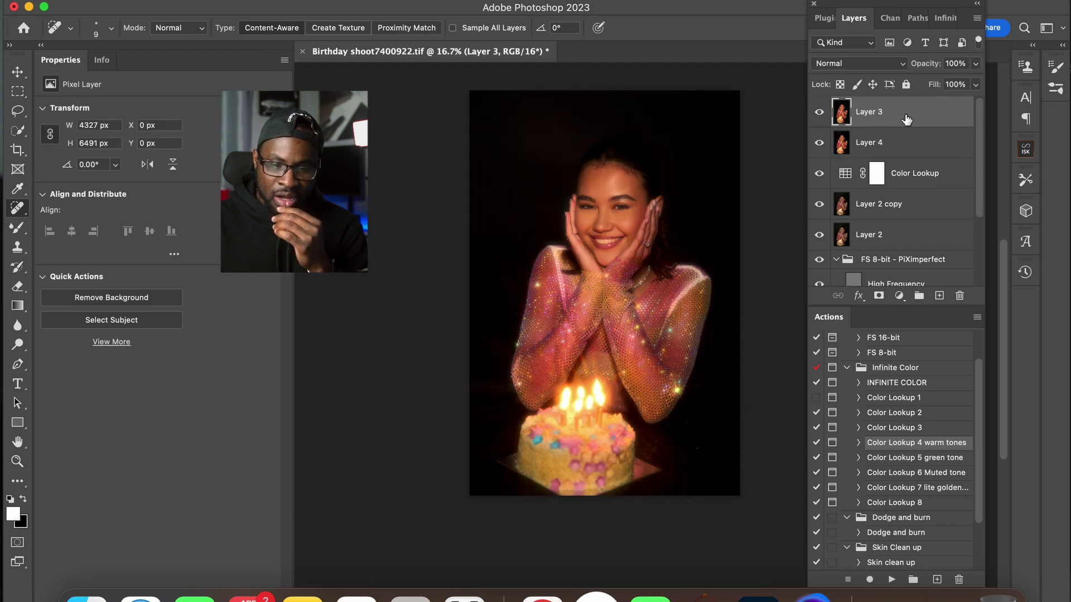
pyautogui.click(895, 146)
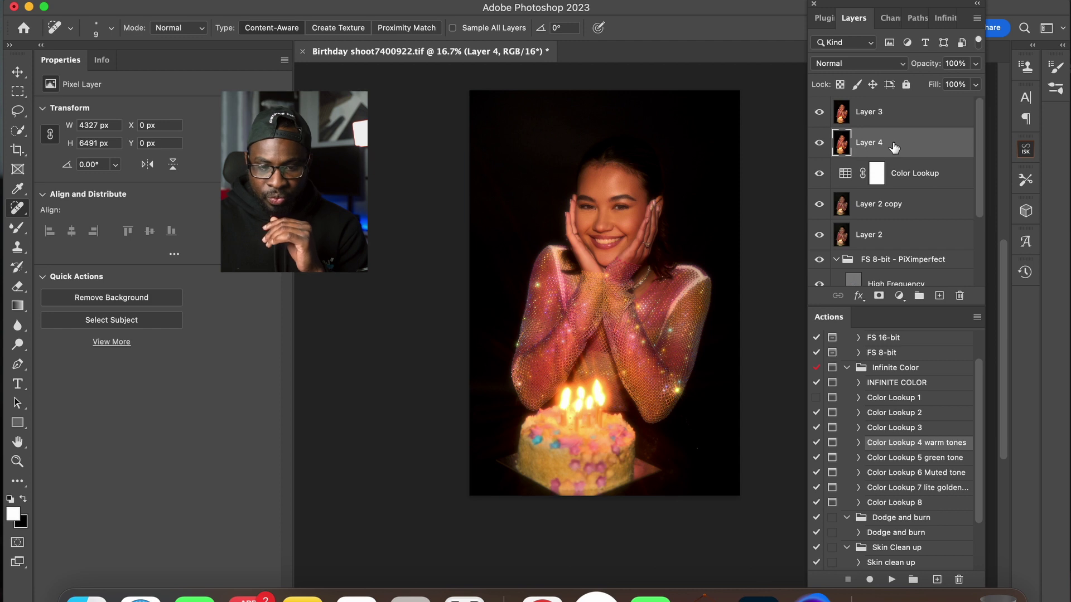
pyautogui.press('Delete')
# Step: Lower Layer 3's opacity to 51% and compare the portrait with that layer hidden and shown
pyautogui.moveTo(975, 63); pyautogui.dragTo(942, 84)
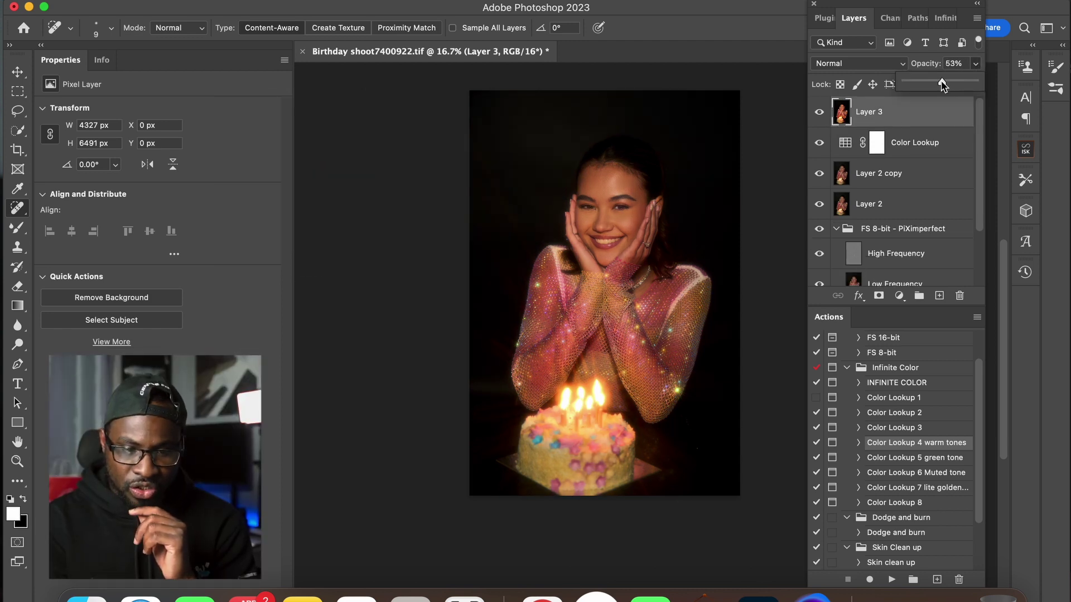
pyautogui.click(819, 114)
pyautogui.click(819, 115)
pyautogui.click(821, 116)
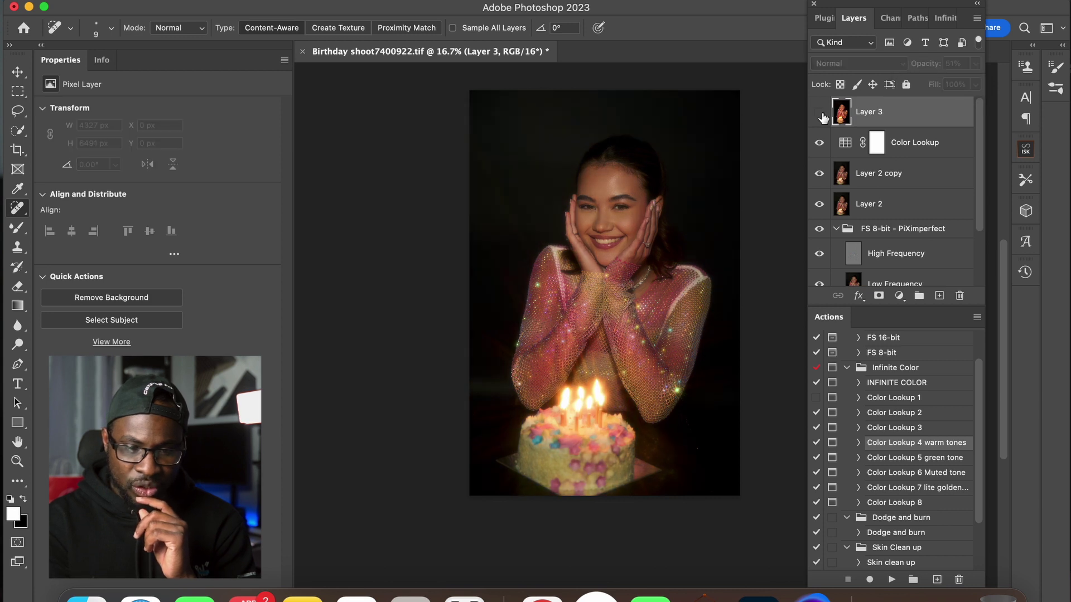
pyautogui.click(819, 114)
pyautogui.press('super+plus')
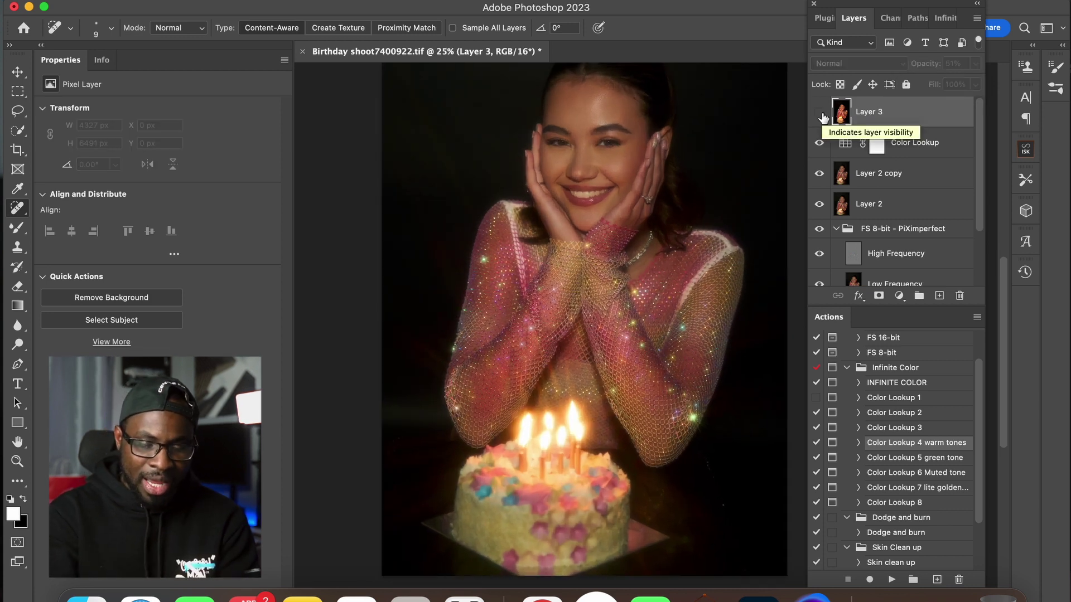
pyautogui.click(820, 115)
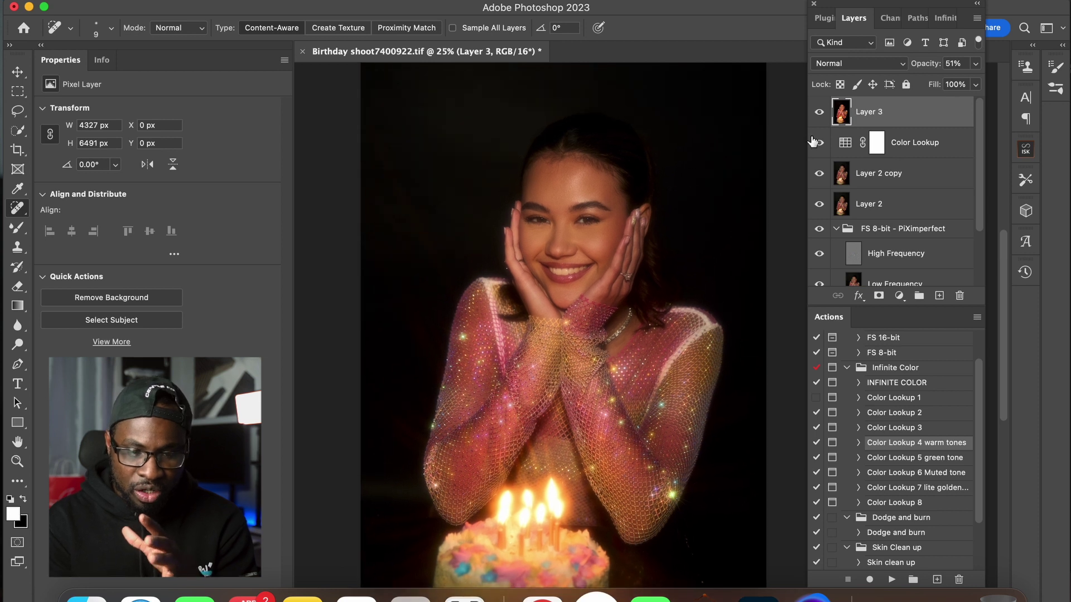
pyautogui.click(820, 115)
pyautogui.click(819, 115)
pyautogui.click(820, 115)
# Step: Raise Layer 3's opacity to 63% and check the whole portrait
pyautogui.click(975, 64)
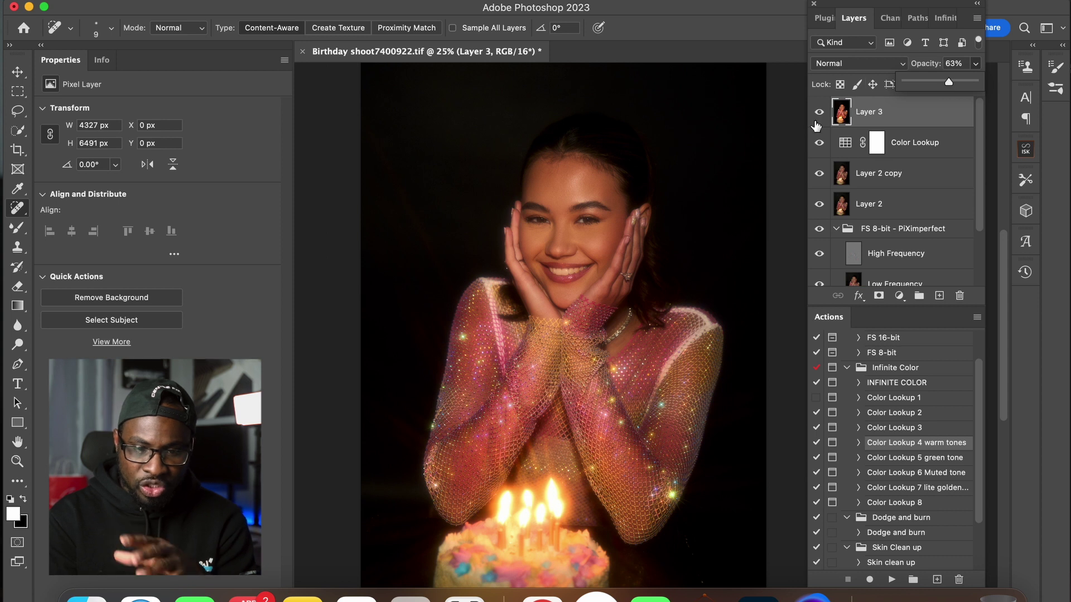
pyautogui.press('super+minus')
pyautogui.press('super+minus')
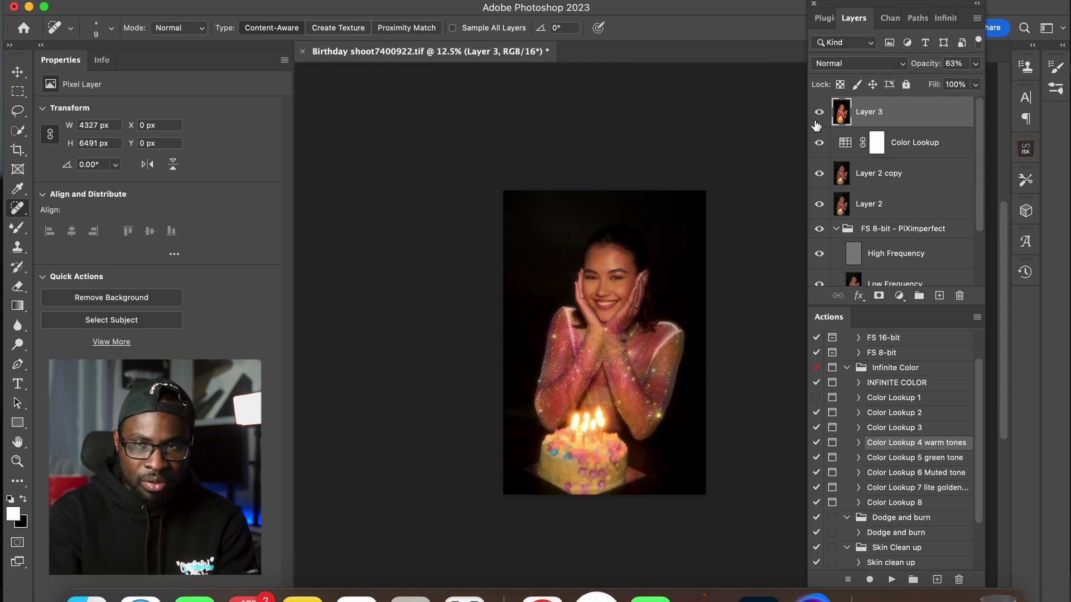
# Step: Group all the layers from Color Lookup down to Layer 1, leaving Layer 3 and Background outside
pyautogui.click(926, 141)
pyautogui.scroll(-3, 976, 212)
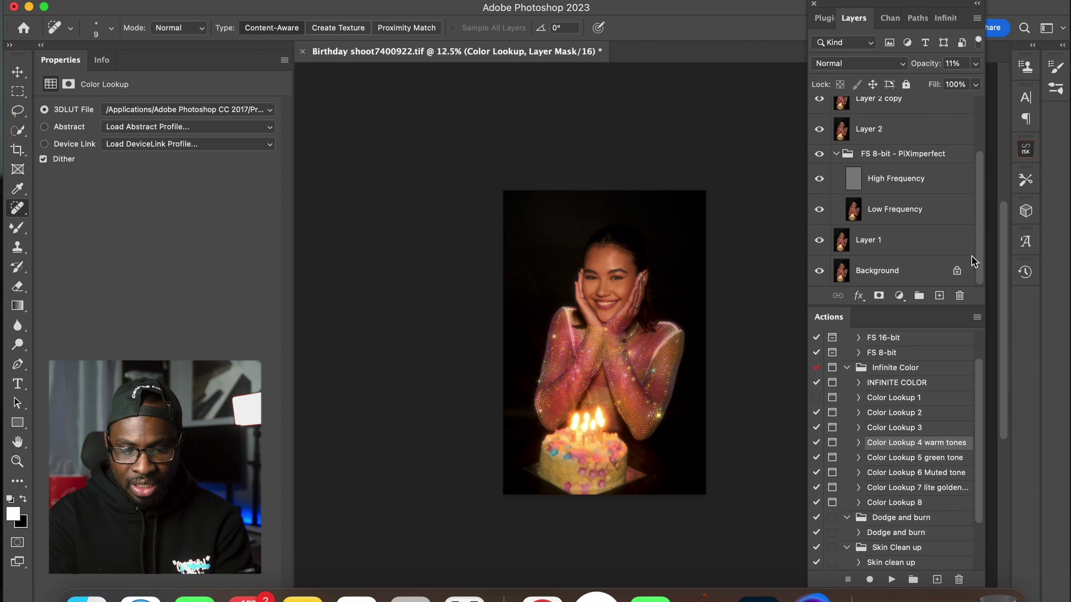
pyautogui.keyDown('shift'); pyautogui.click(931, 244); pyautogui.keyUp('shift')
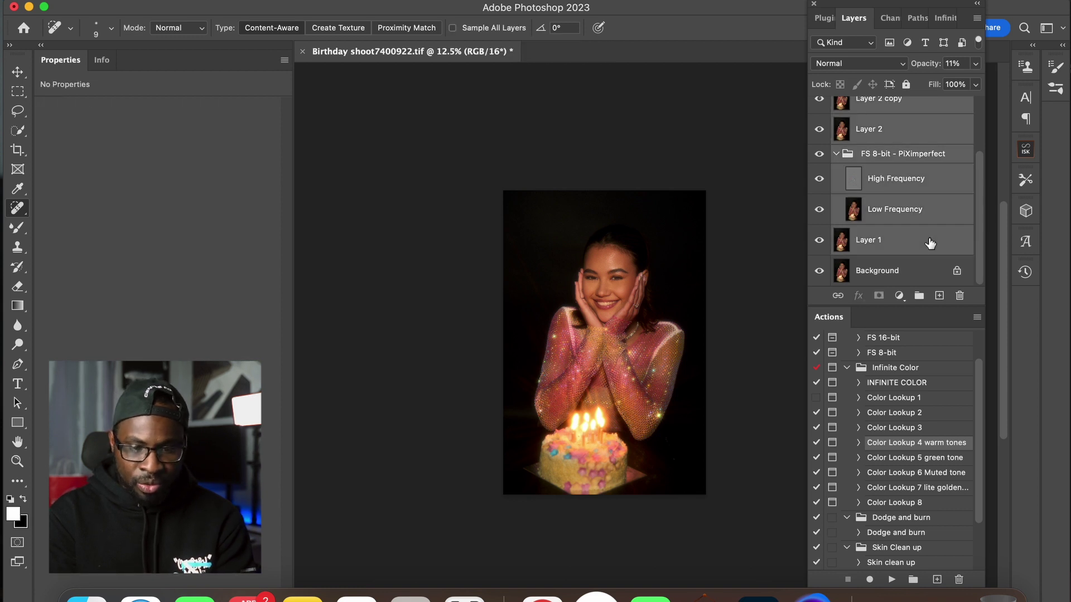
pyautogui.press('super+g')
# Step: Compare the untouched Background with the retouching group and with Layer 3 by toggling their visibility, and review the group's layers
pyautogui.click(819, 137)
pyautogui.click(829, 114)
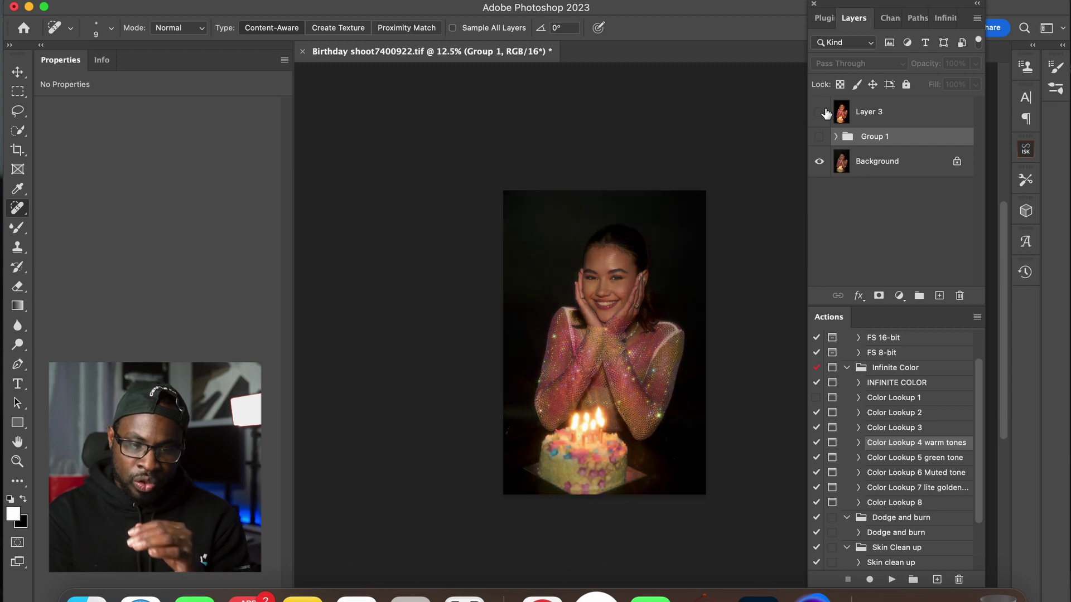
pyautogui.click(876, 161)
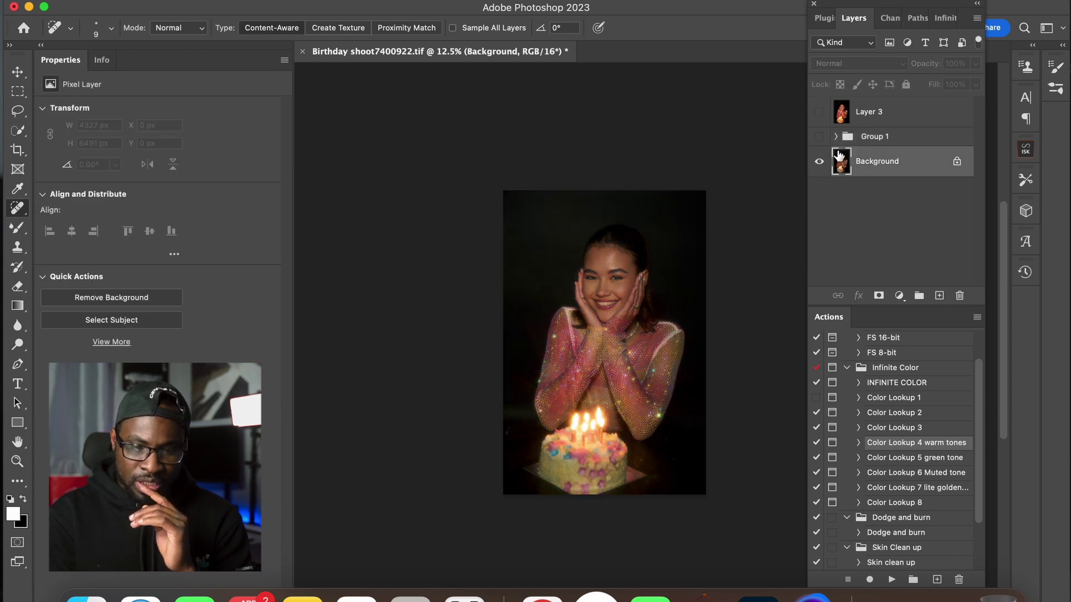
pyautogui.click(819, 114)
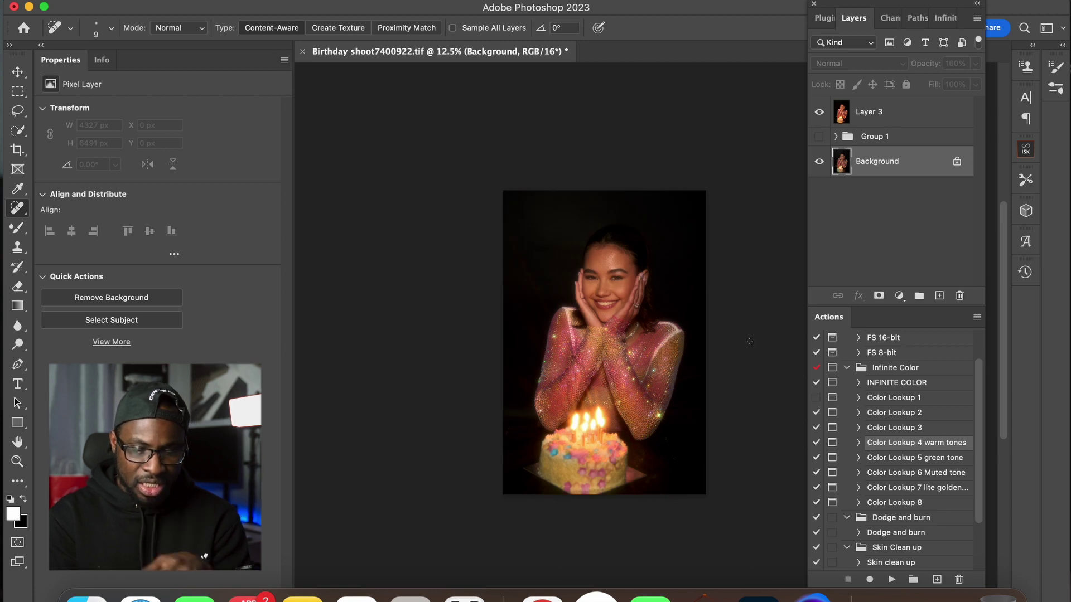
pyautogui.press('super+equal')
pyautogui.press('super+equal')
pyautogui.click(819, 112)
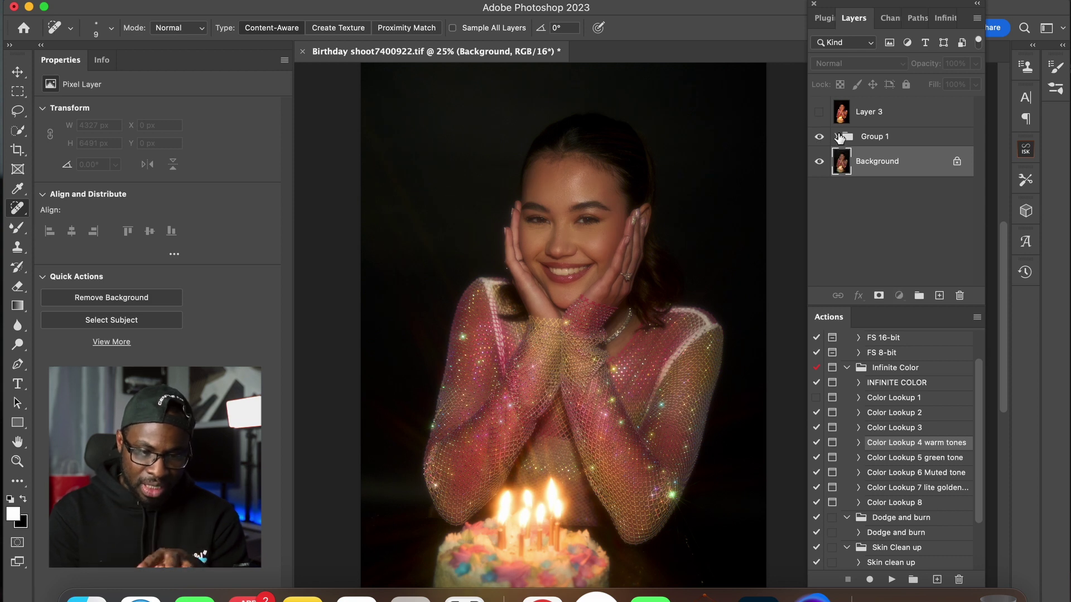
pyautogui.click(836, 136)
pyautogui.scroll(-3, 927, 234)
pyautogui.scroll(3, 927, 195)
pyautogui.click(818, 112)
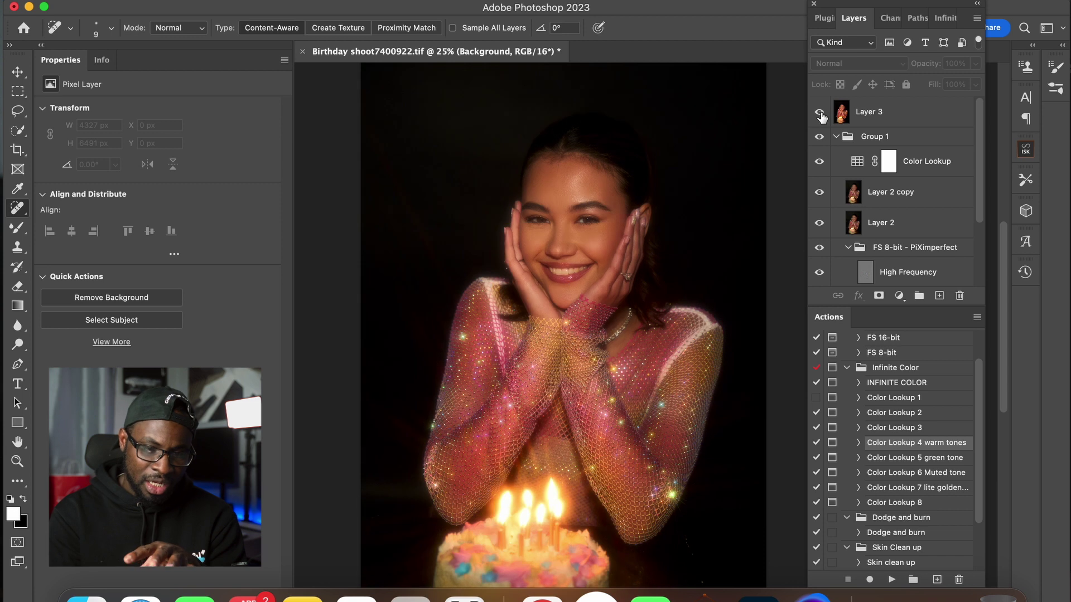
# Step: Set Layer 3's opacity to 48%
pyautogui.click(881, 117)
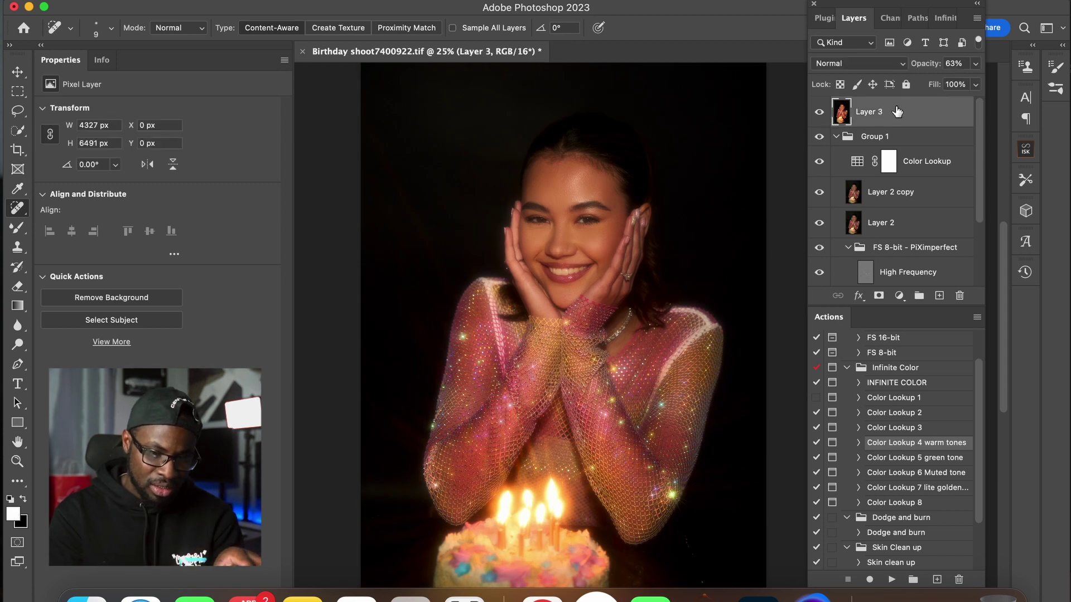
pyautogui.click(975, 63)
pyautogui.moveTo(977, 81); pyautogui.dragTo(941, 82)
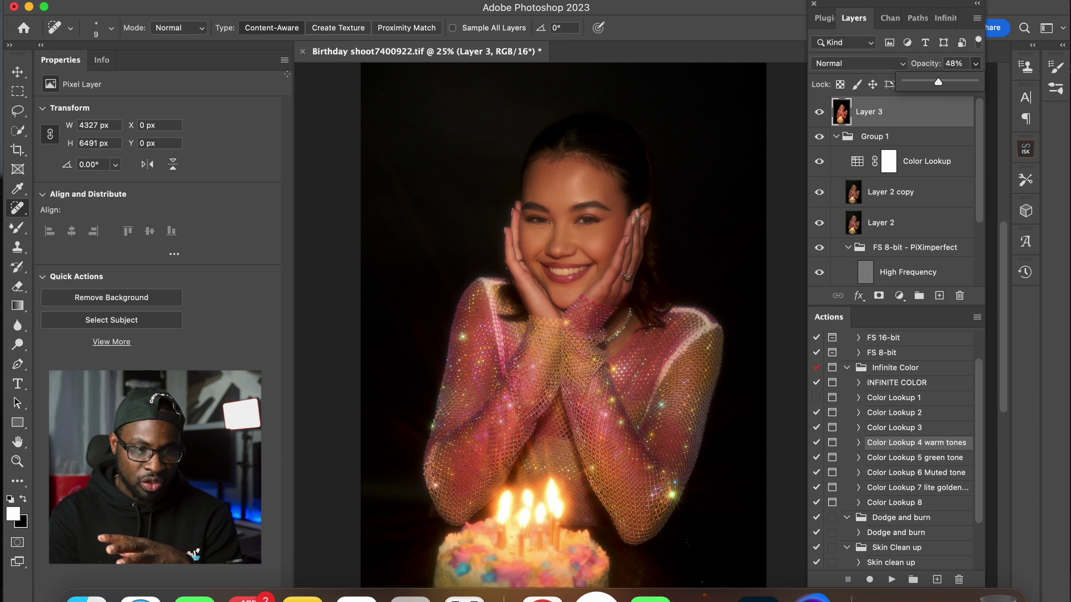
# Step: Merge all visible layers into a single background and save the Birthday shoot7400922.tif file
pyautogui.click(204, 3)
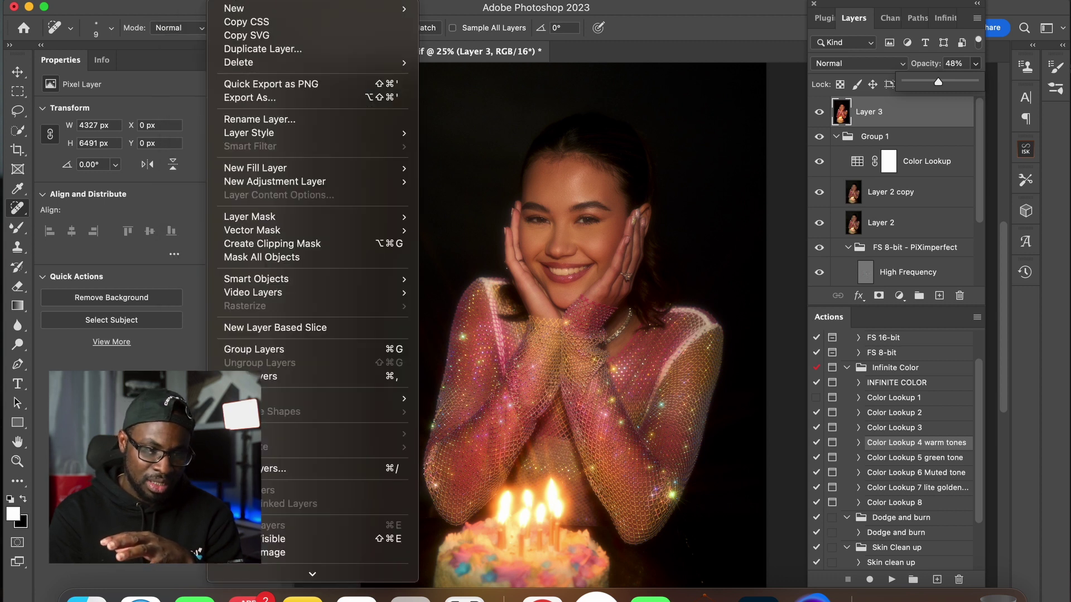
pyautogui.click(274, 538)
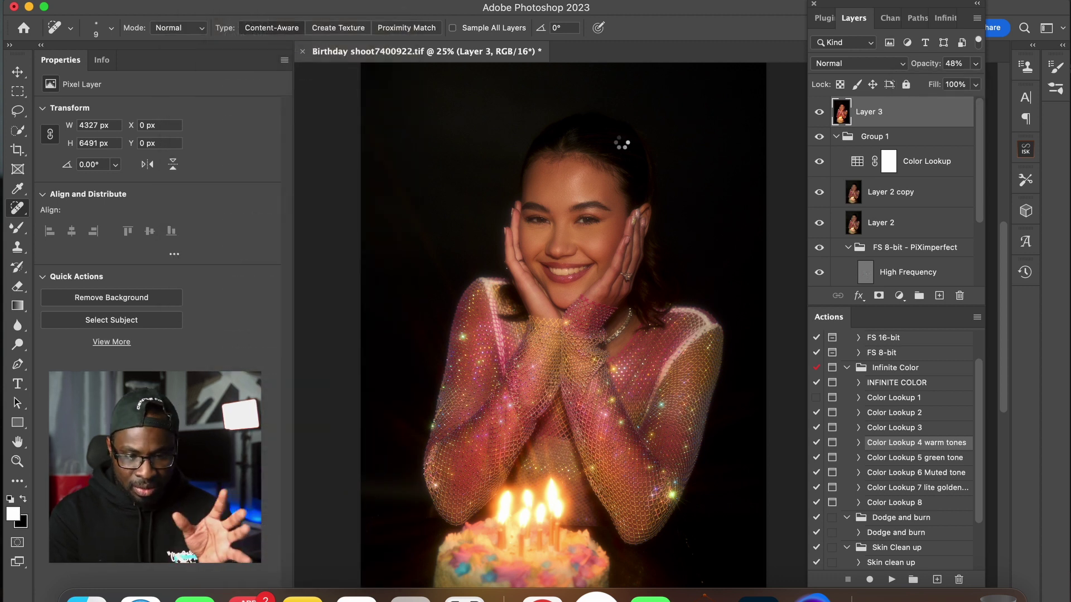
pyautogui.click(112, 2)
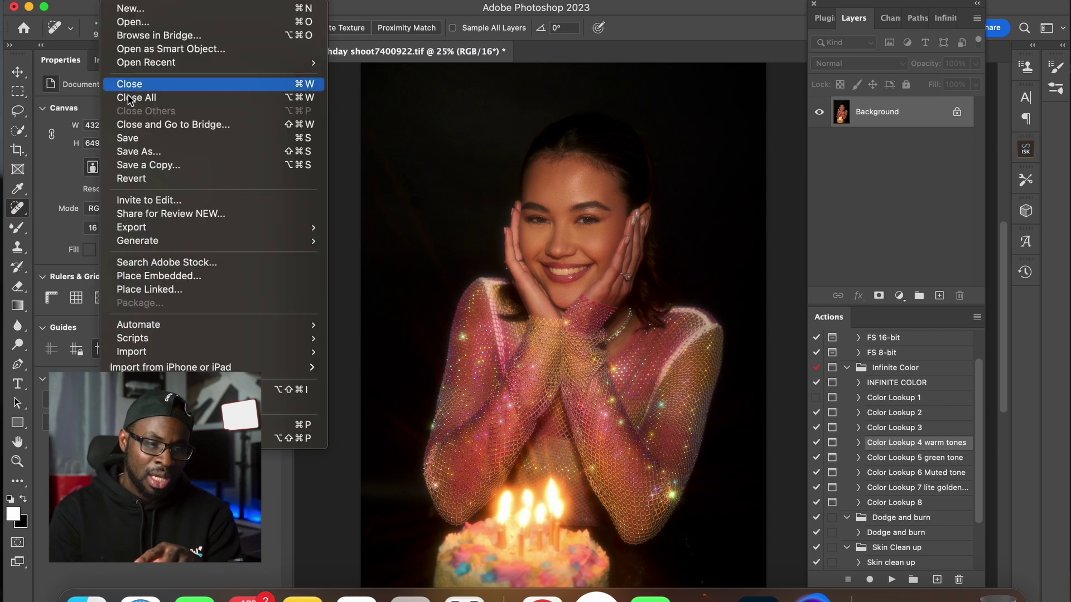
pyautogui.click(129, 140)
# Step: Switch to Capture One and compare the retouched Birthday shoot7400922.tif side by side with Birthday shoot7400922.ARW in full Before view
pyautogui.click(814, 598)
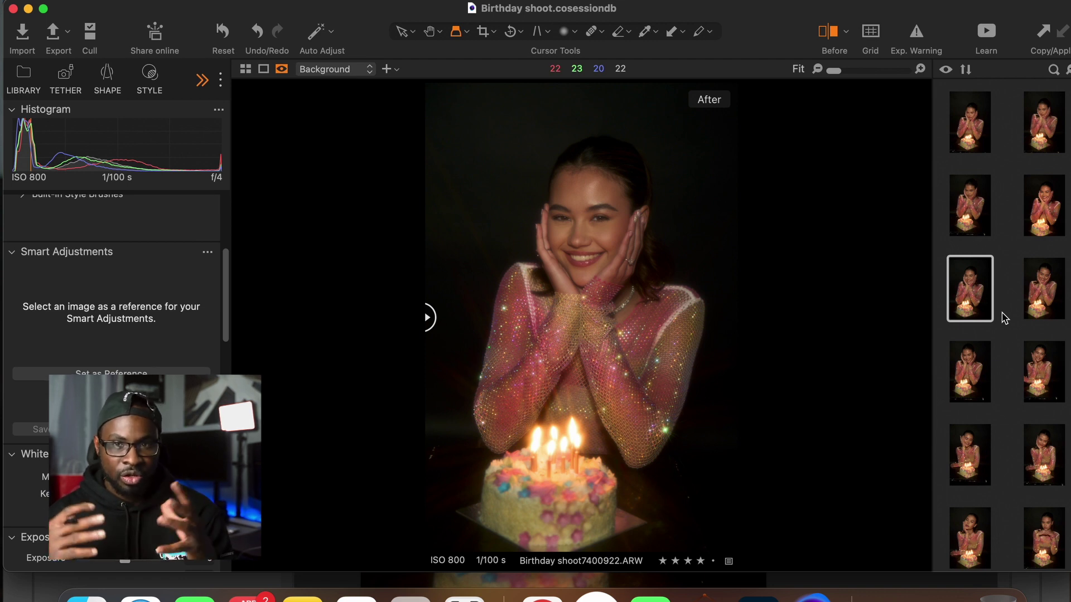
pyautogui.click(1045, 202)
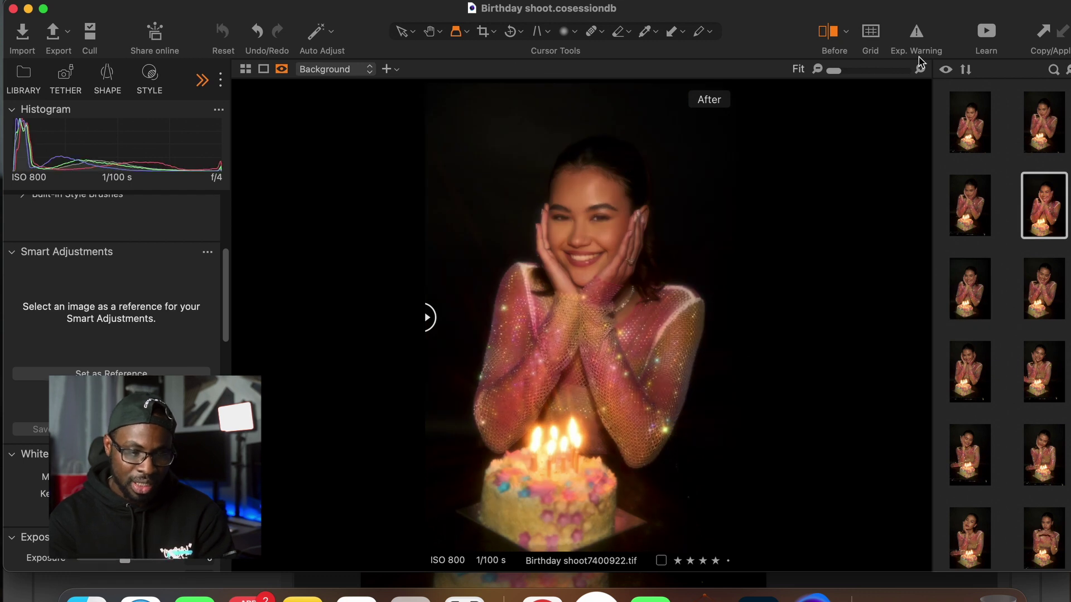
pyautogui.keyDown('super'); pyautogui.click(987, 220); pyautogui.keyUp('super')
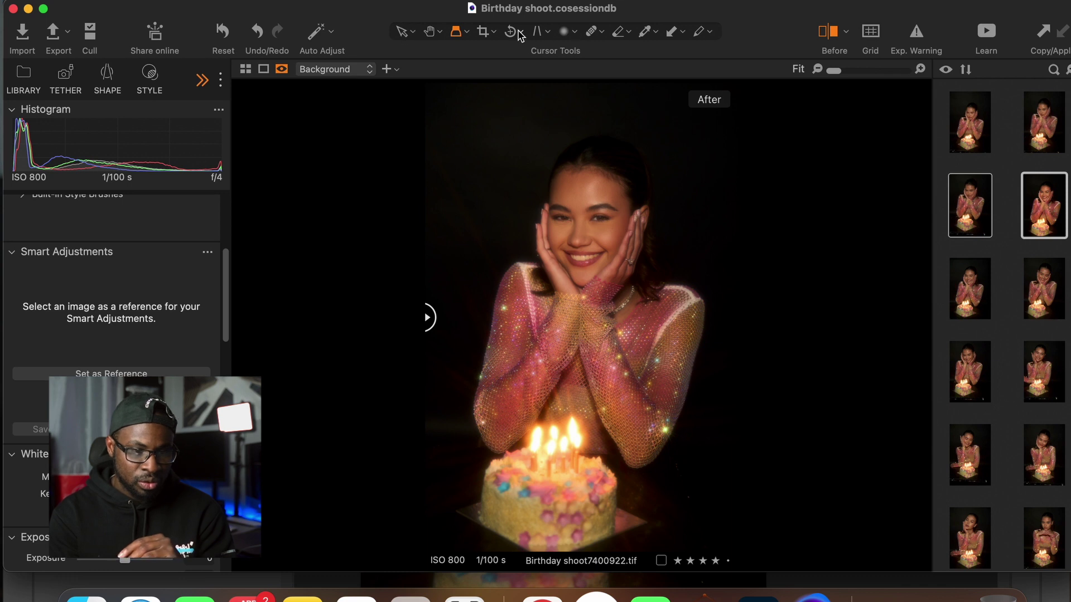
pyautogui.click(849, 43)
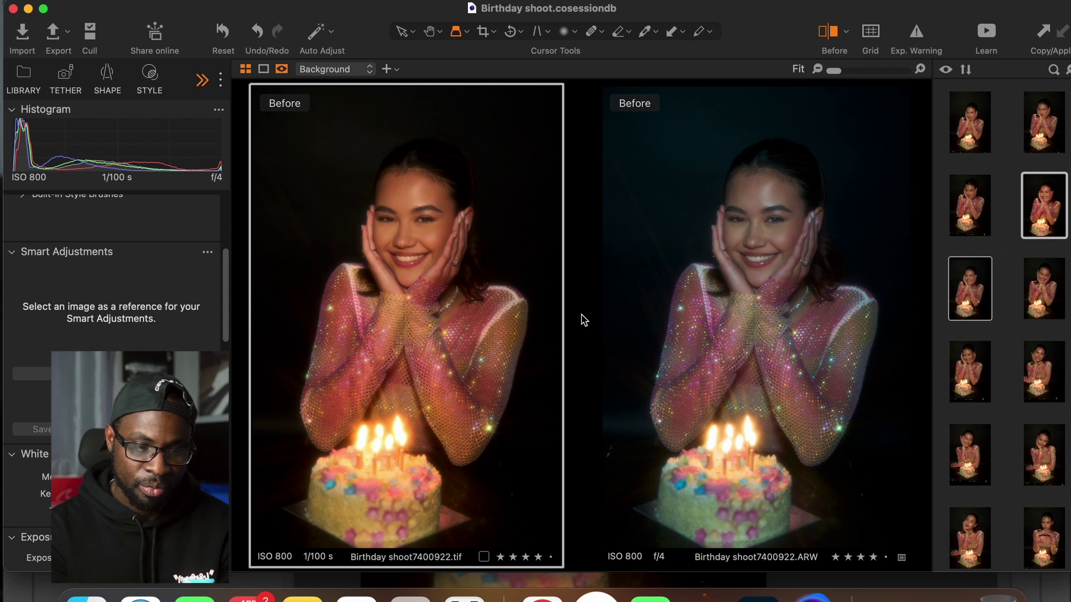
pyautogui.click(748, 317)
pyautogui.click(744, 225)
pyautogui.moveTo(743, 225); pyautogui.dragTo(756, 256)
pyautogui.click(407, 233)
pyautogui.moveTo(407, 233); pyautogui.dragTo(388, 254)
pyautogui.moveTo(766, 188); pyautogui.dragTo(768, 480)
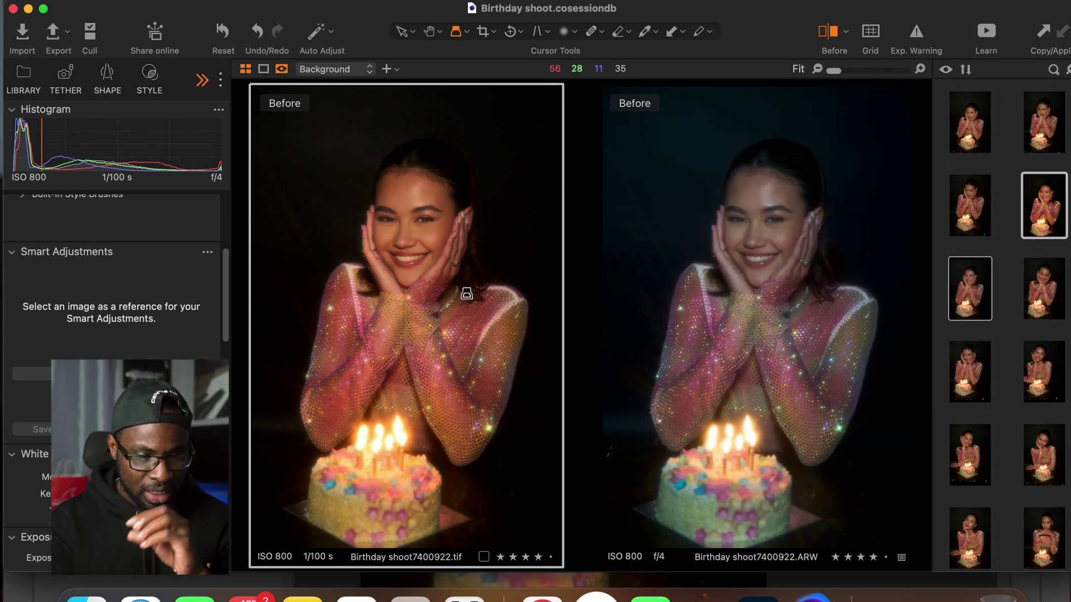